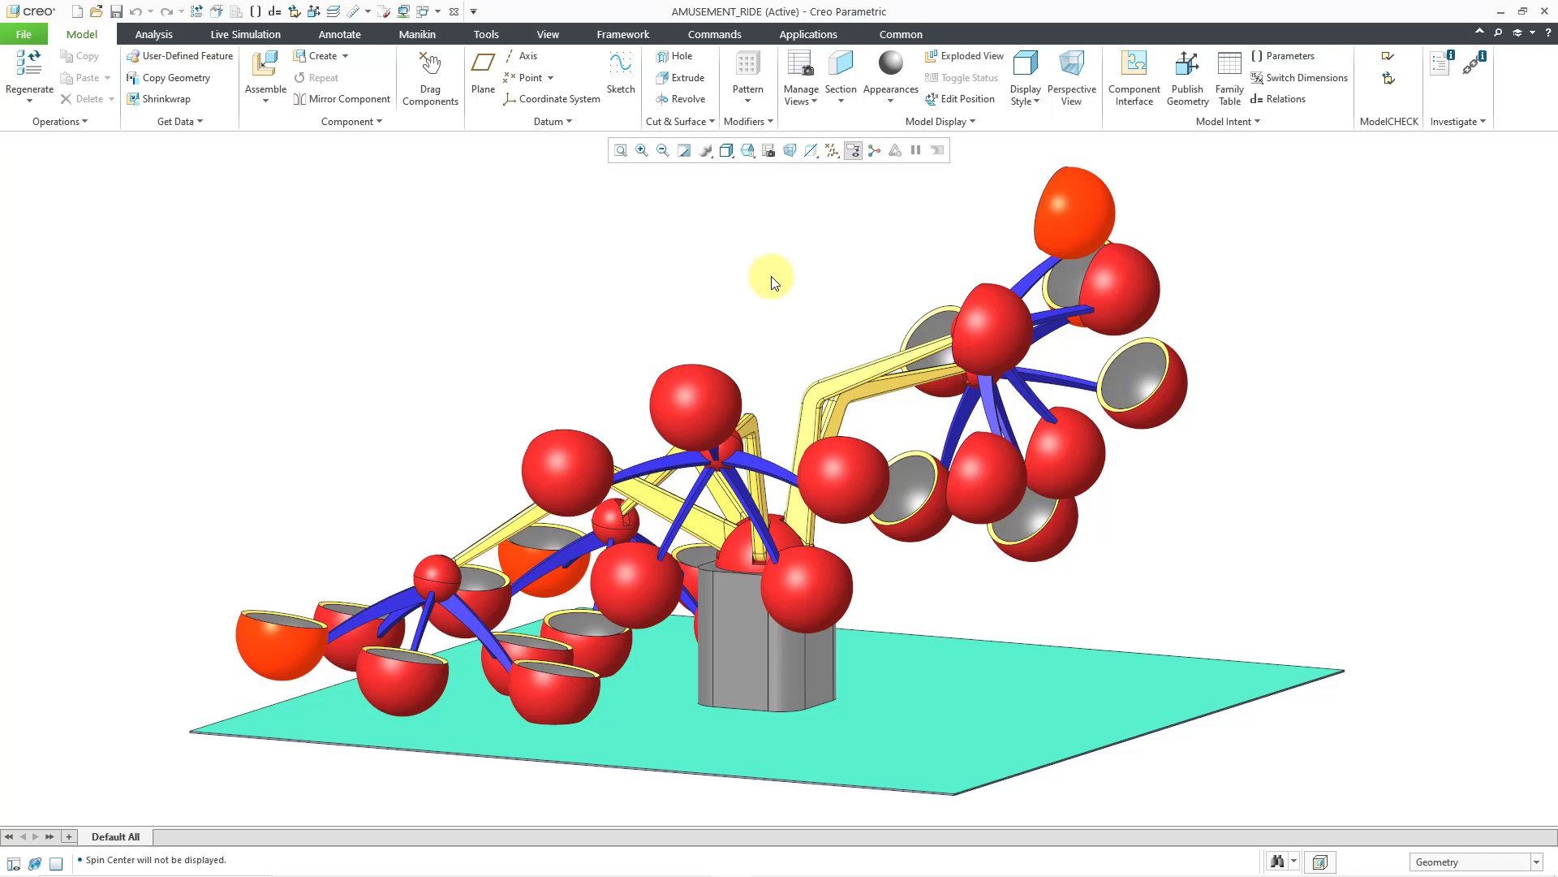
Enter the Mechanism application, show the model tree and open the MotionDefinition1 analysis definition for editing
{"action": "left_click", "coordinate": [835, 34]}
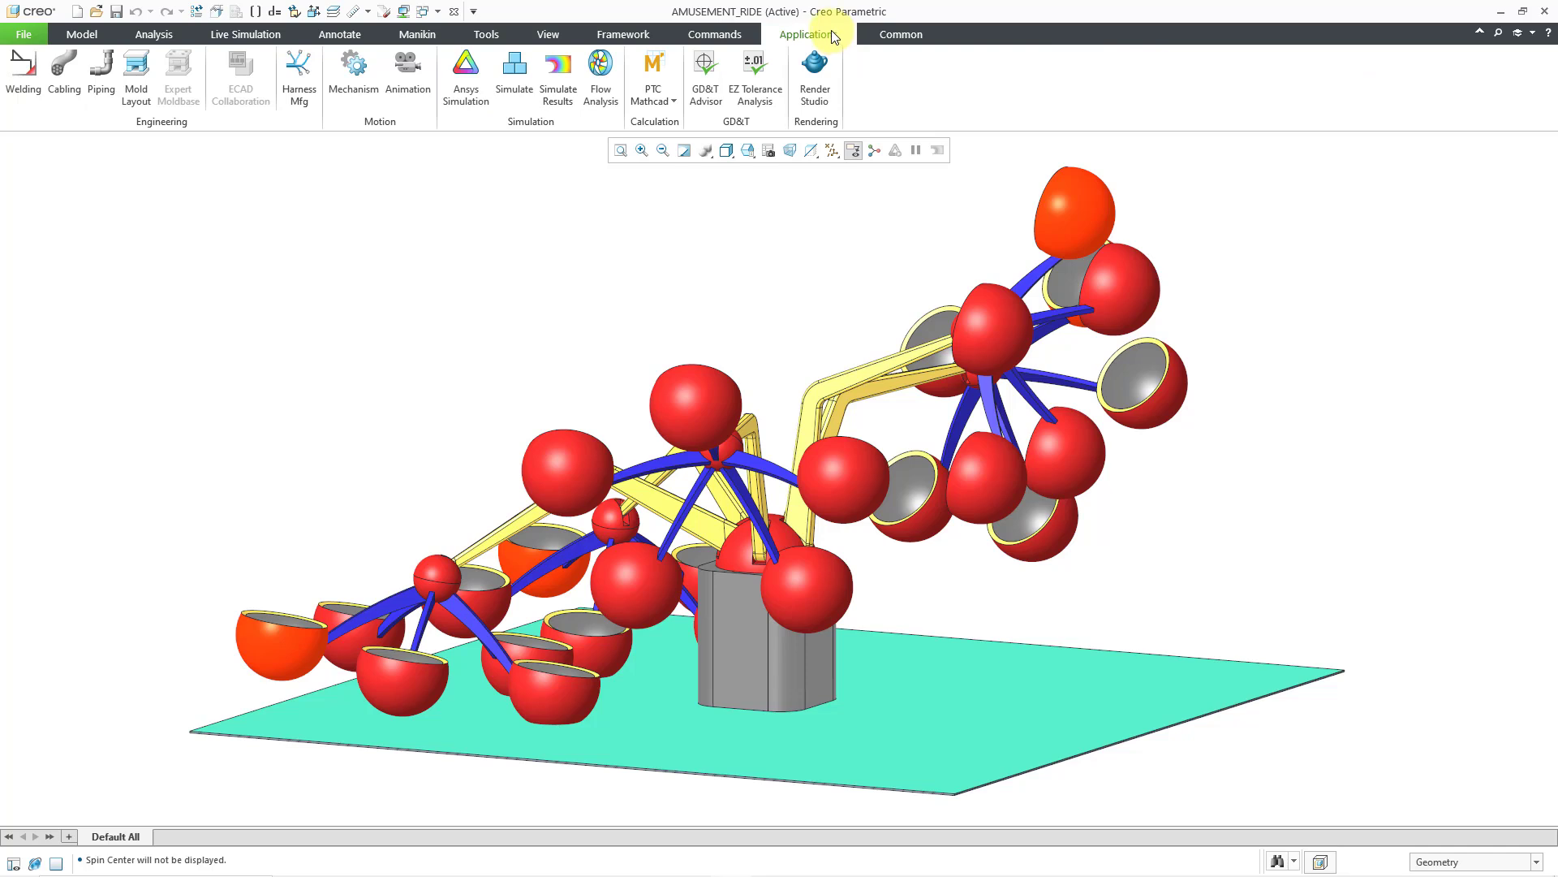
{"action": "left_click", "coordinate": [342, 81]}
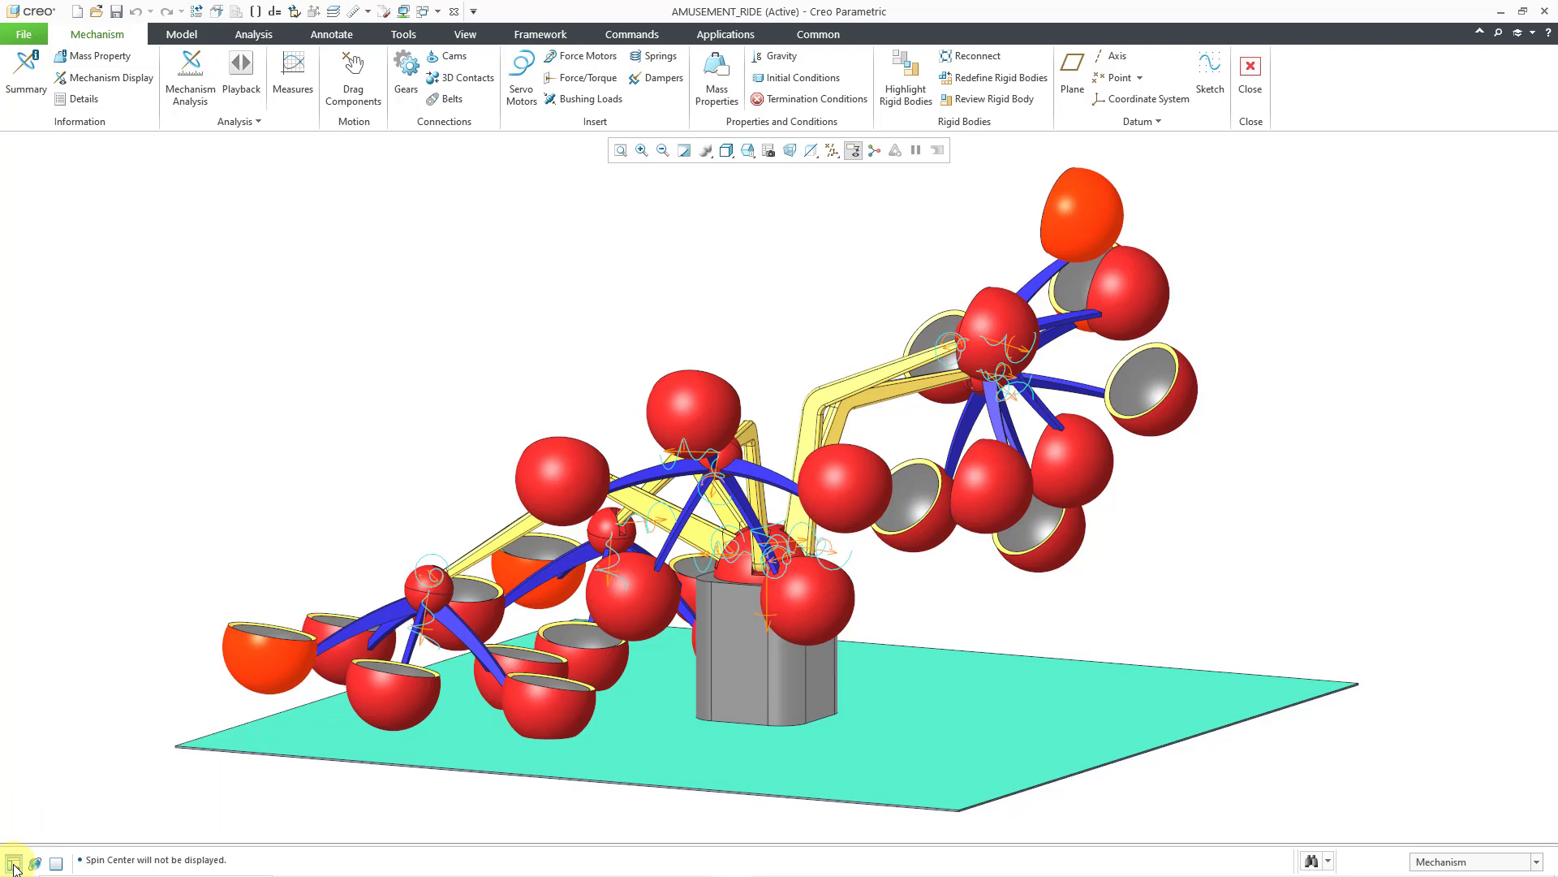
{"action": "left_click", "coordinate": [13, 864]}
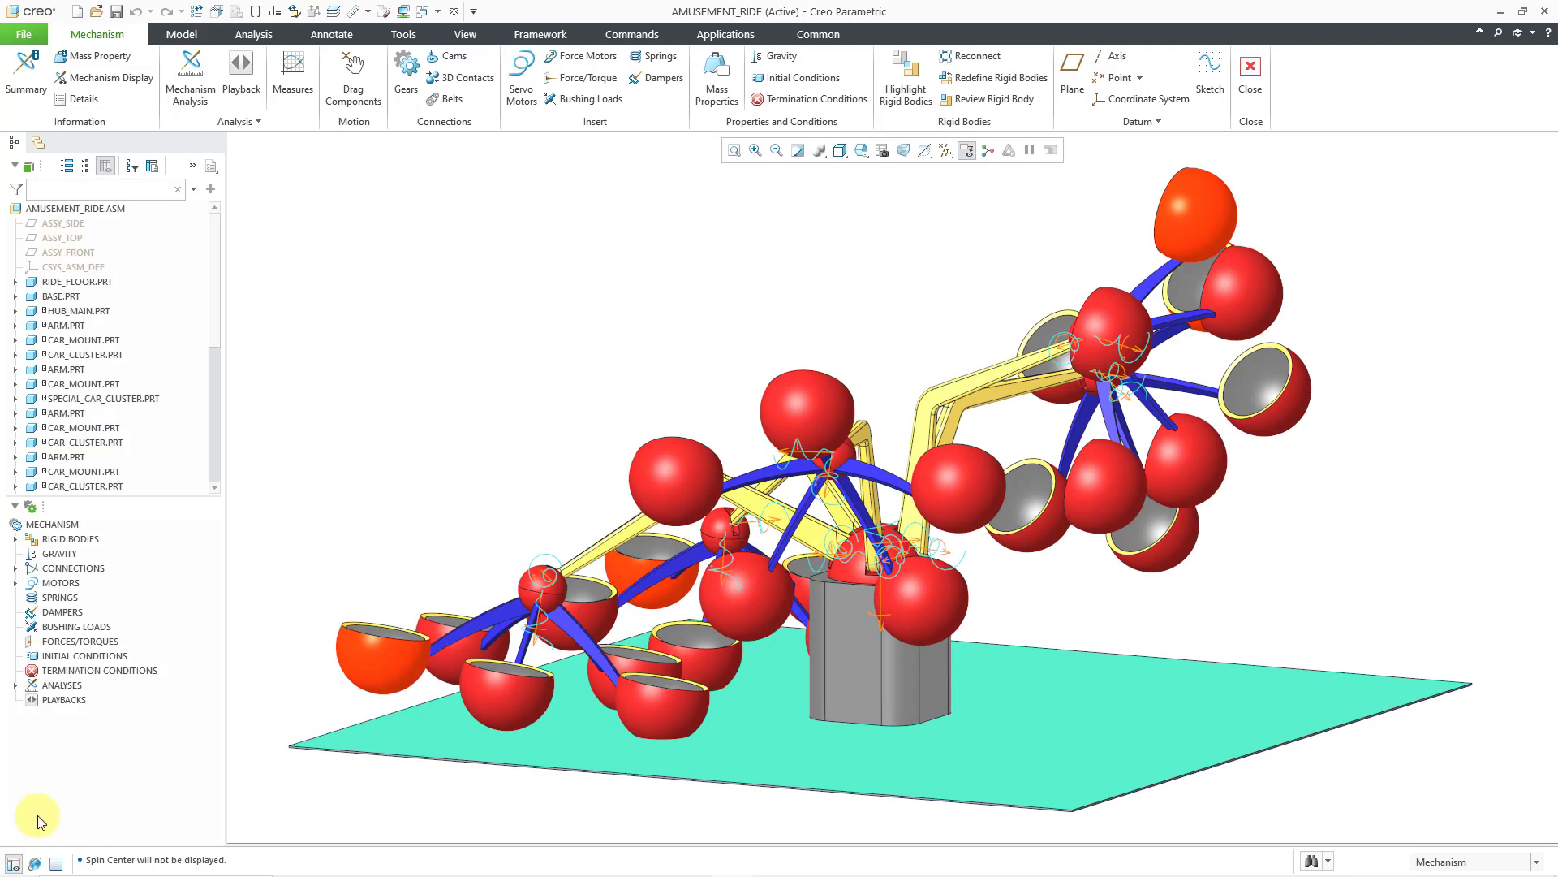
{"action": "left_click", "coordinate": [17, 686]}
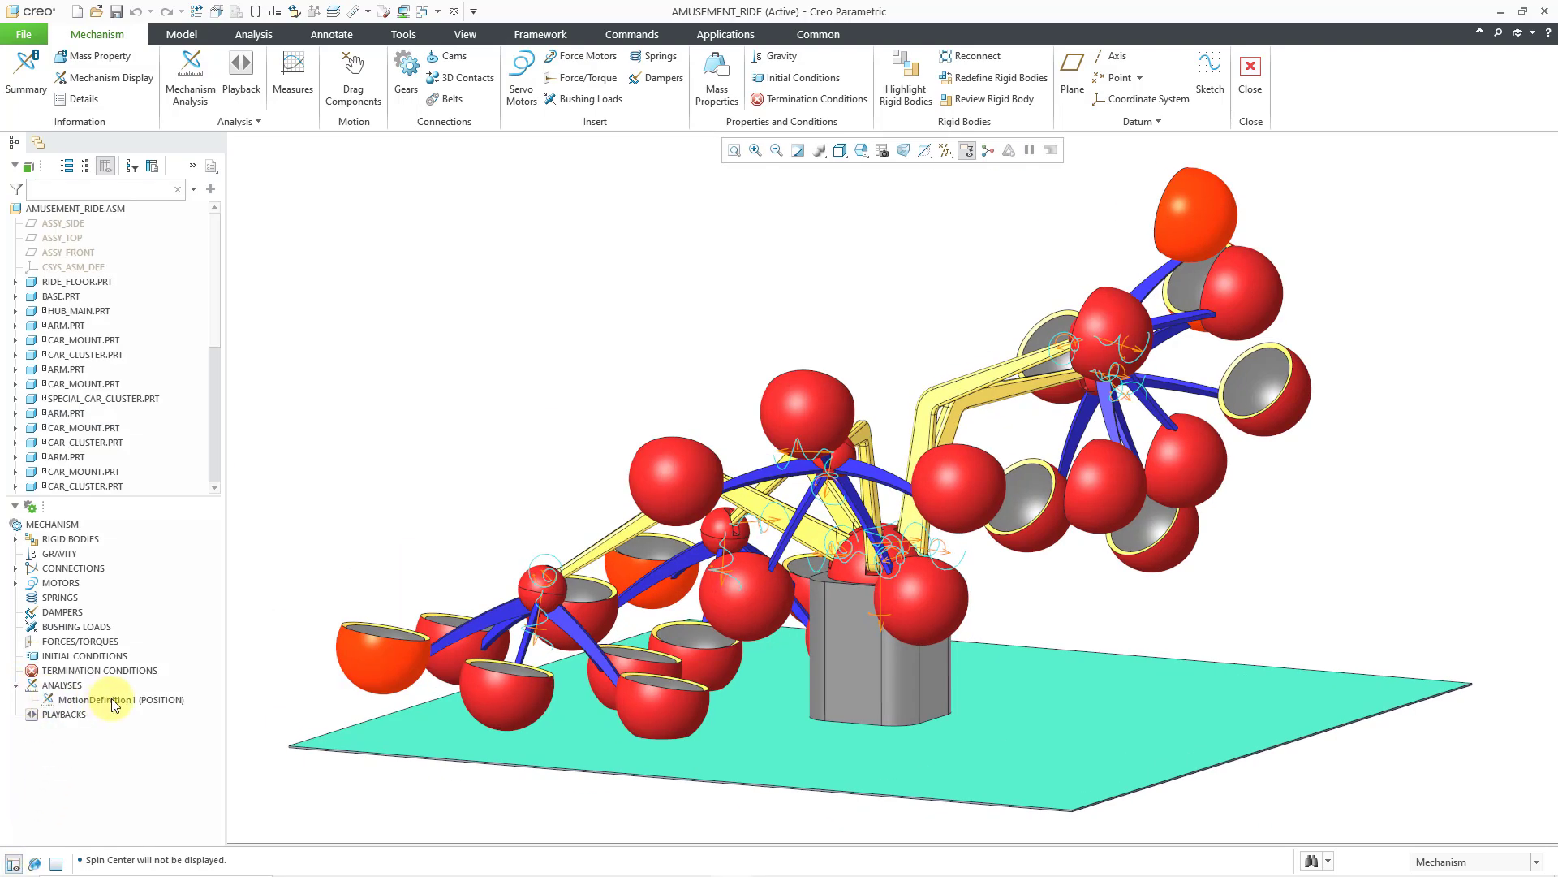
{"action": "left_click", "coordinate": [110, 700]}
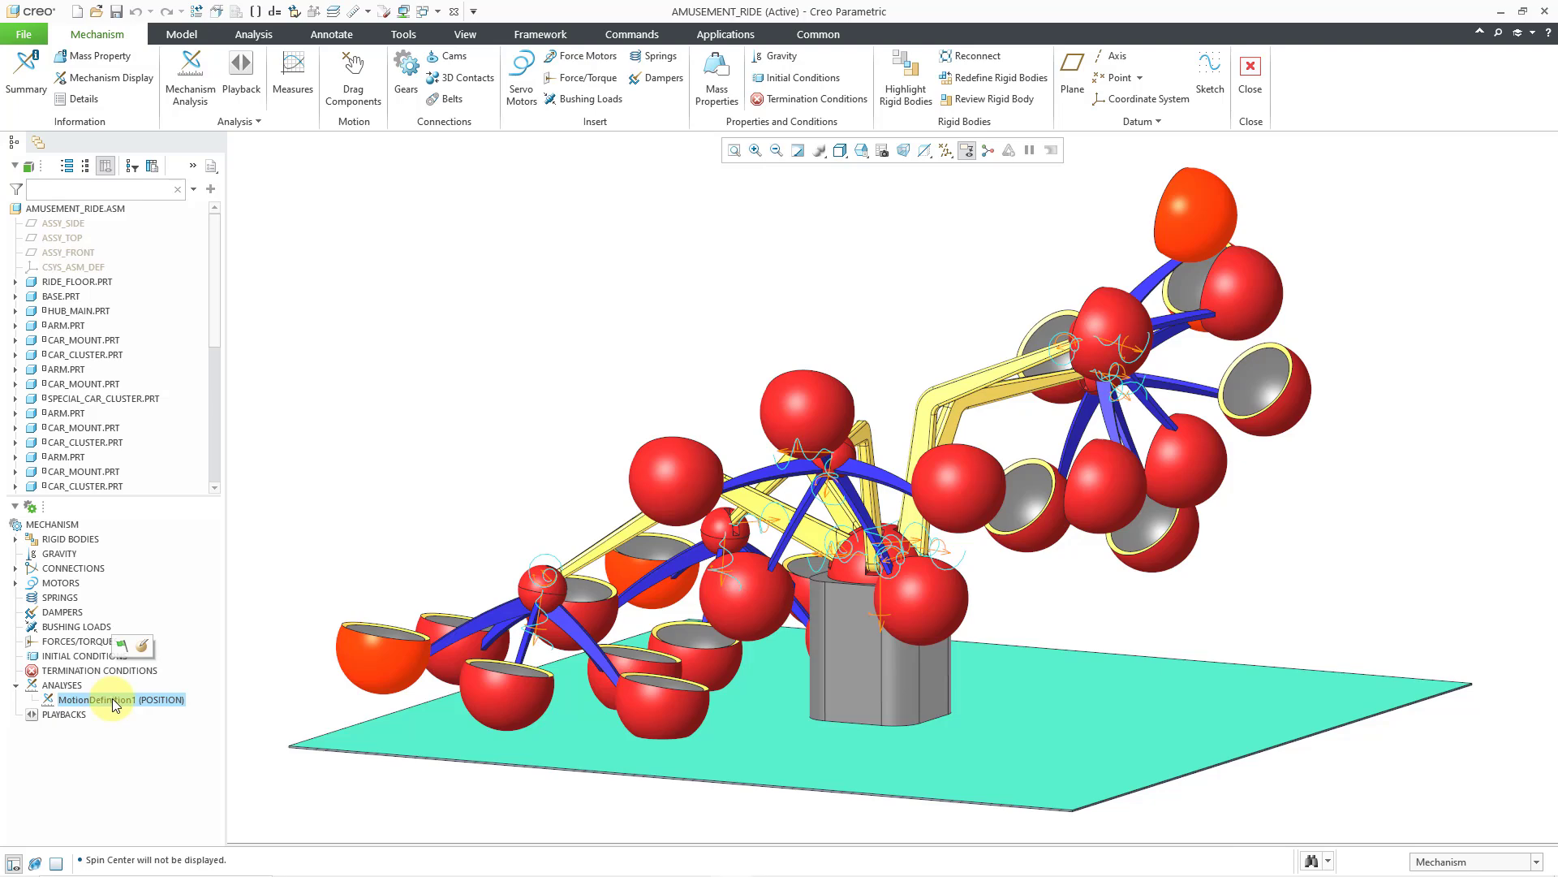
{"action": "left_click", "coordinate": [141, 649]}
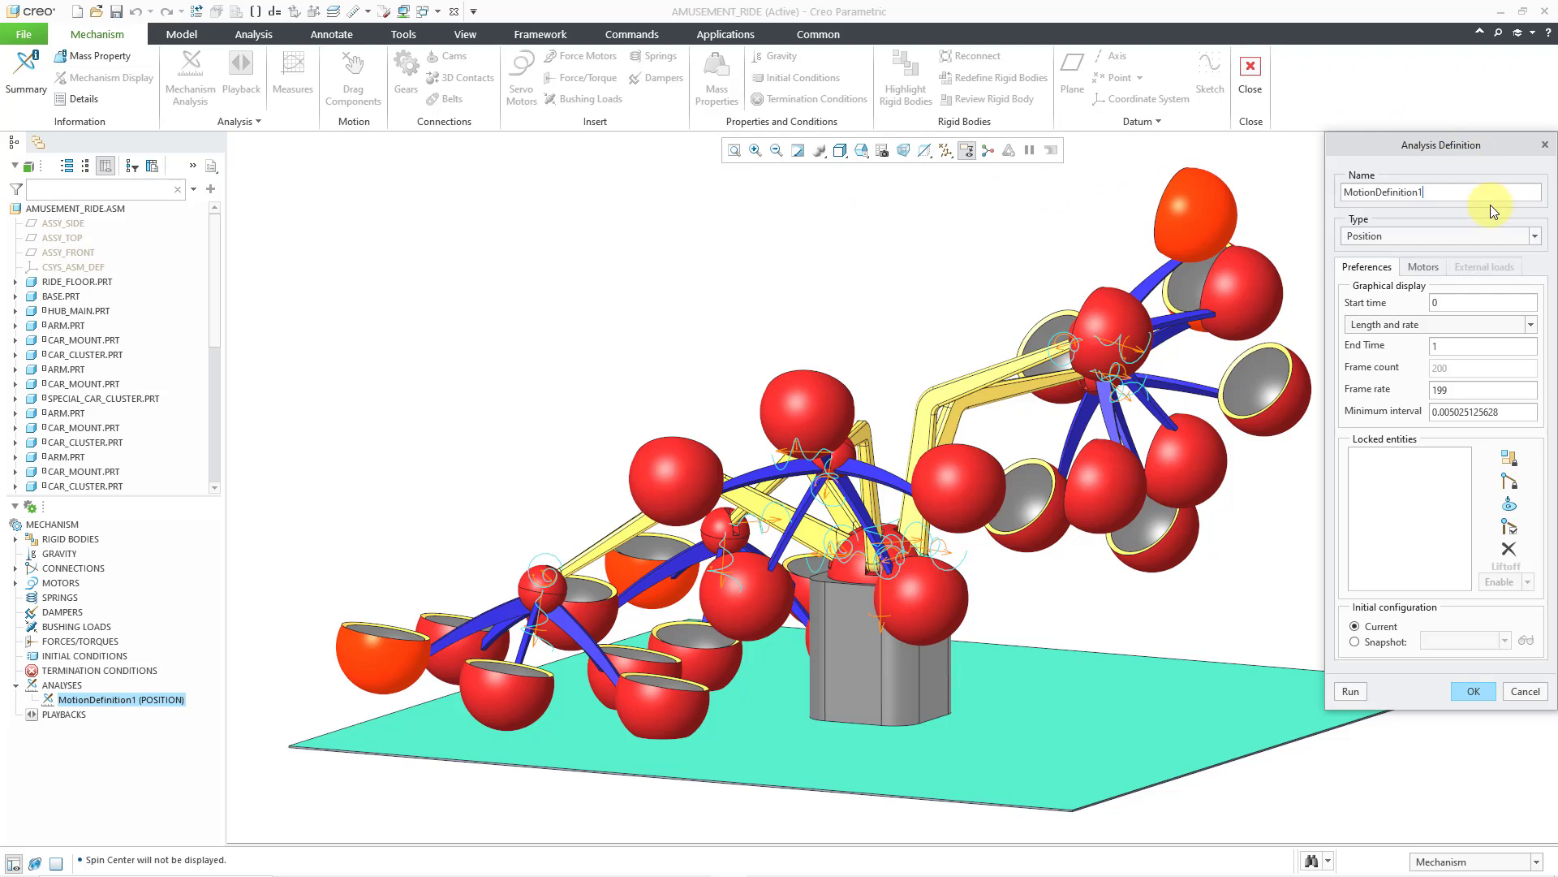
Change MotionDefinition1 to a Kinematic analysis with a frame rate of 200, run it and accept the definition
{"action": "left_click", "coordinate": [1479, 237]}
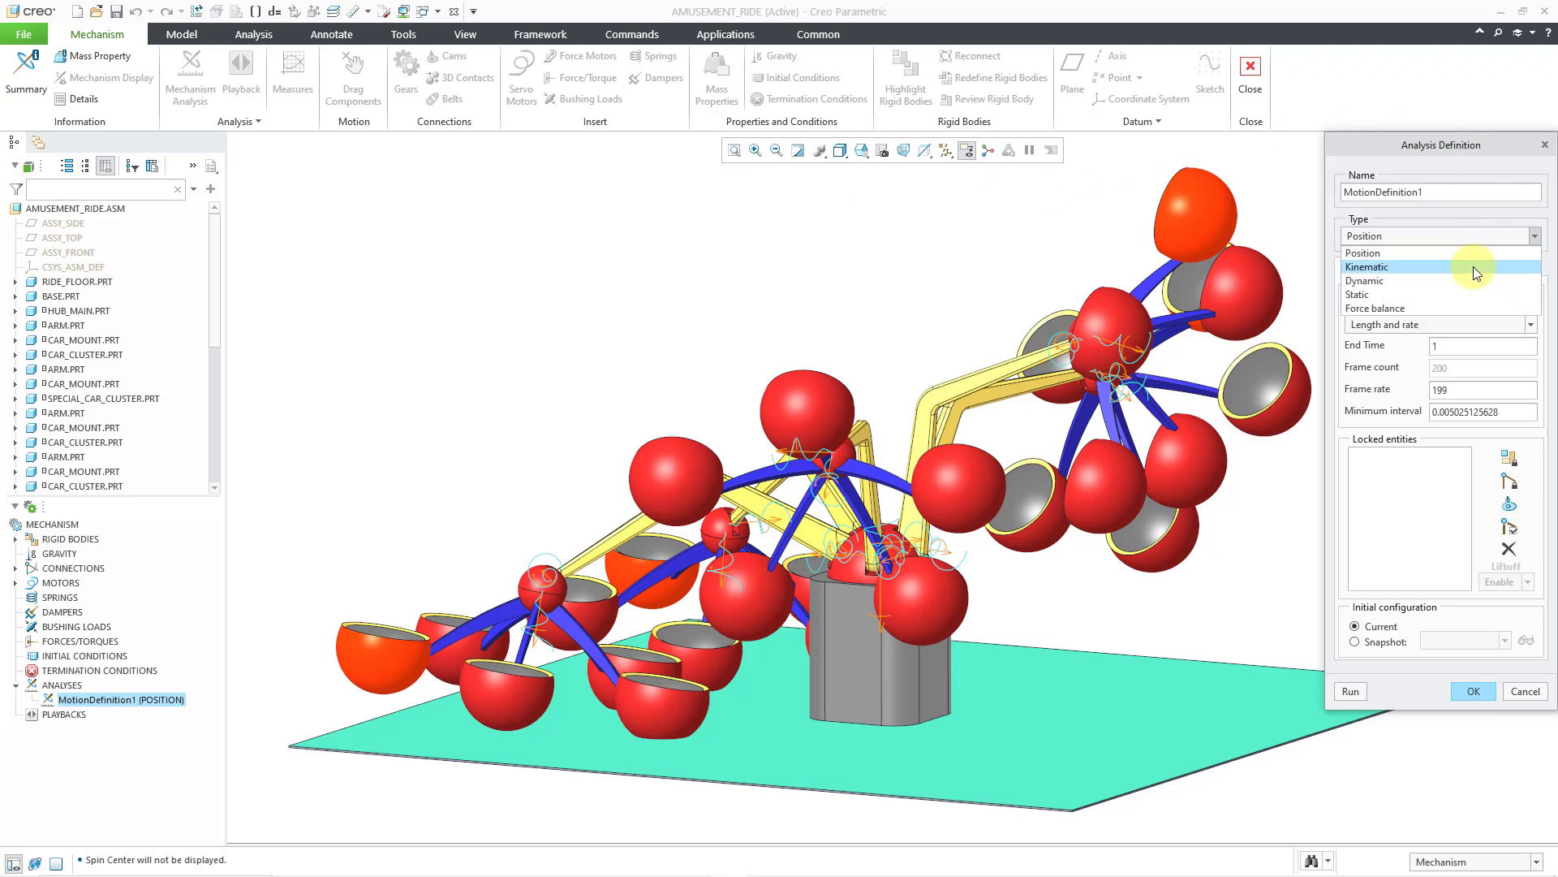
{"action": "left_click", "coordinate": [1473, 266]}
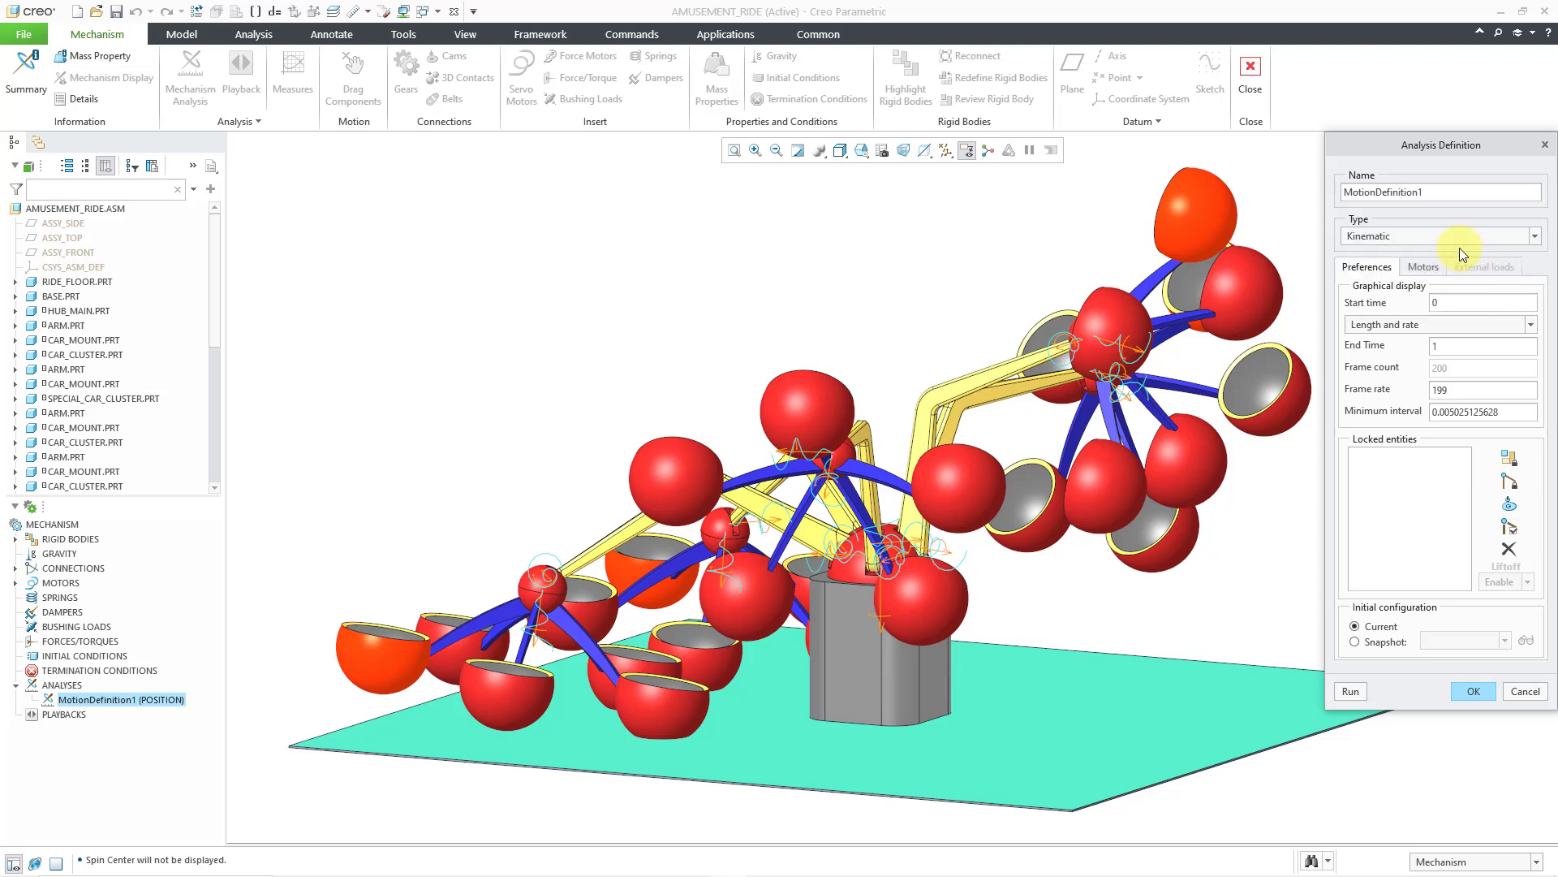
{"action": "left_click", "coordinate": [1464, 389]}
{"action": "double_click", "coordinate": [1464, 390]}
{"action": "type", "text": "200"}
{"action": "key", "text": "Return"}
{"action": "left_click", "coordinate": [1351, 691]}
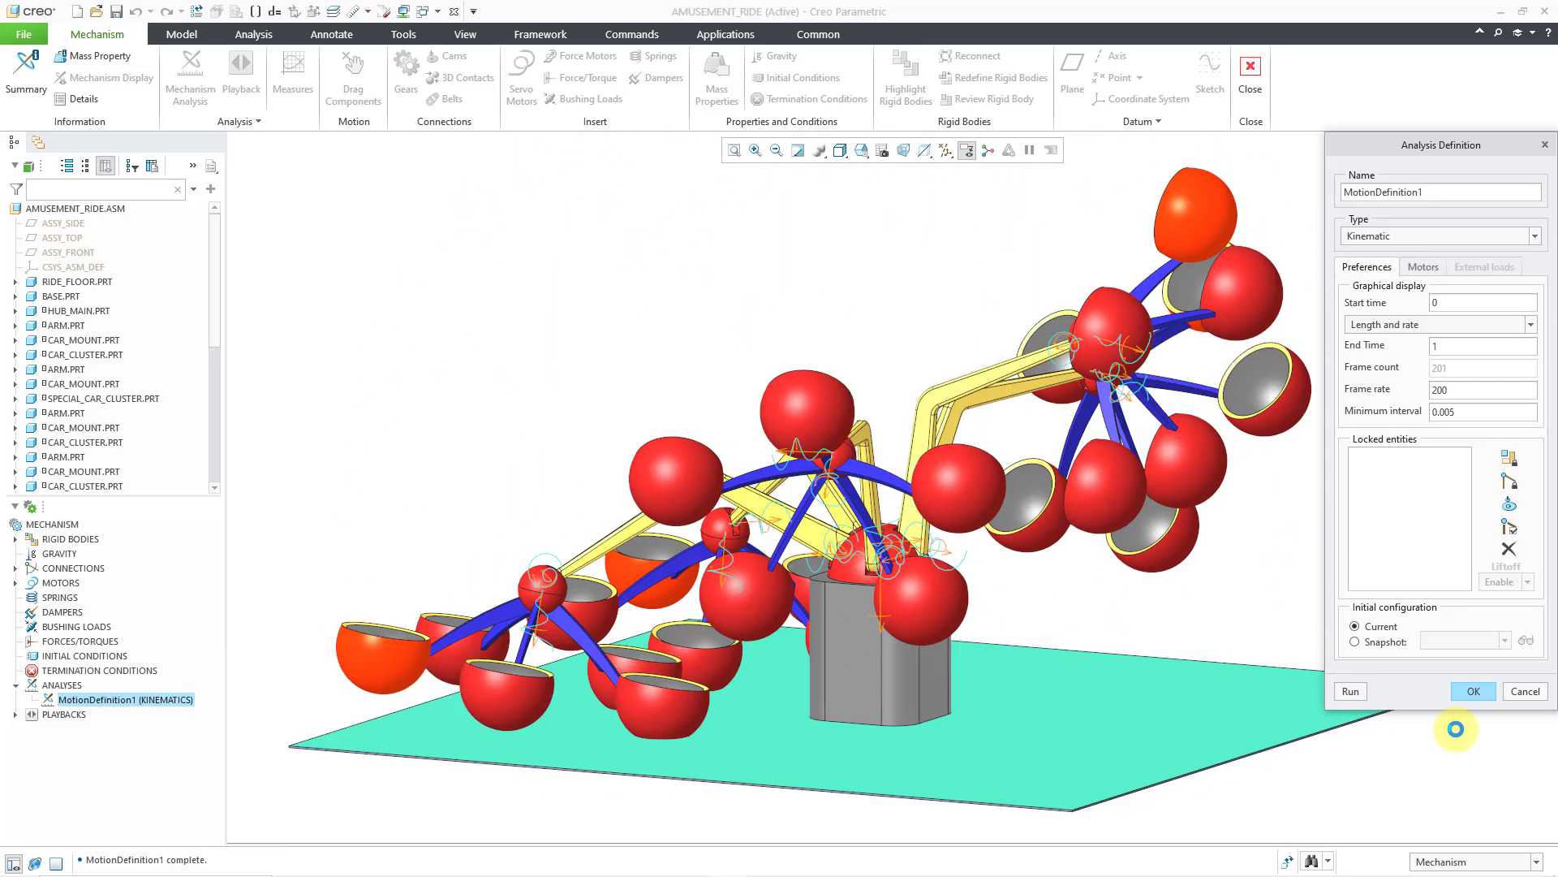
{"action": "left_click", "coordinate": [1473, 691]}
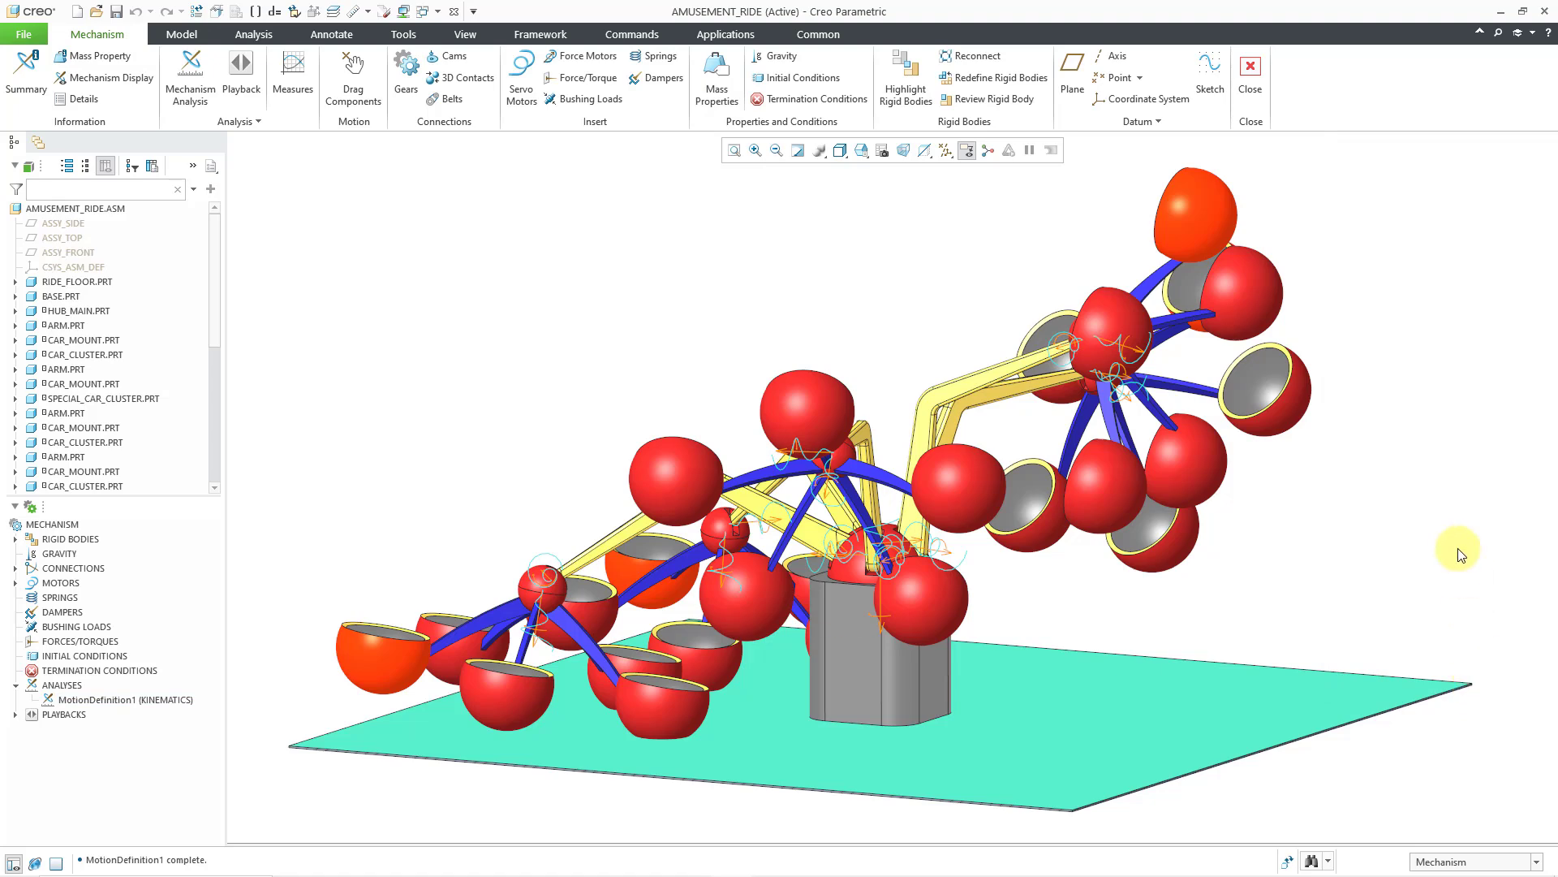
Leave Mechanism without saving the playback results and orient the view normal to the base's flat side face
{"action": "left_click", "coordinate": [1253, 95]}
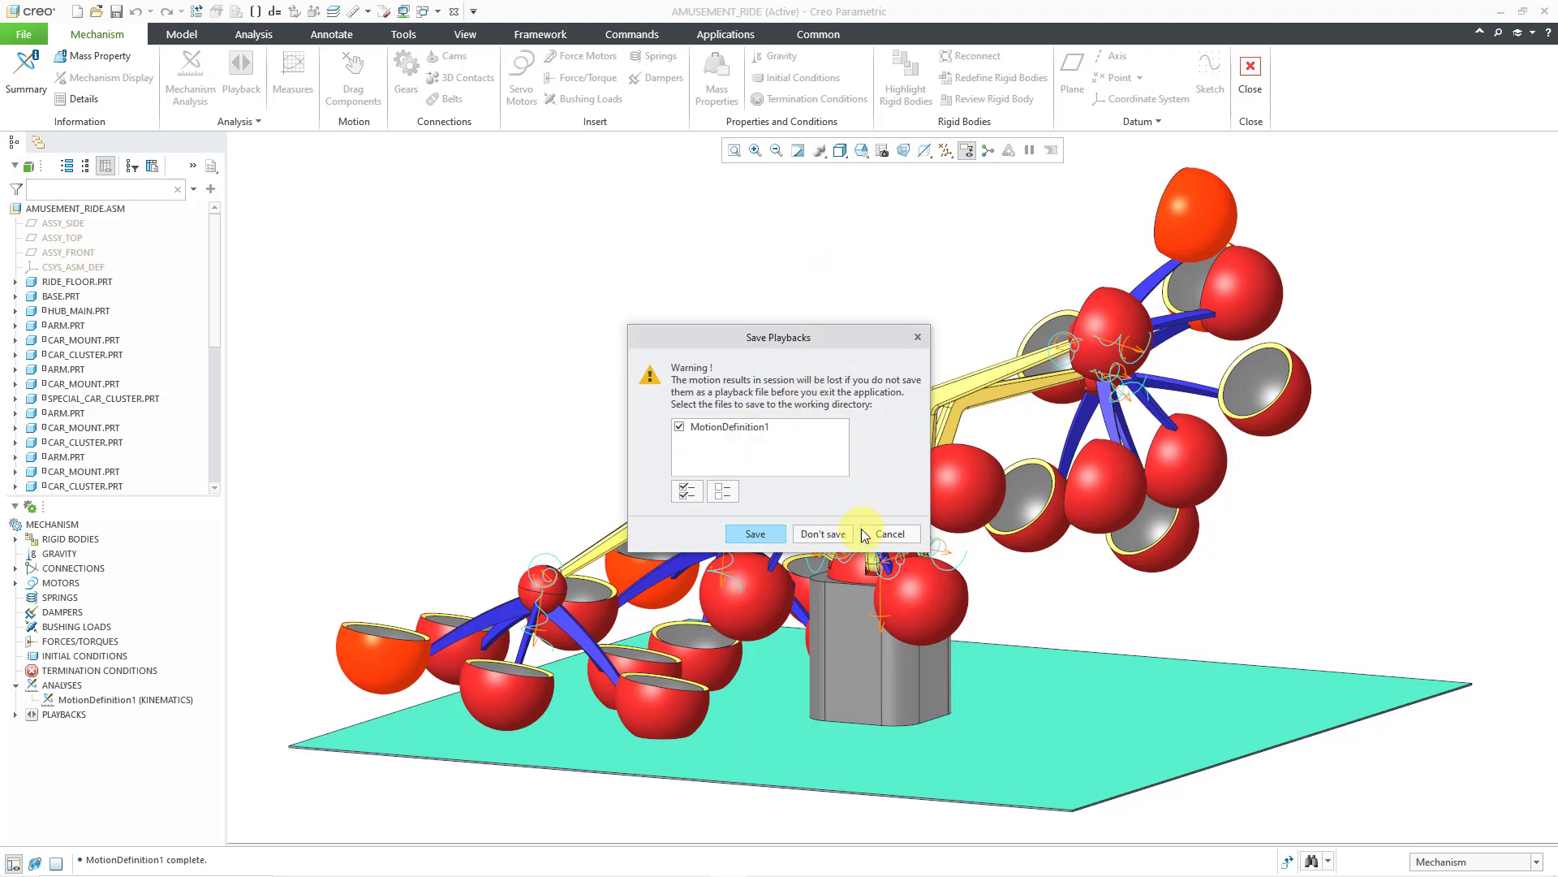
{"action": "left_click", "coordinate": [834, 532]}
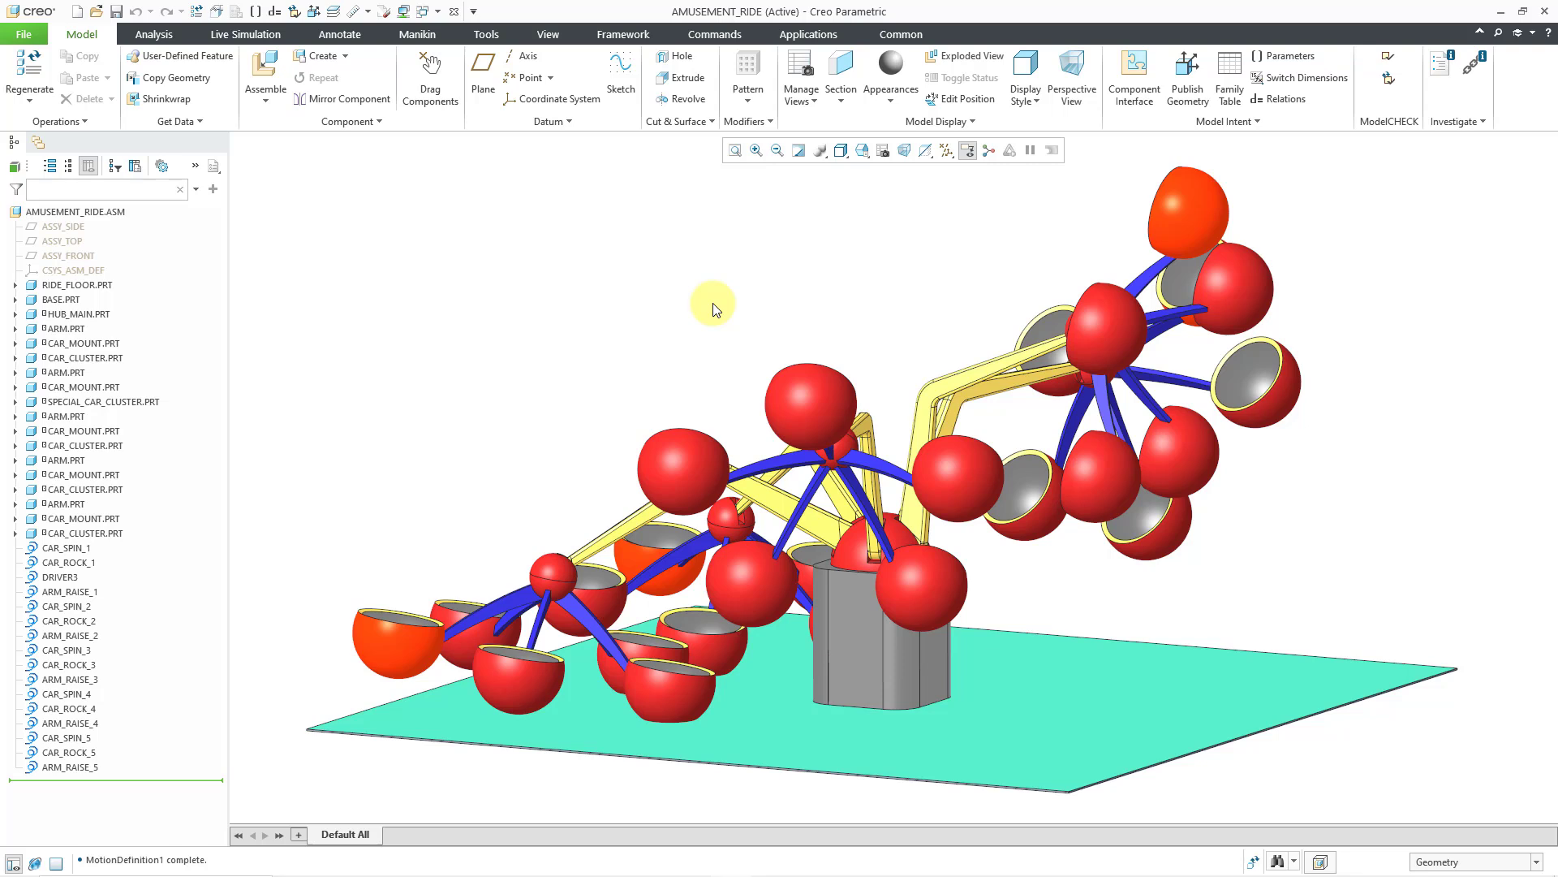
{"action": "left_click", "coordinate": [844, 604]}
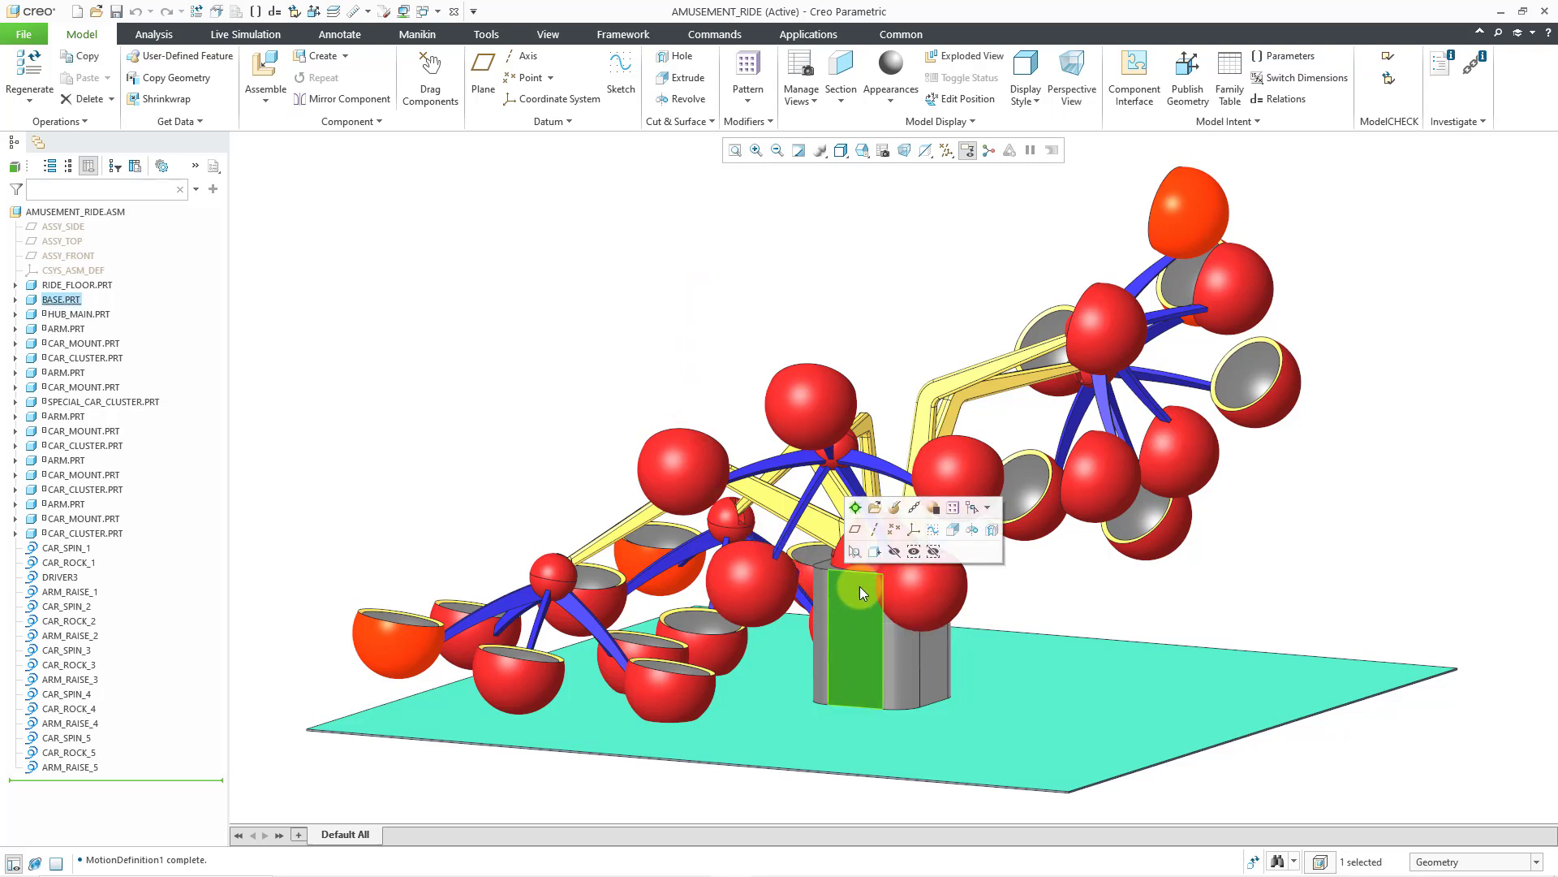
{"action": "left_click", "coordinate": [875, 551]}
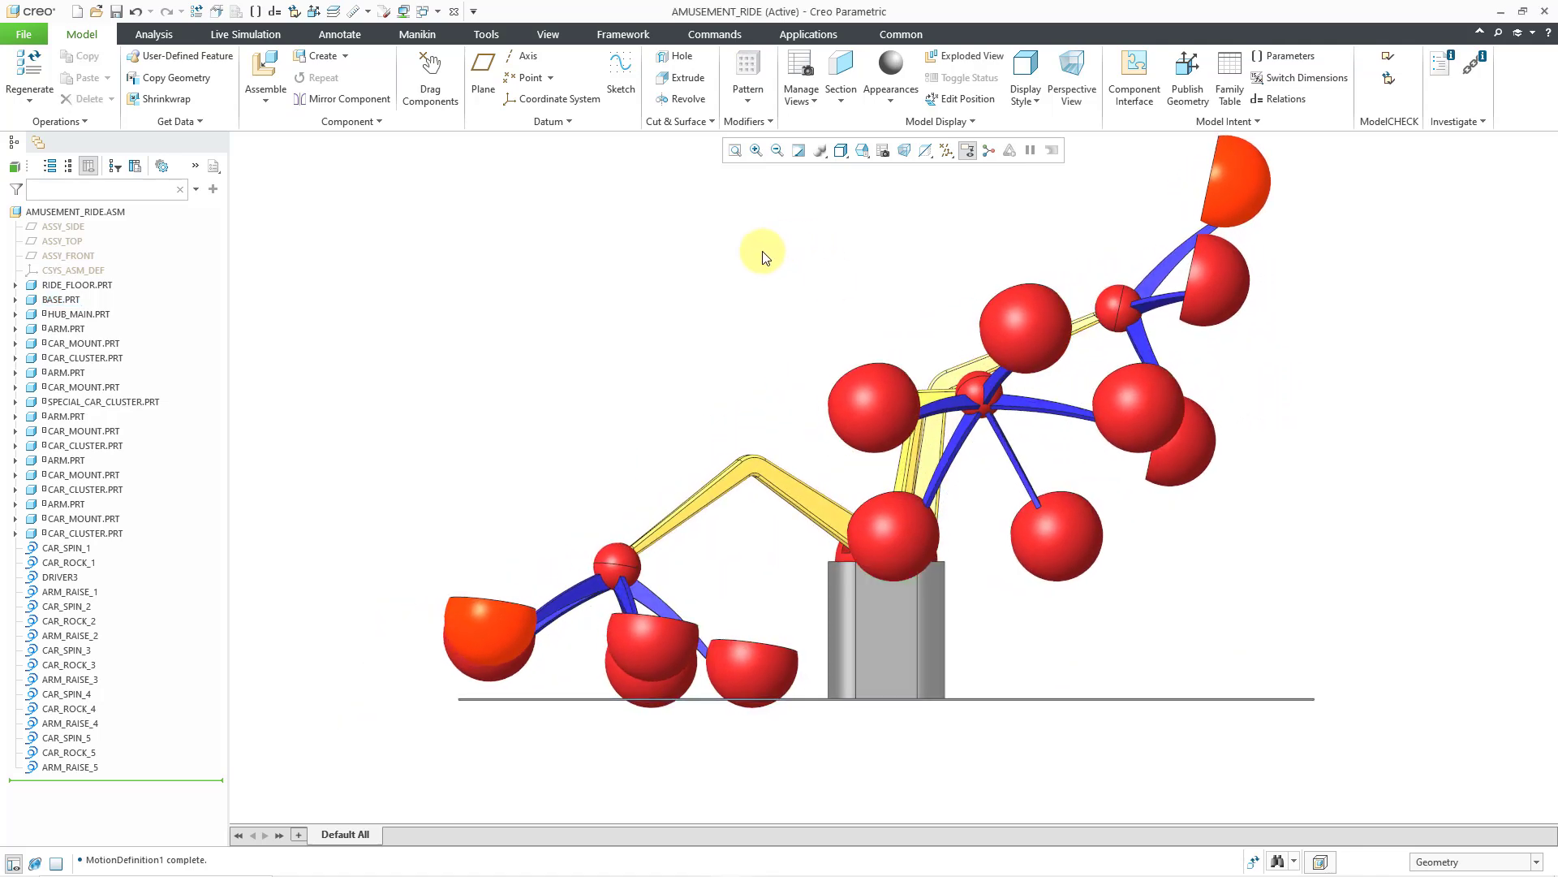
Measure the pairs clearance from the upper CAR_CLUSTER.PRT to RIDE_FLOOR.PRT, restricting the selection to parts
{"action": "left_click", "coordinate": [158, 34]}
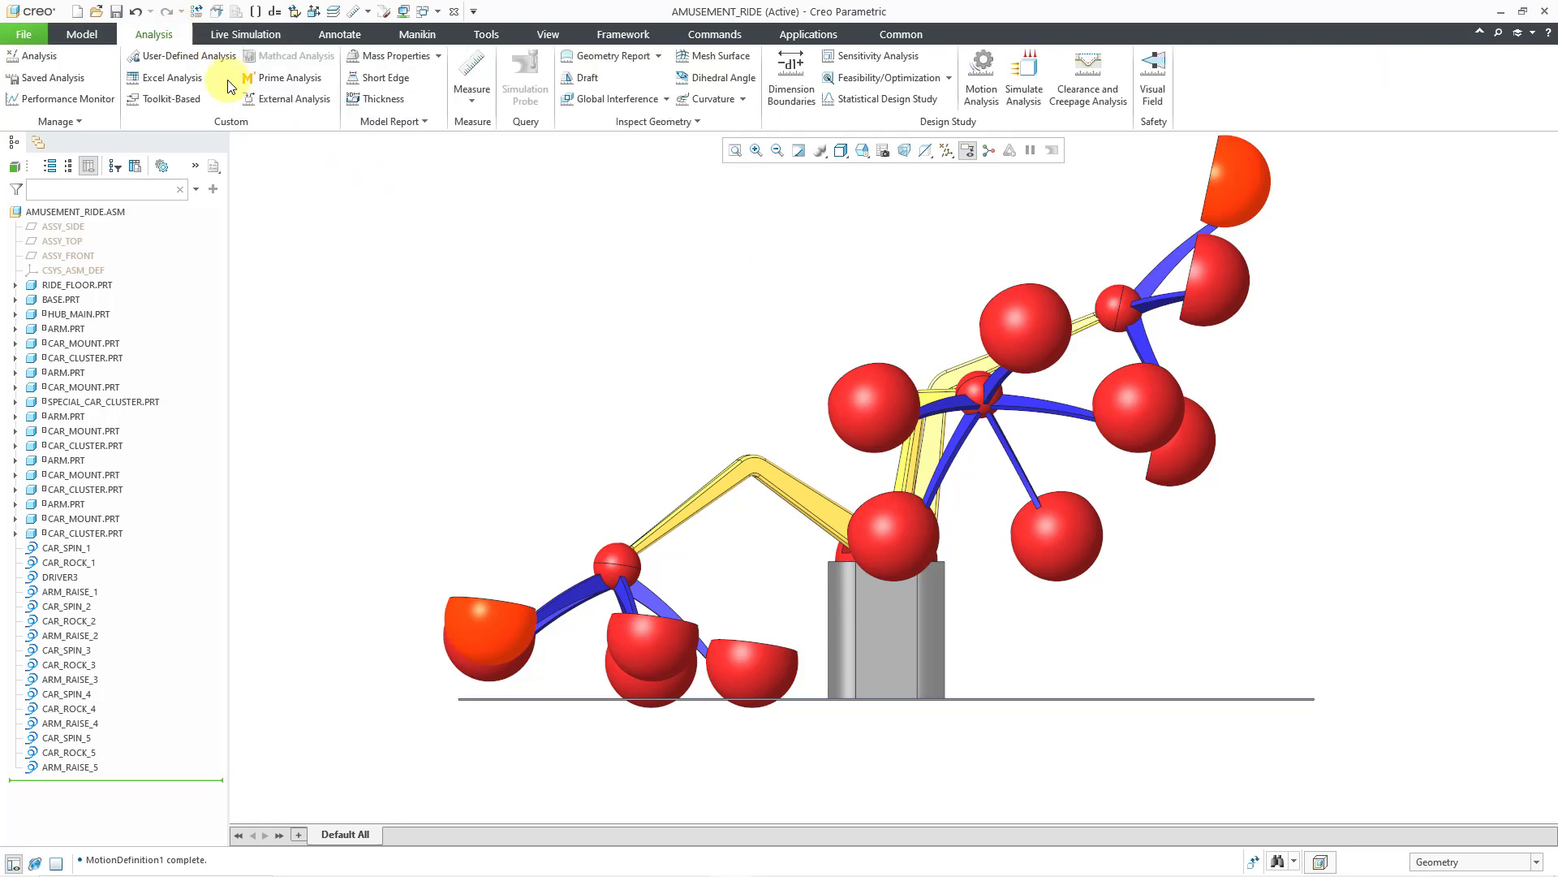
{"action": "left_click", "coordinate": [666, 100]}
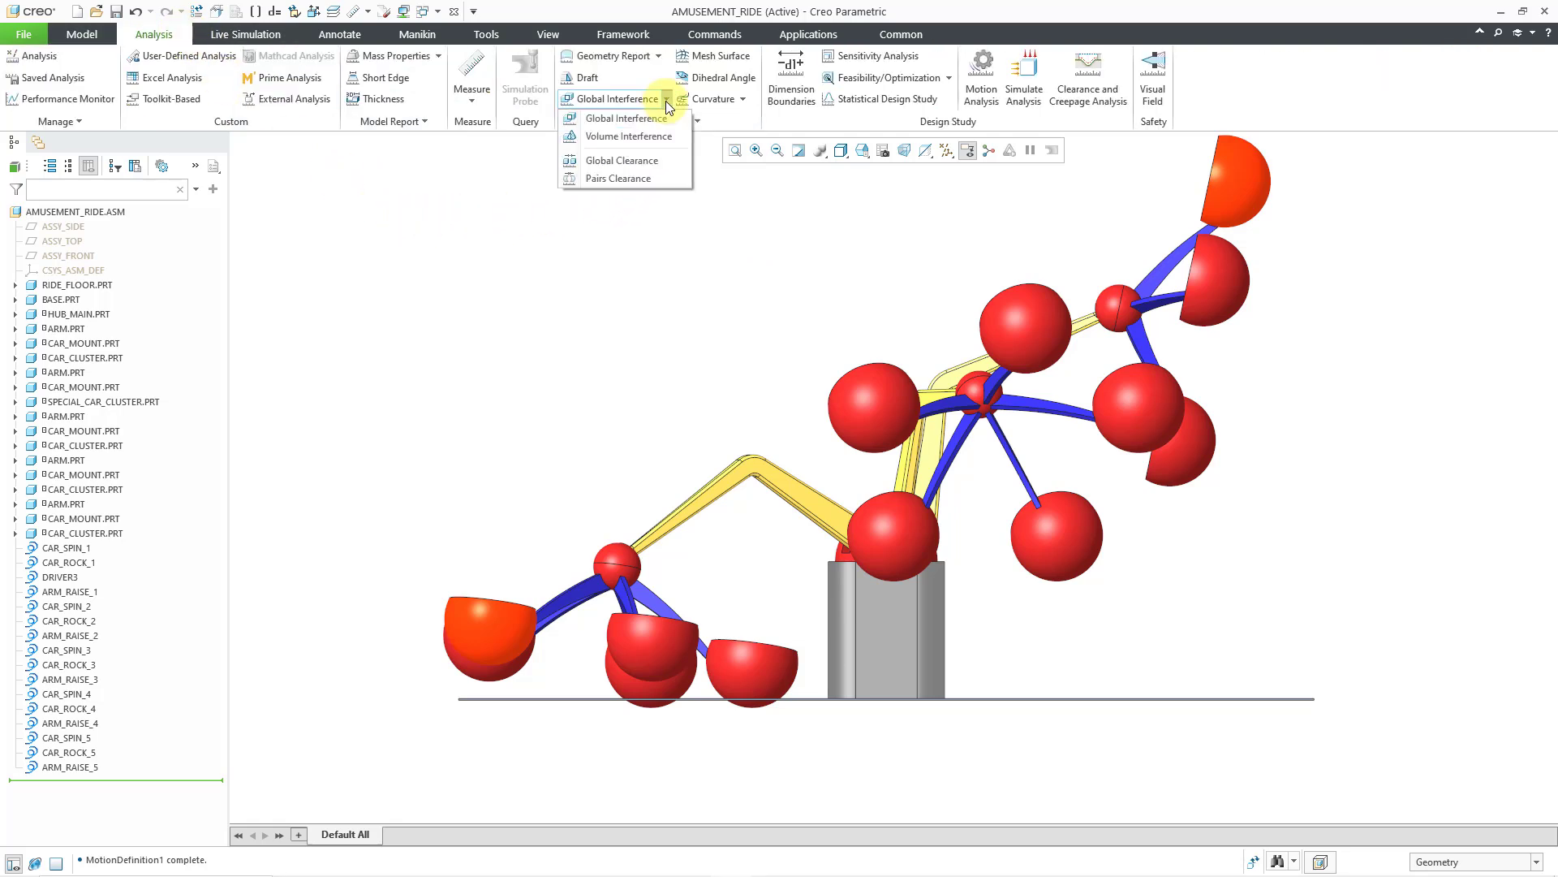
{"action": "left_click", "coordinate": [659, 178]}
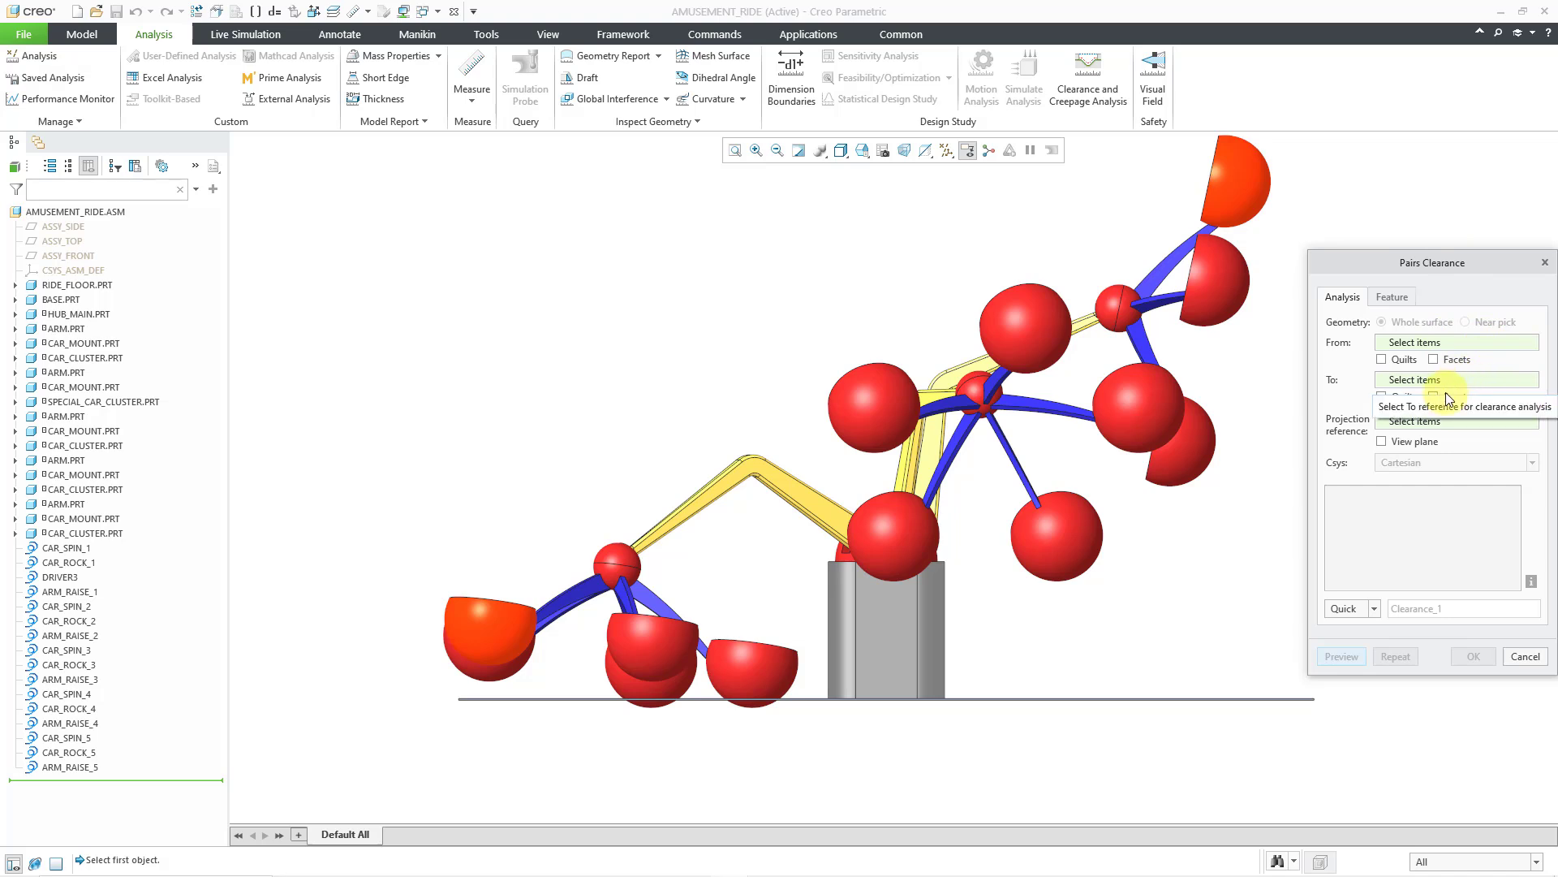
{"action": "left_click", "coordinate": [1474, 863]}
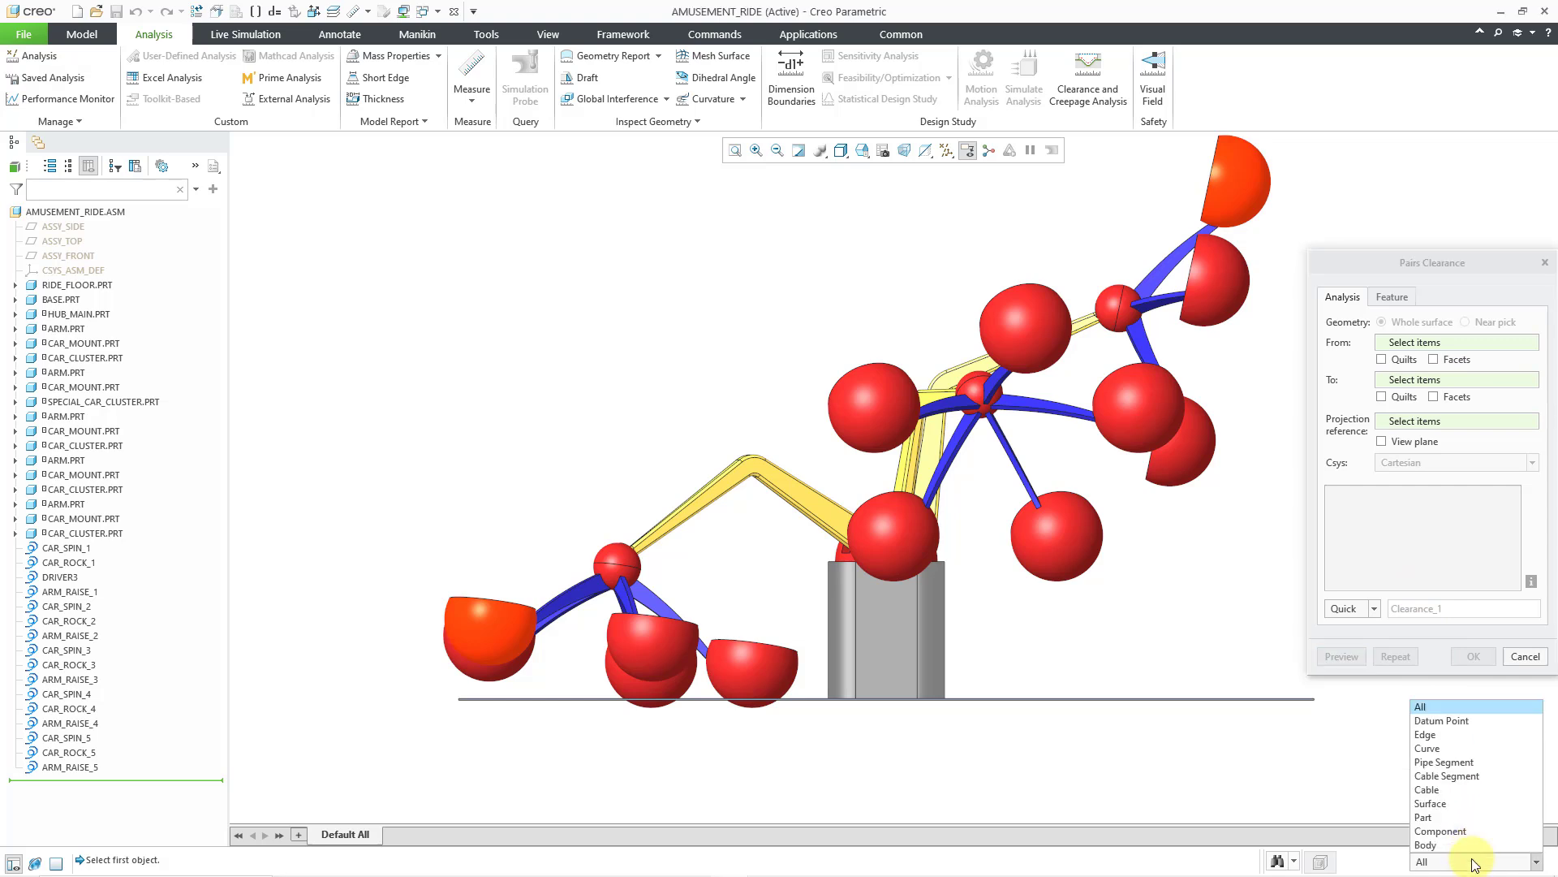
{"action": "left_click", "coordinate": [1498, 816]}
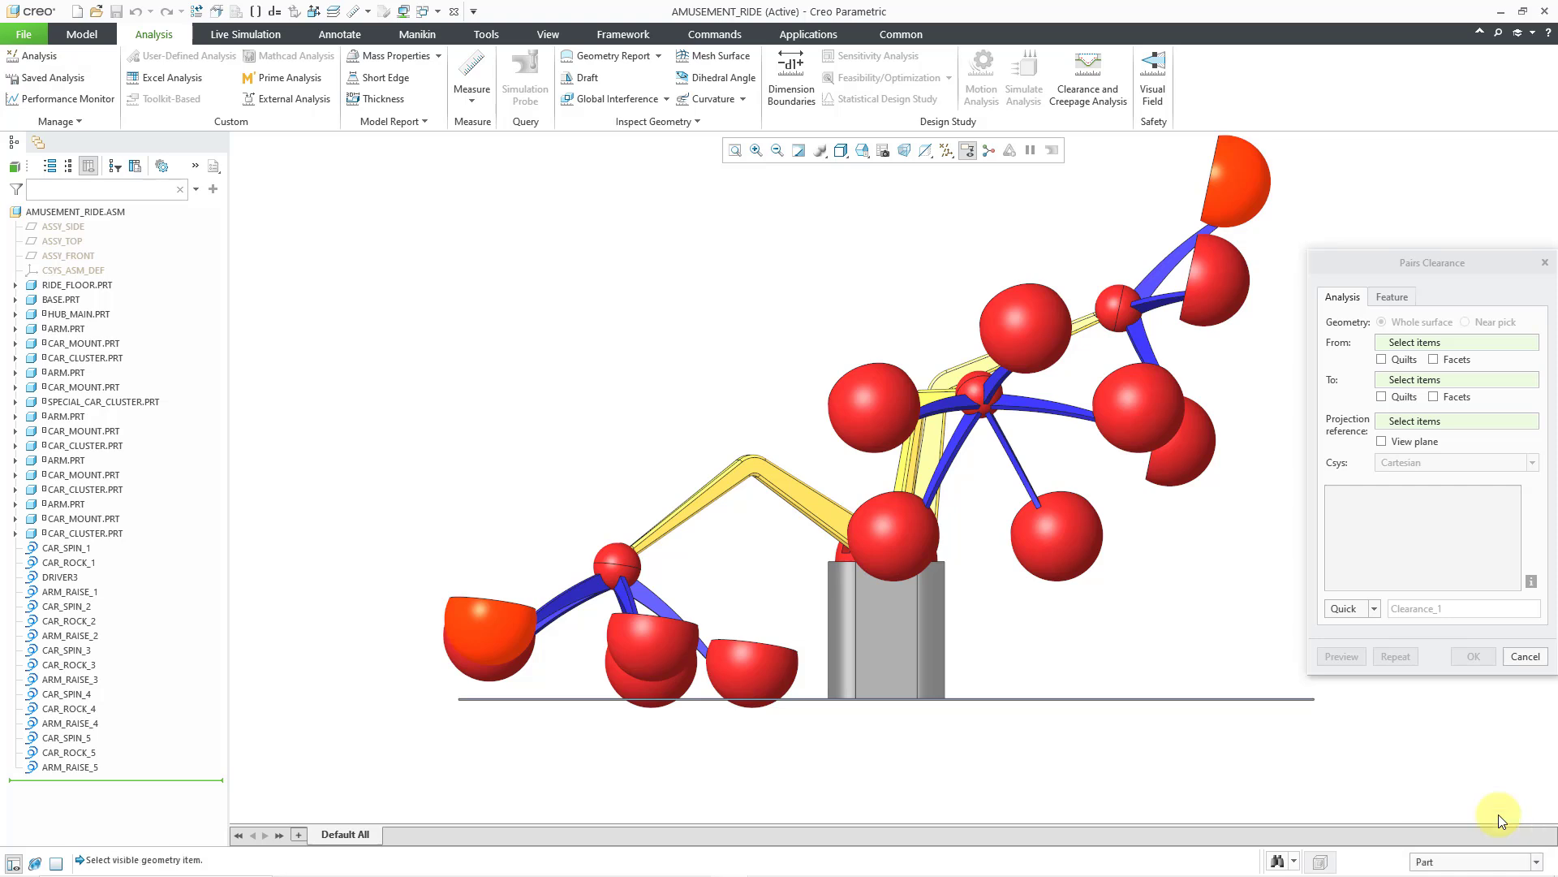
{"action": "left_click", "coordinate": [1229, 301]}
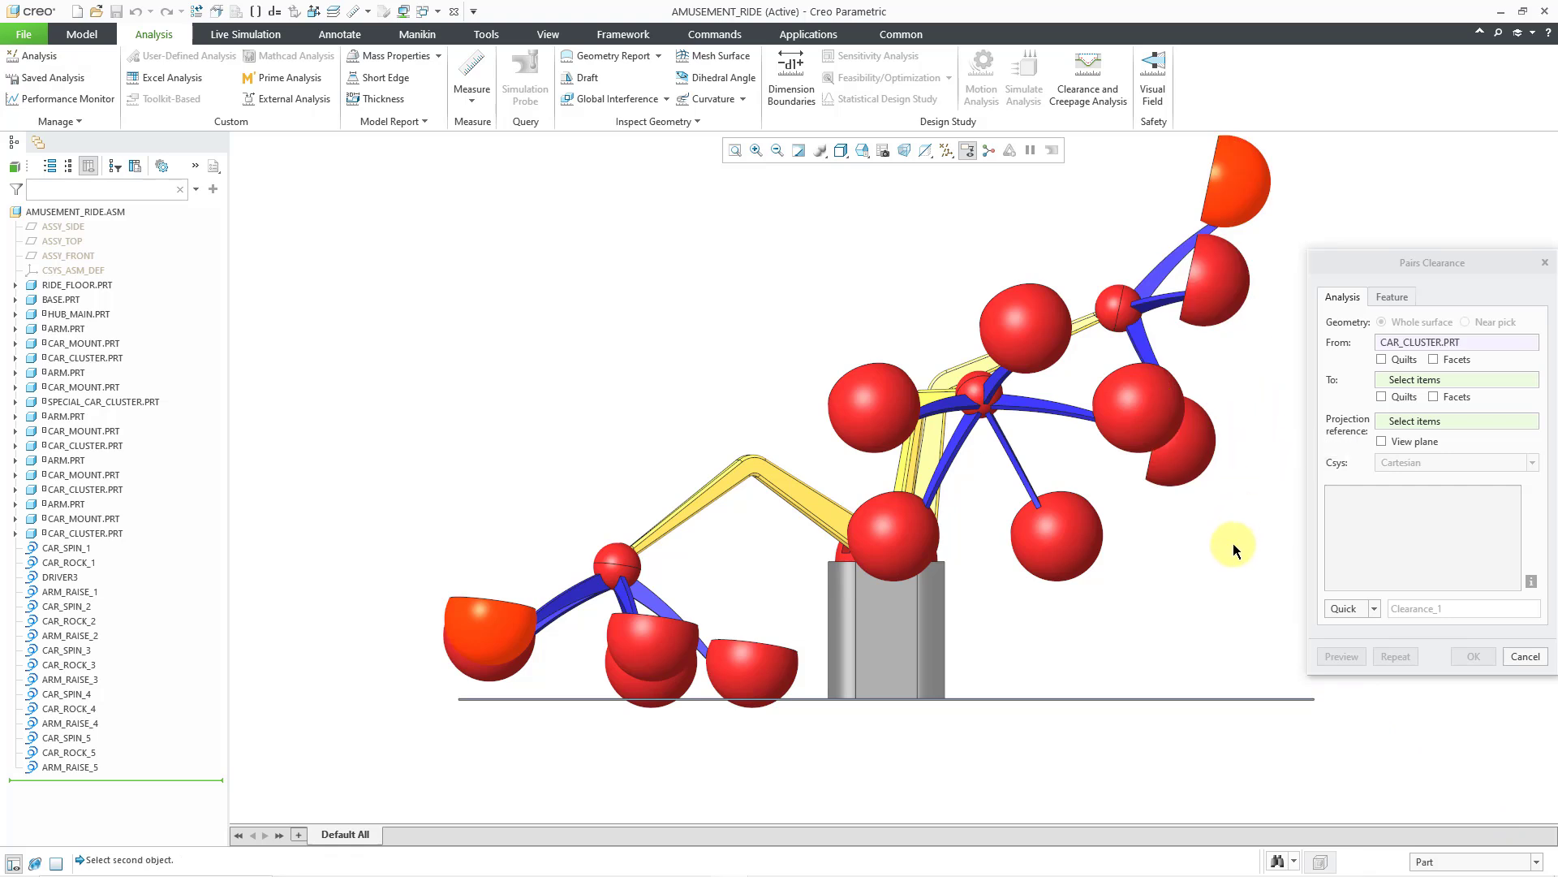
{"action": "left_click", "coordinate": [1211, 698]}
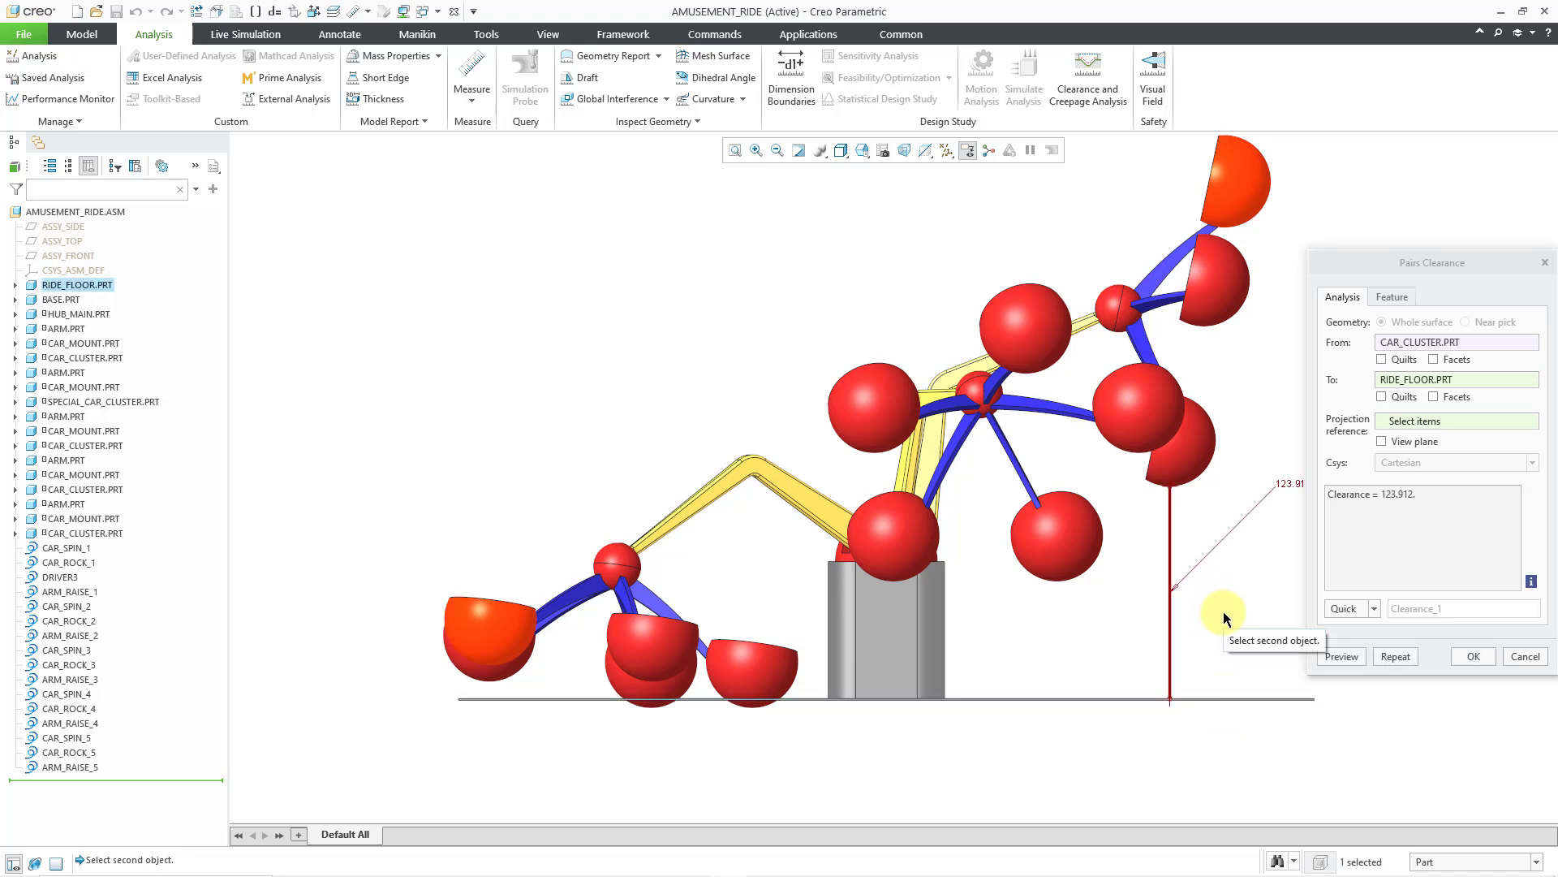
Store the clearance analysis as a feature that regenerates always and creates the CLEARANCE parameter
{"action": "middle_click_drag", "start_coordinate": [1197, 609], "coordinate": [1101, 612], "text": "shift"}
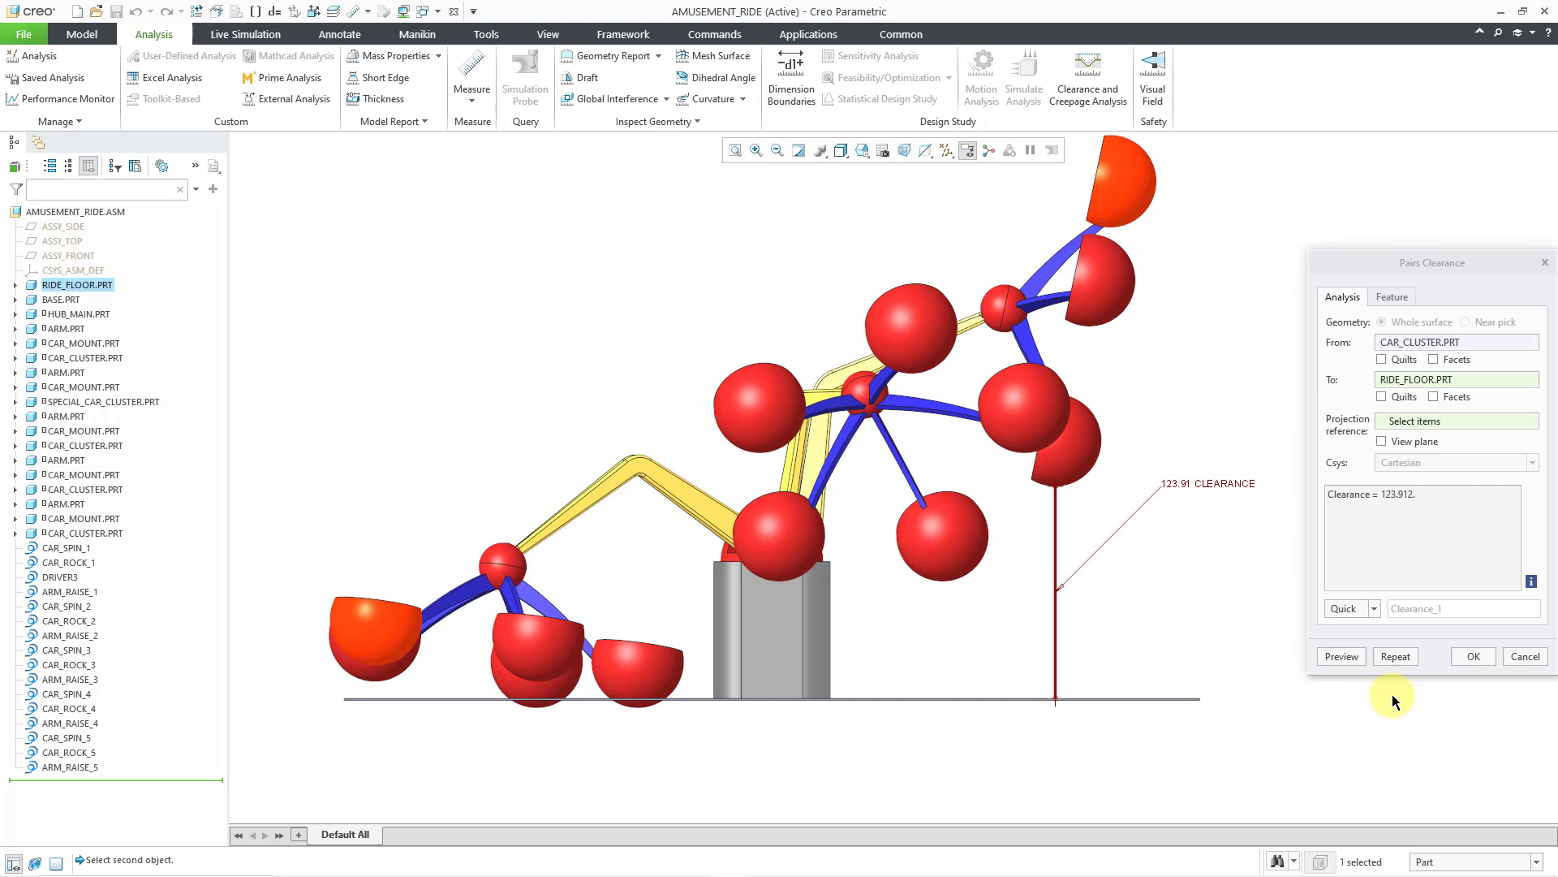
{"action": "left_click", "coordinate": [1375, 610]}
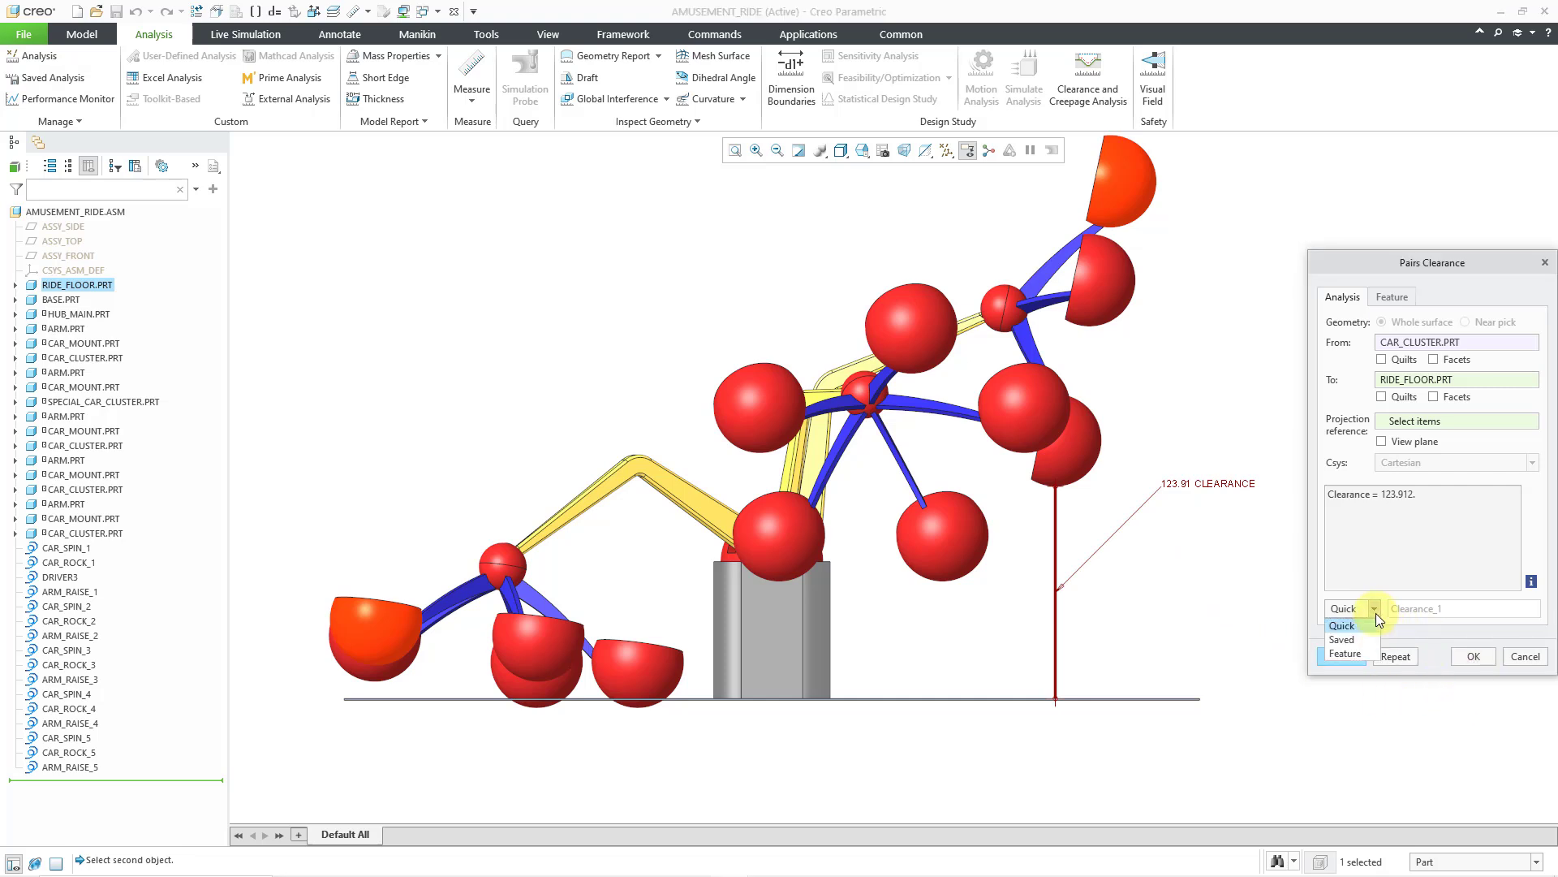
{"action": "left_click", "coordinate": [1370, 655]}
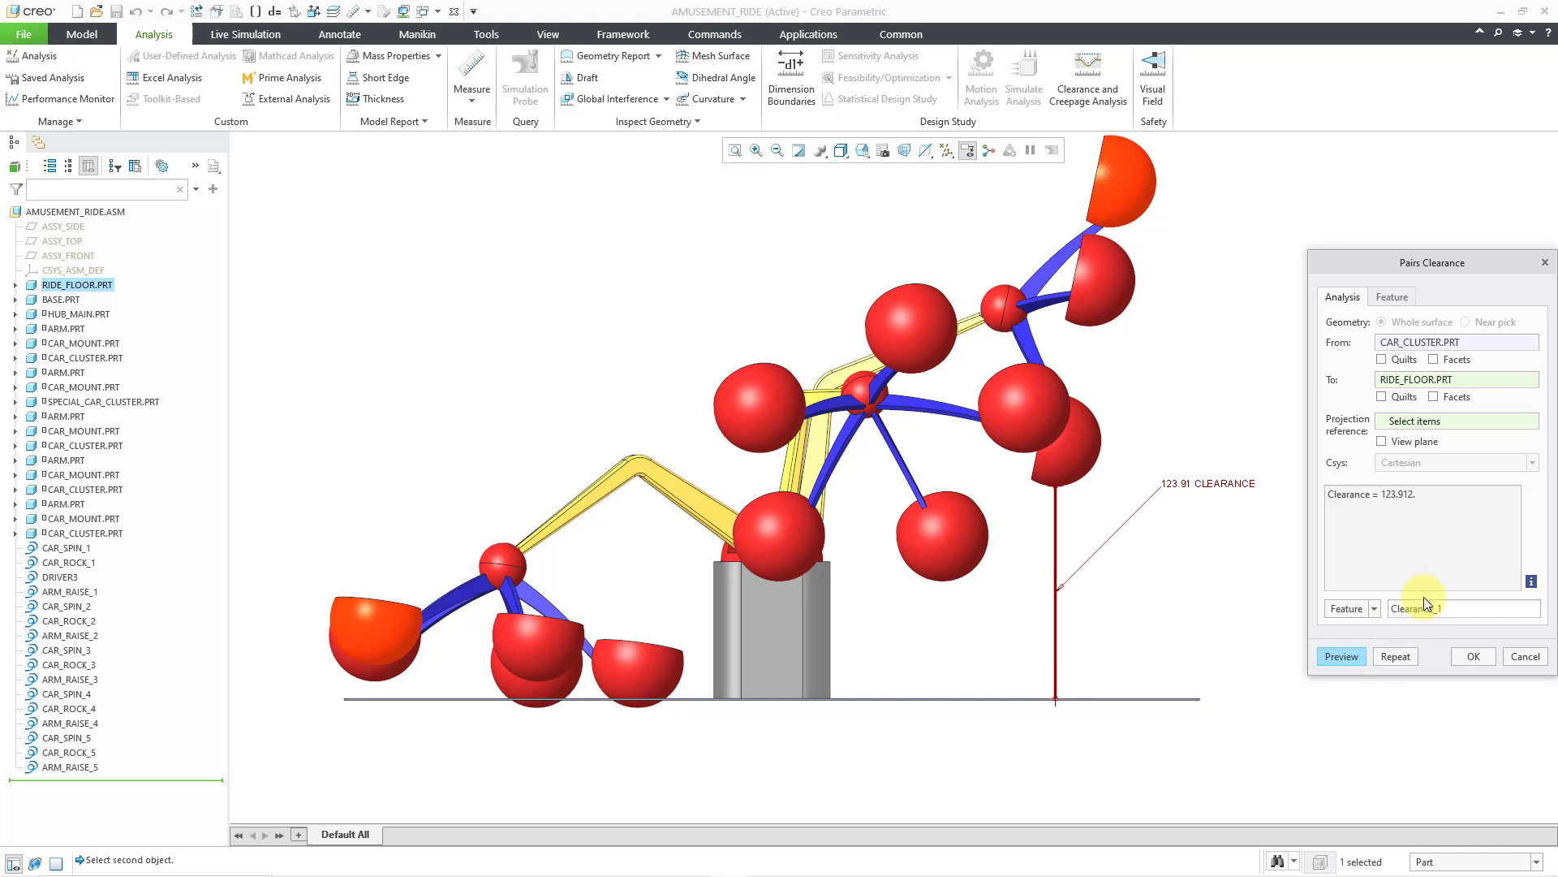
{"action": "left_click", "coordinate": [1393, 295]}
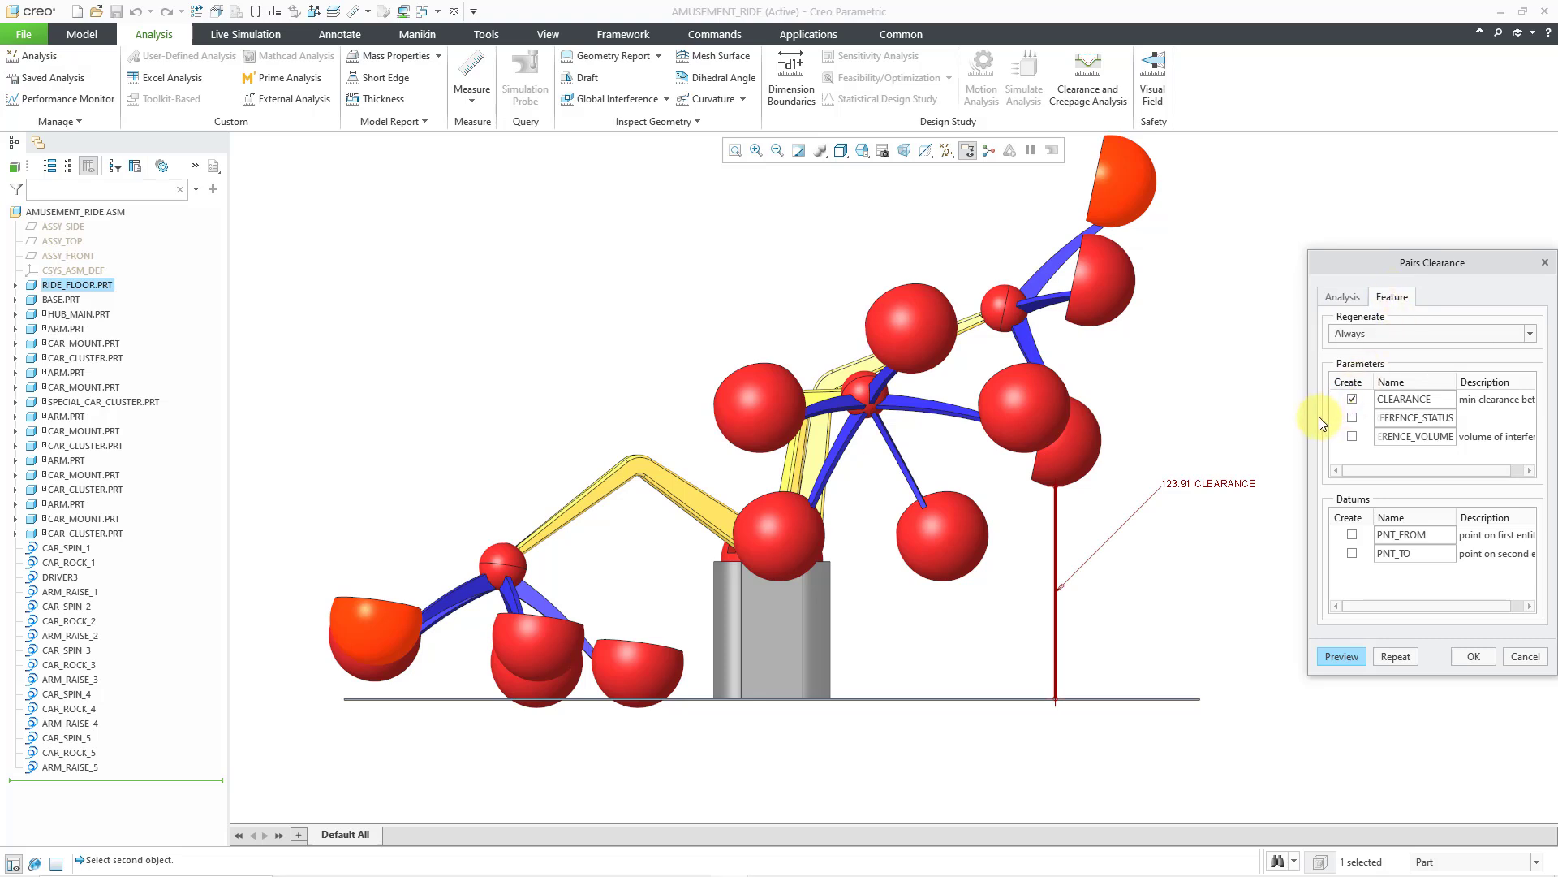
{"action": "left_click_drag", "start_coordinate": [1309, 416], "coordinate": [1212, 416]}
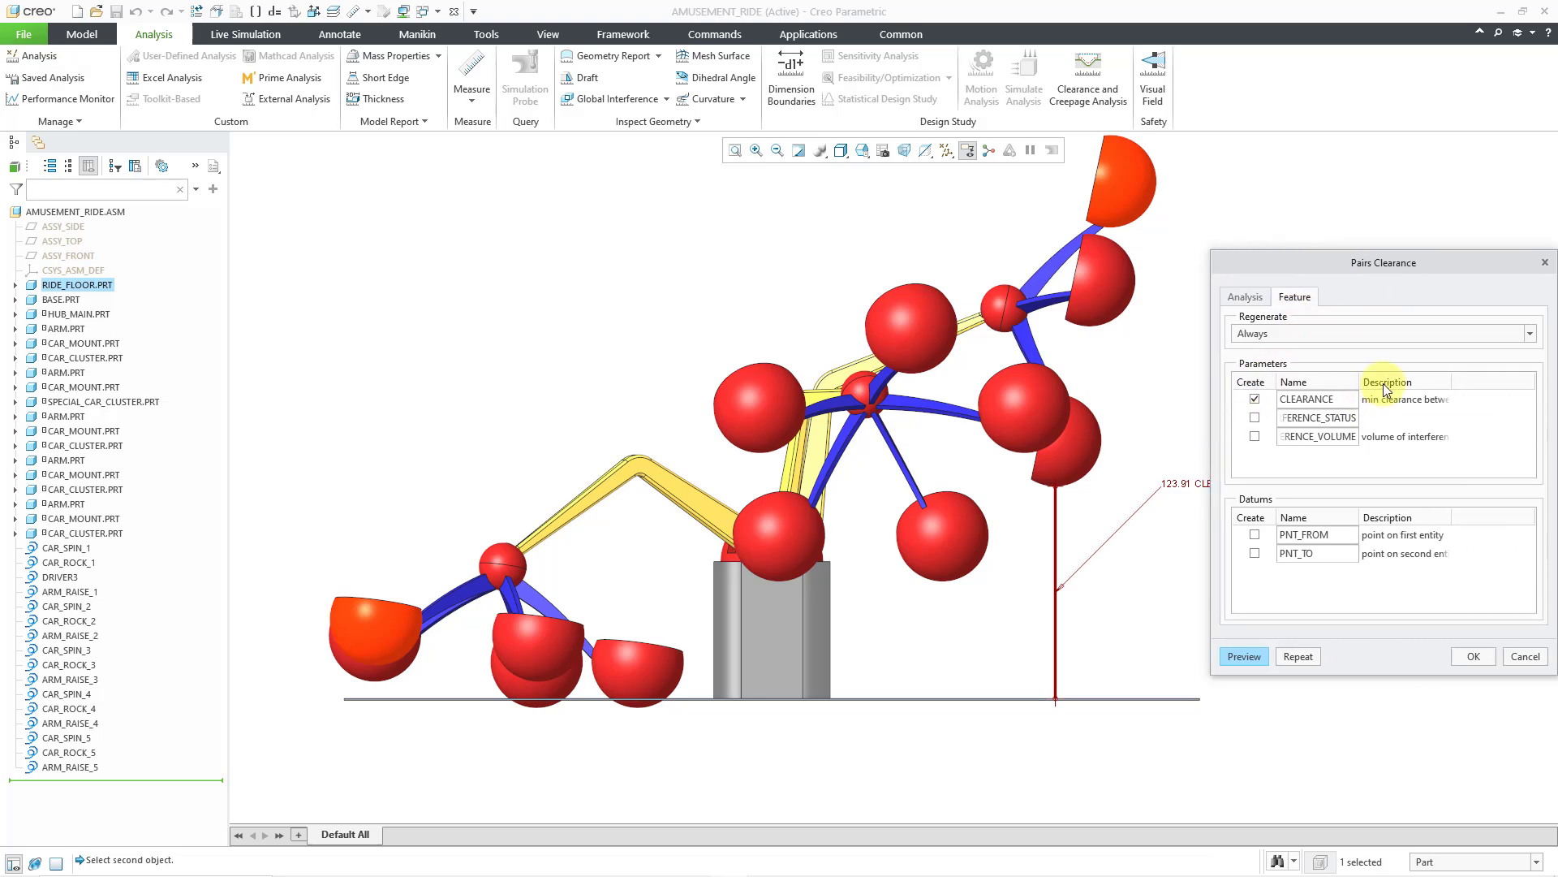
{"action": "left_click_drag", "start_coordinate": [1383, 374], "coordinate": [1416, 374]}
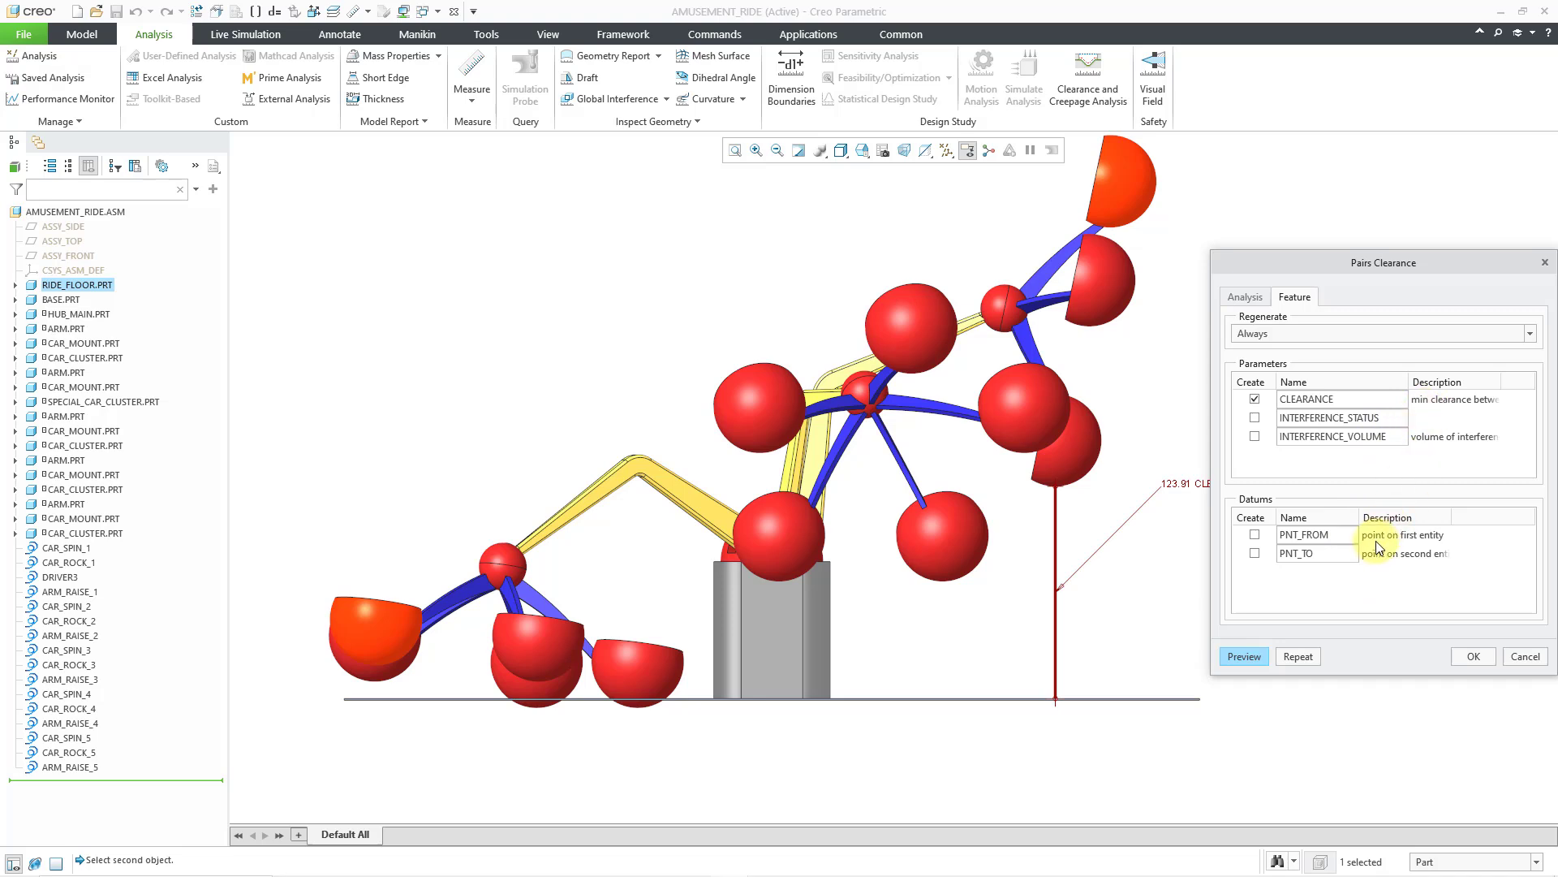
{"action": "left_click", "coordinate": [1469, 658]}
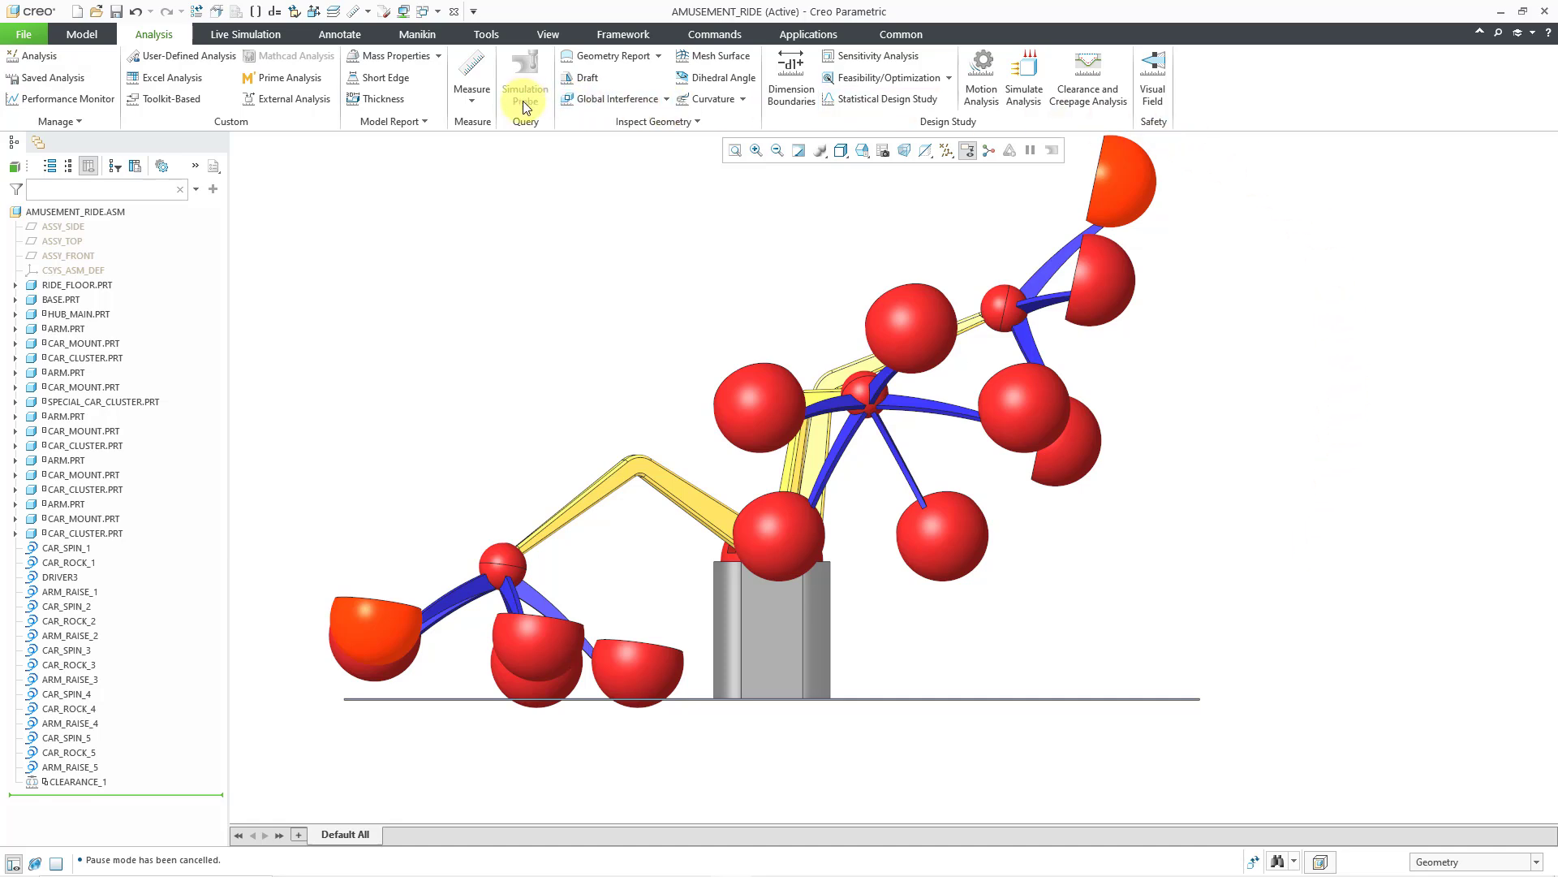
Start a new analysis feature of type Motion Analysis and name it SEPARATION
{"action": "left_click", "coordinate": [49, 61]}
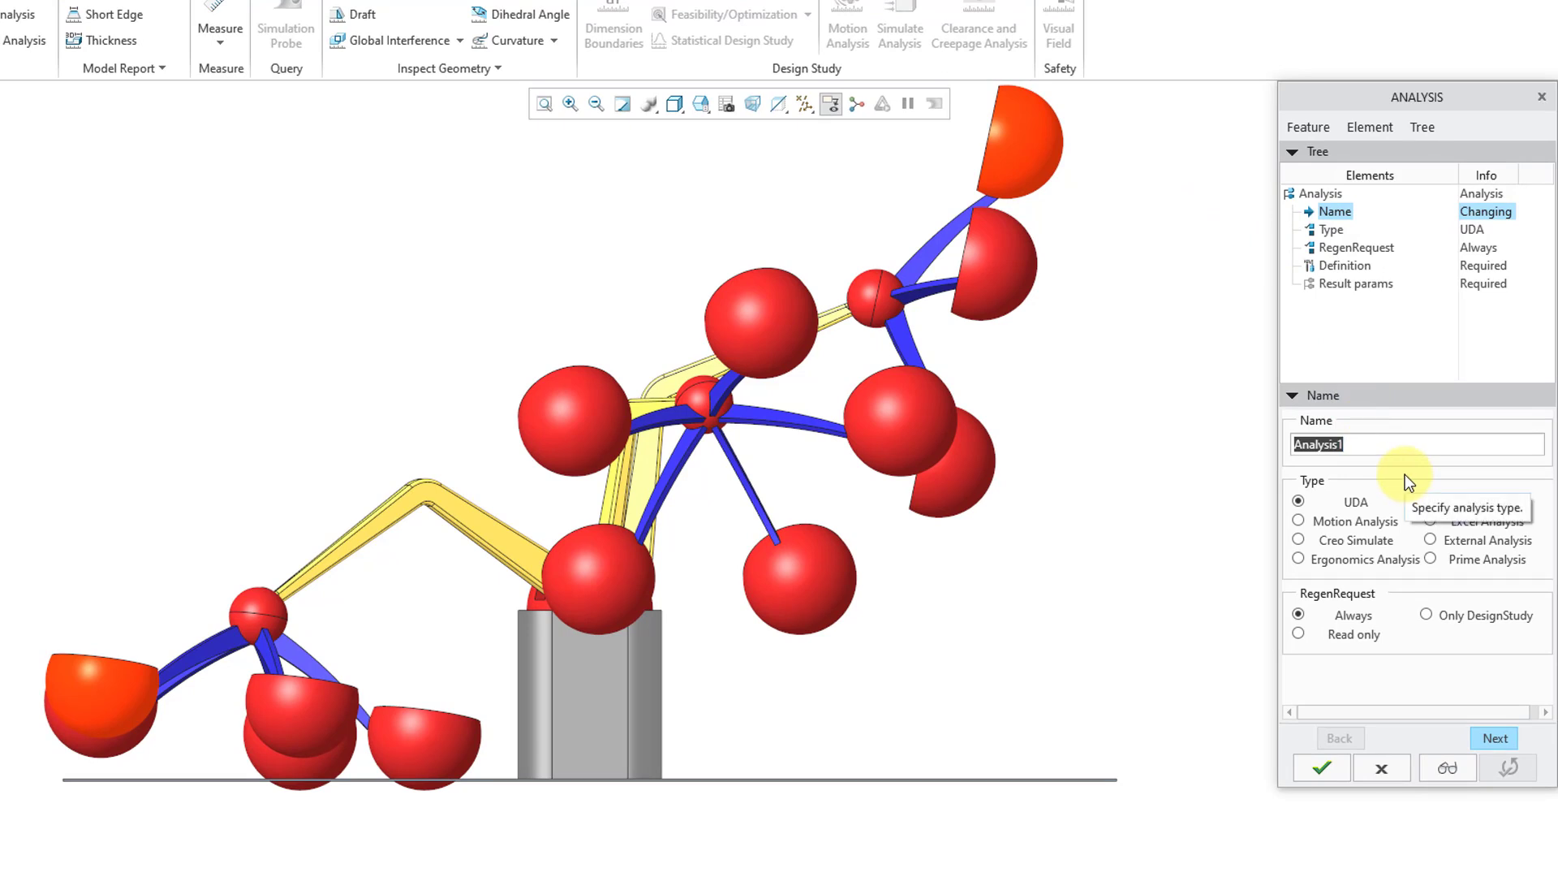
{"action": "type", "text": "SEPARATION"}
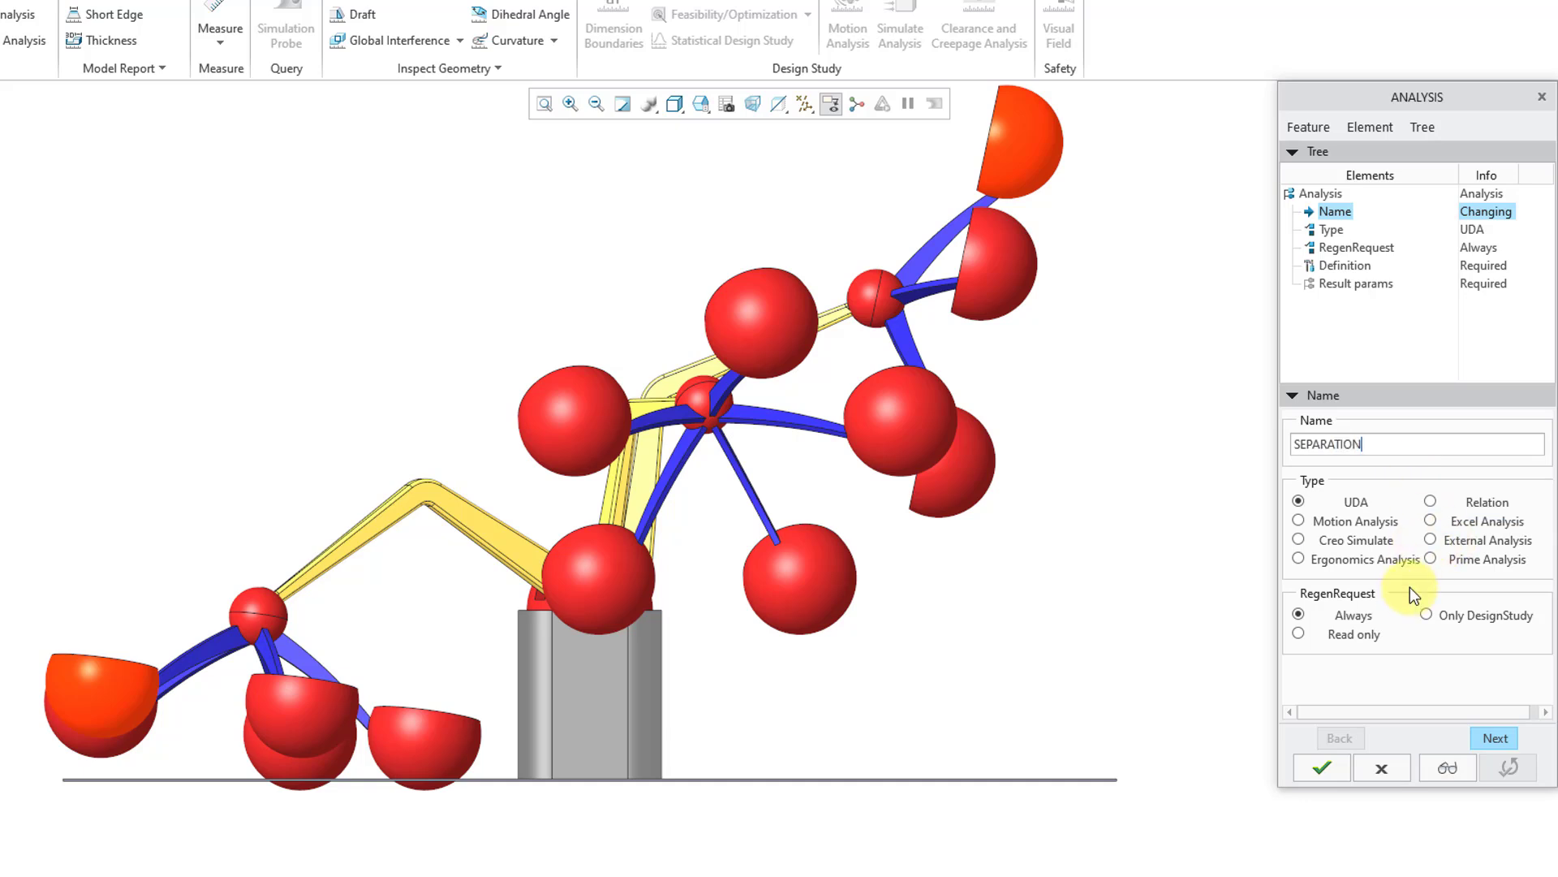
{"action": "left_click", "coordinate": [1323, 522]}
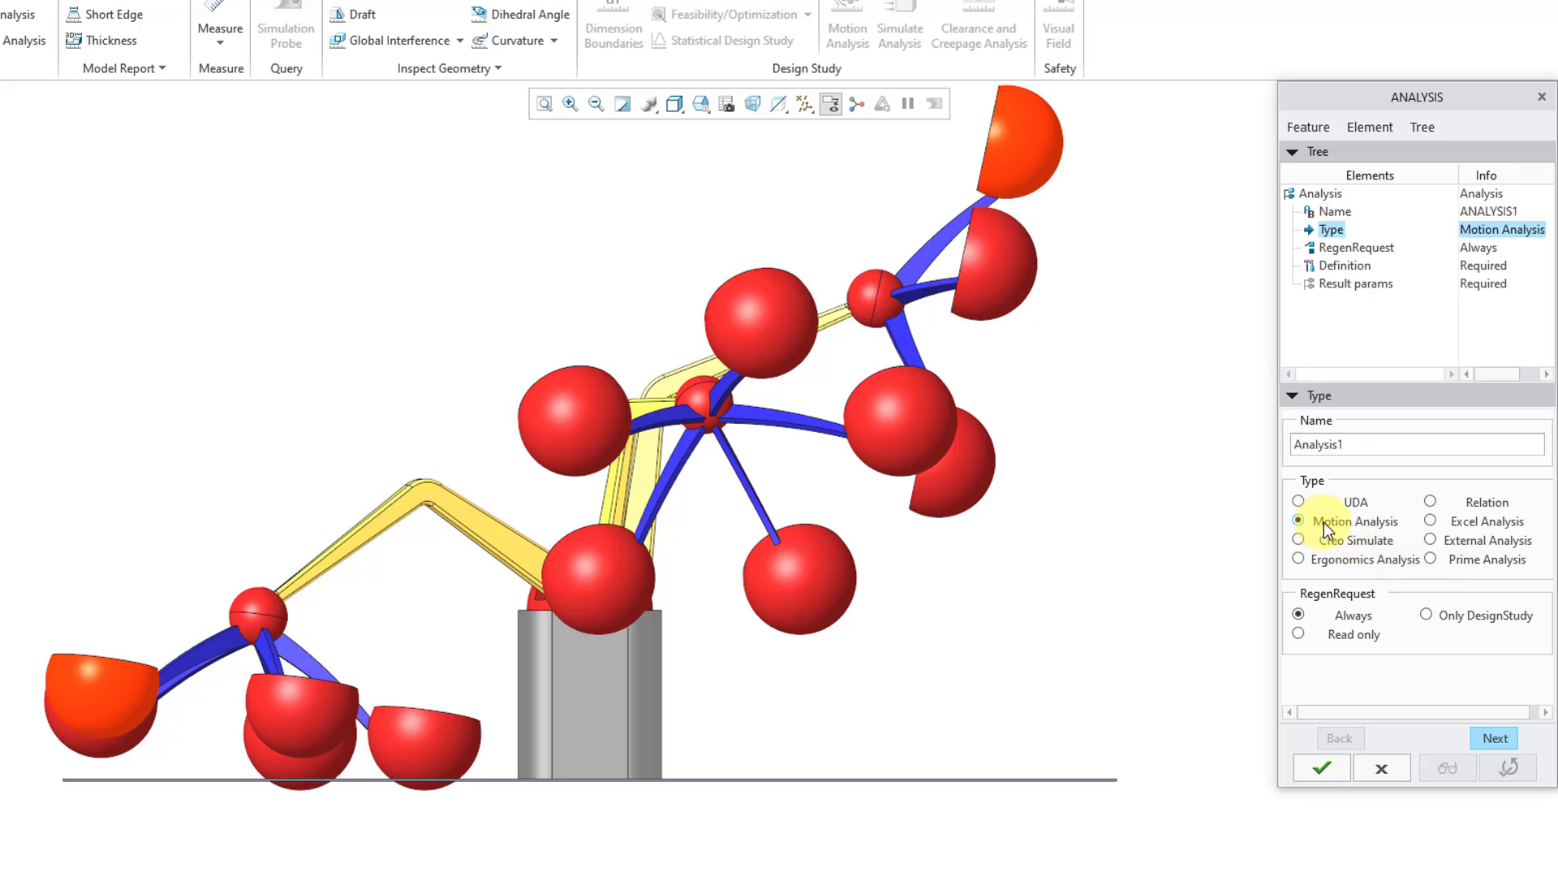
{"action": "double_click", "coordinate": [1357, 445]}
{"action": "type", "text": "SE"}
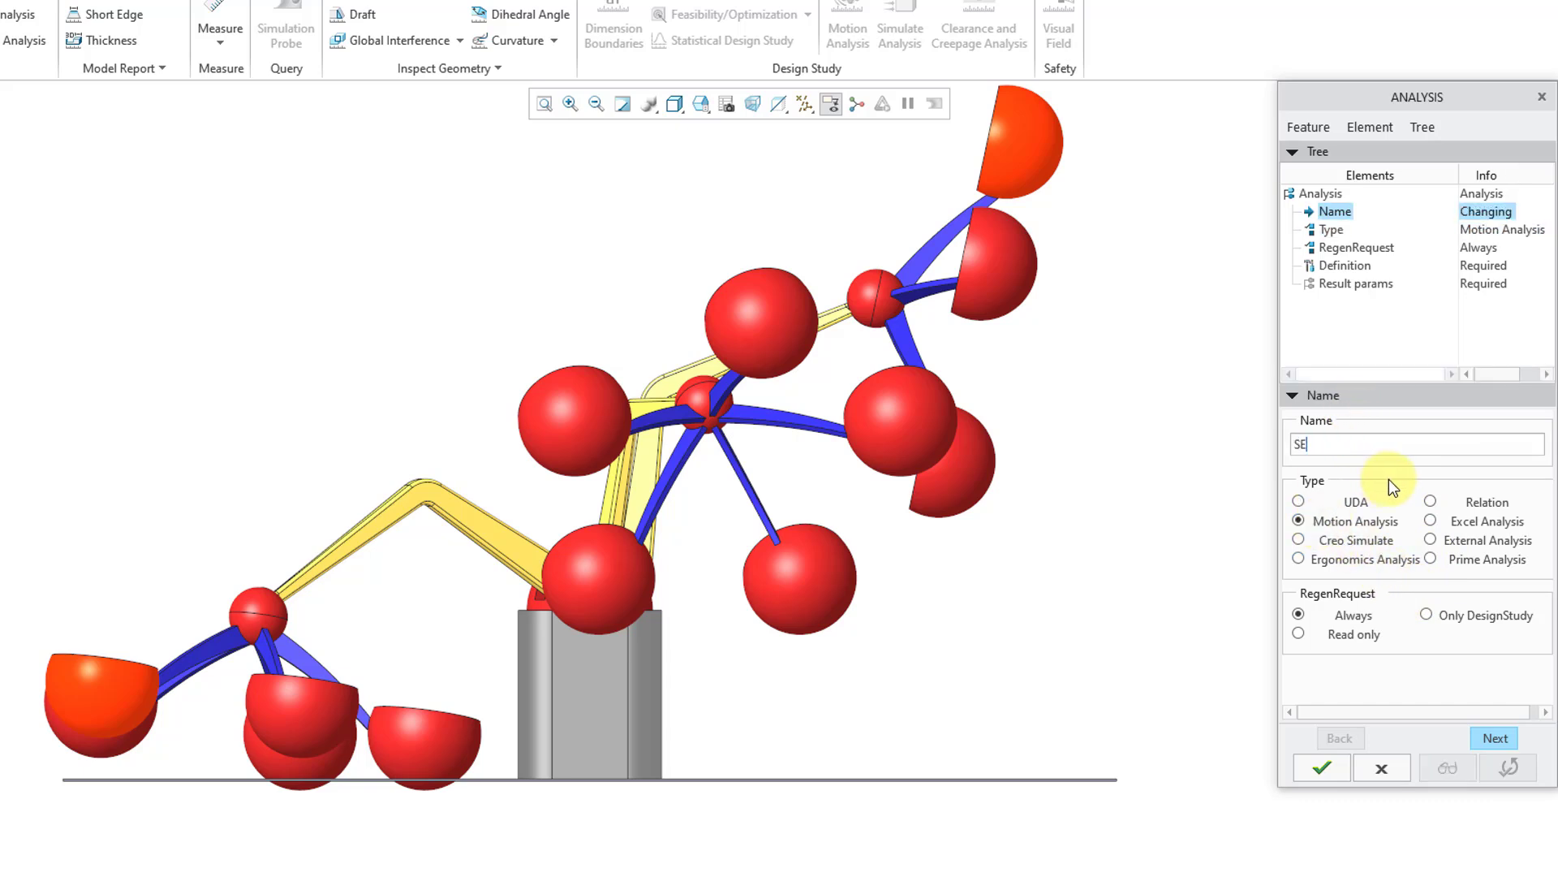
{"action": "type", "text": "PARATION"}
{"action": "key", "text": "Return"}
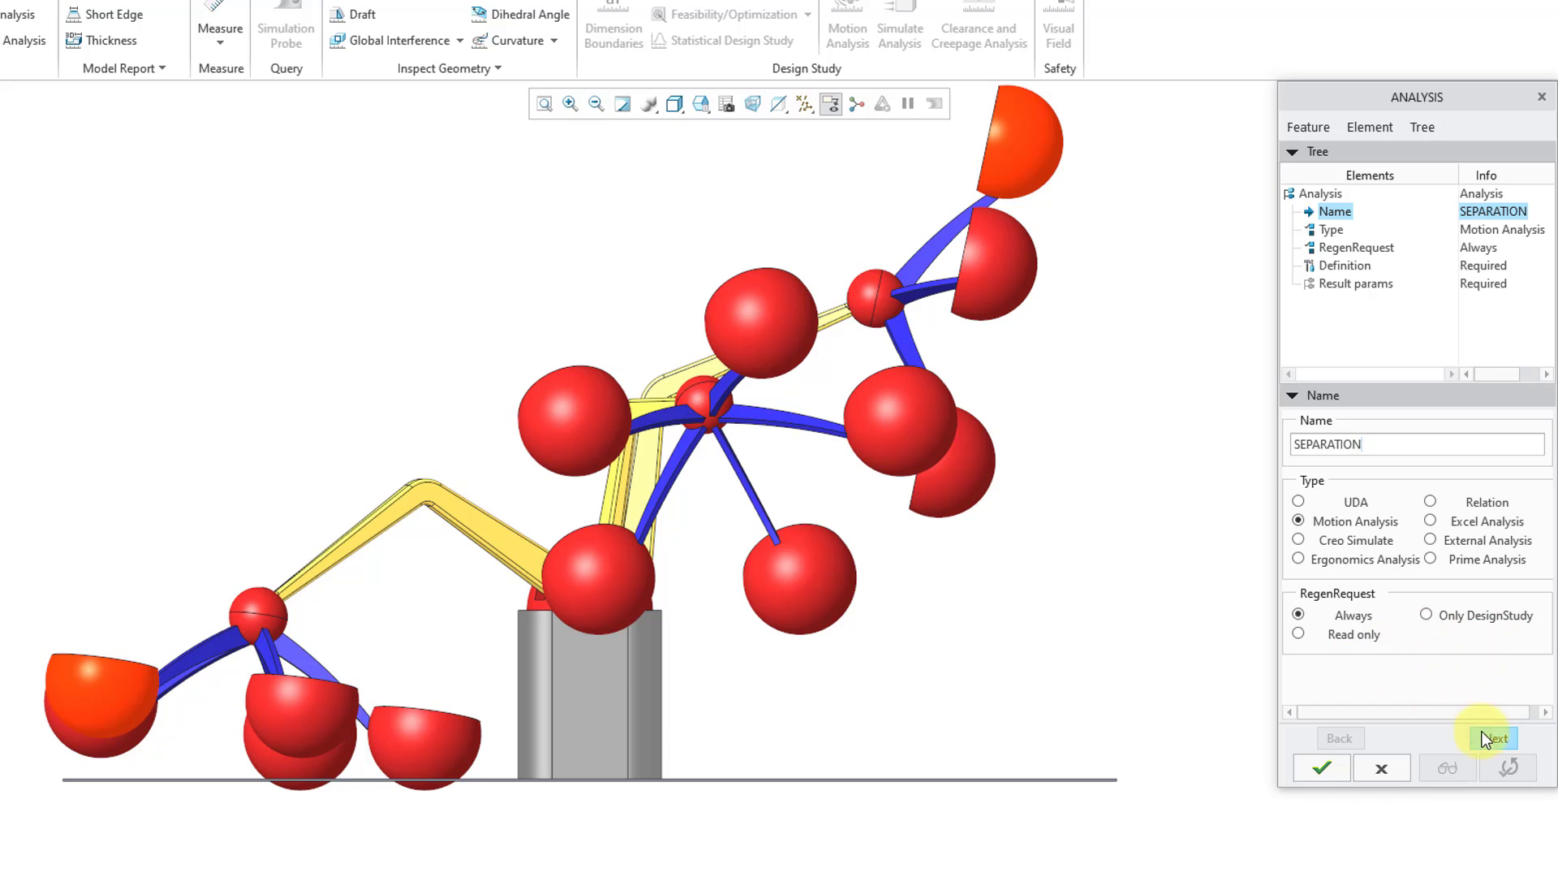
Open the definition of the SEPARATION motion analysis and keep MotionDefinition1 as its motion definition
{"action": "left_click", "coordinate": [1501, 741]}
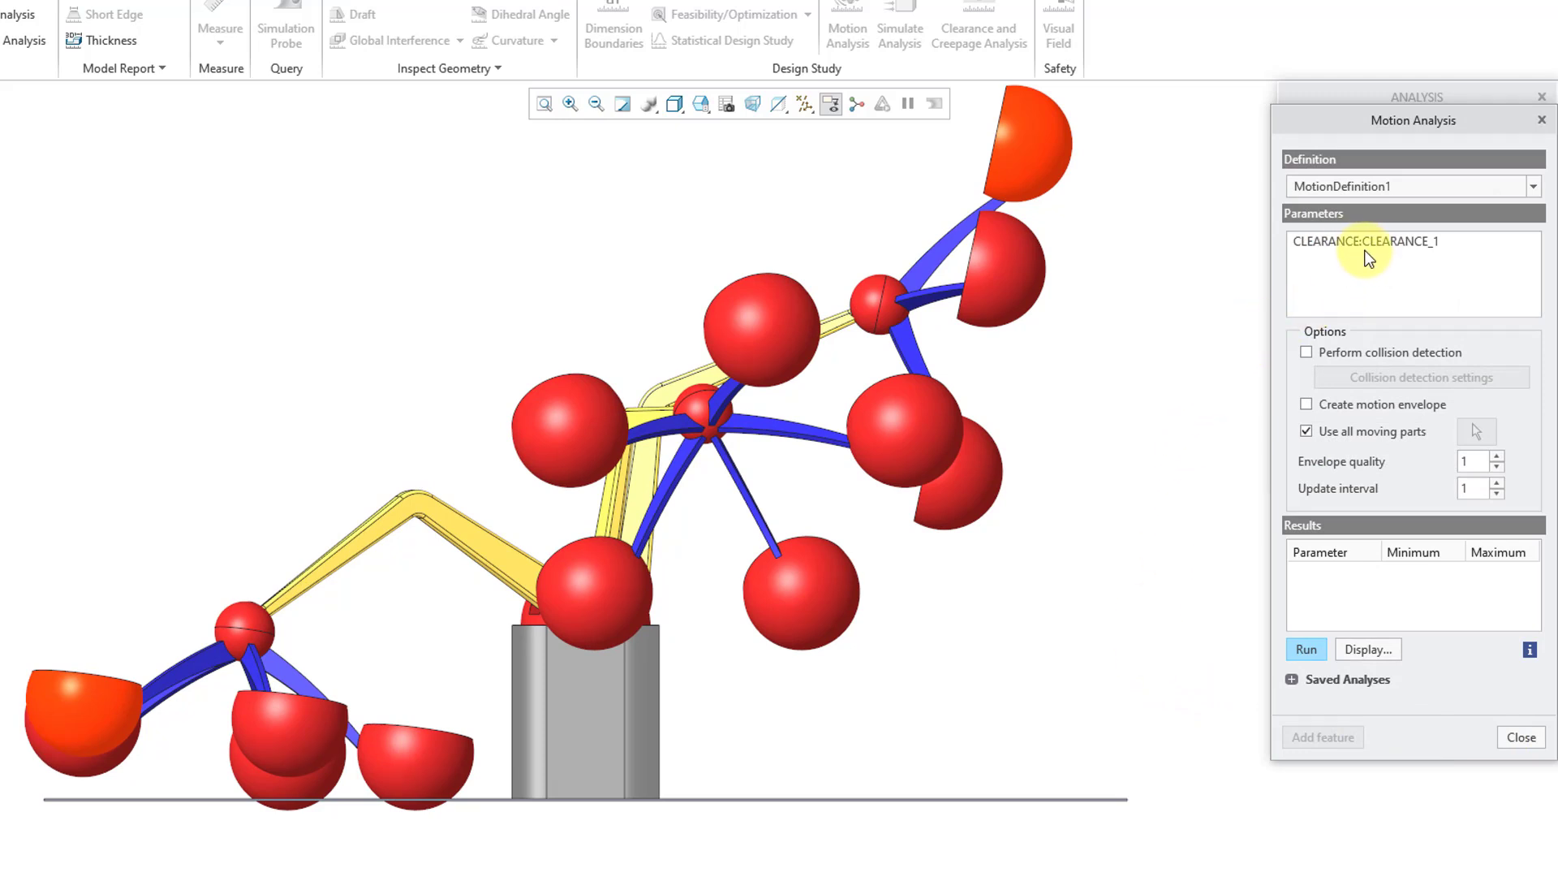
{"action": "left_click", "coordinate": [1533, 187]}
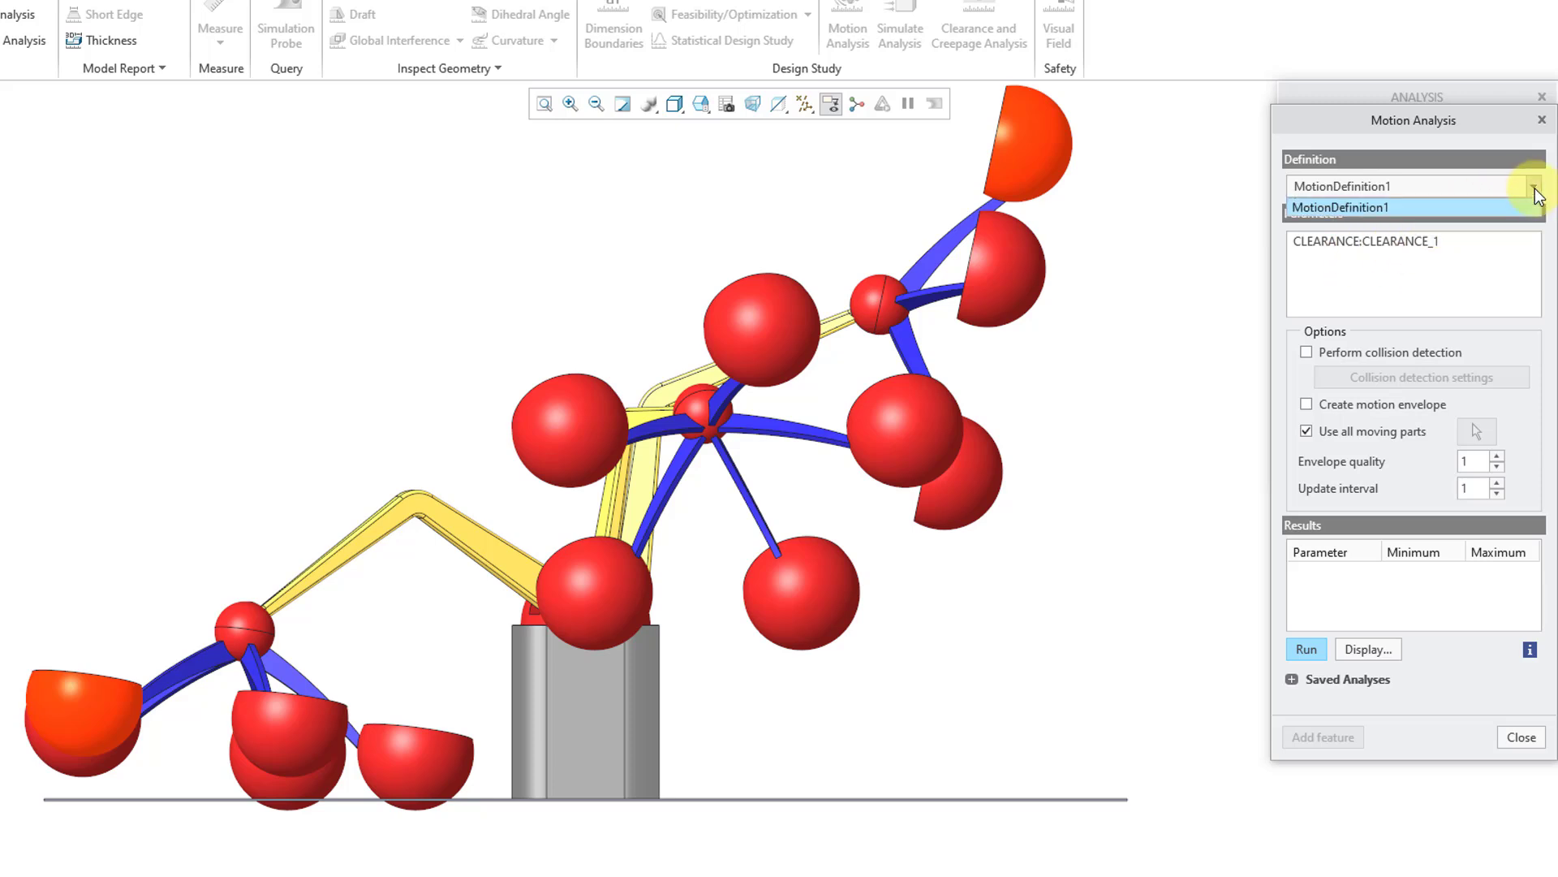
{"action": "left_click", "coordinate": [1535, 189]}
{"action": "left_click", "coordinate": [1535, 190]}
{"action": "left_click", "coordinate": [1534, 190]}
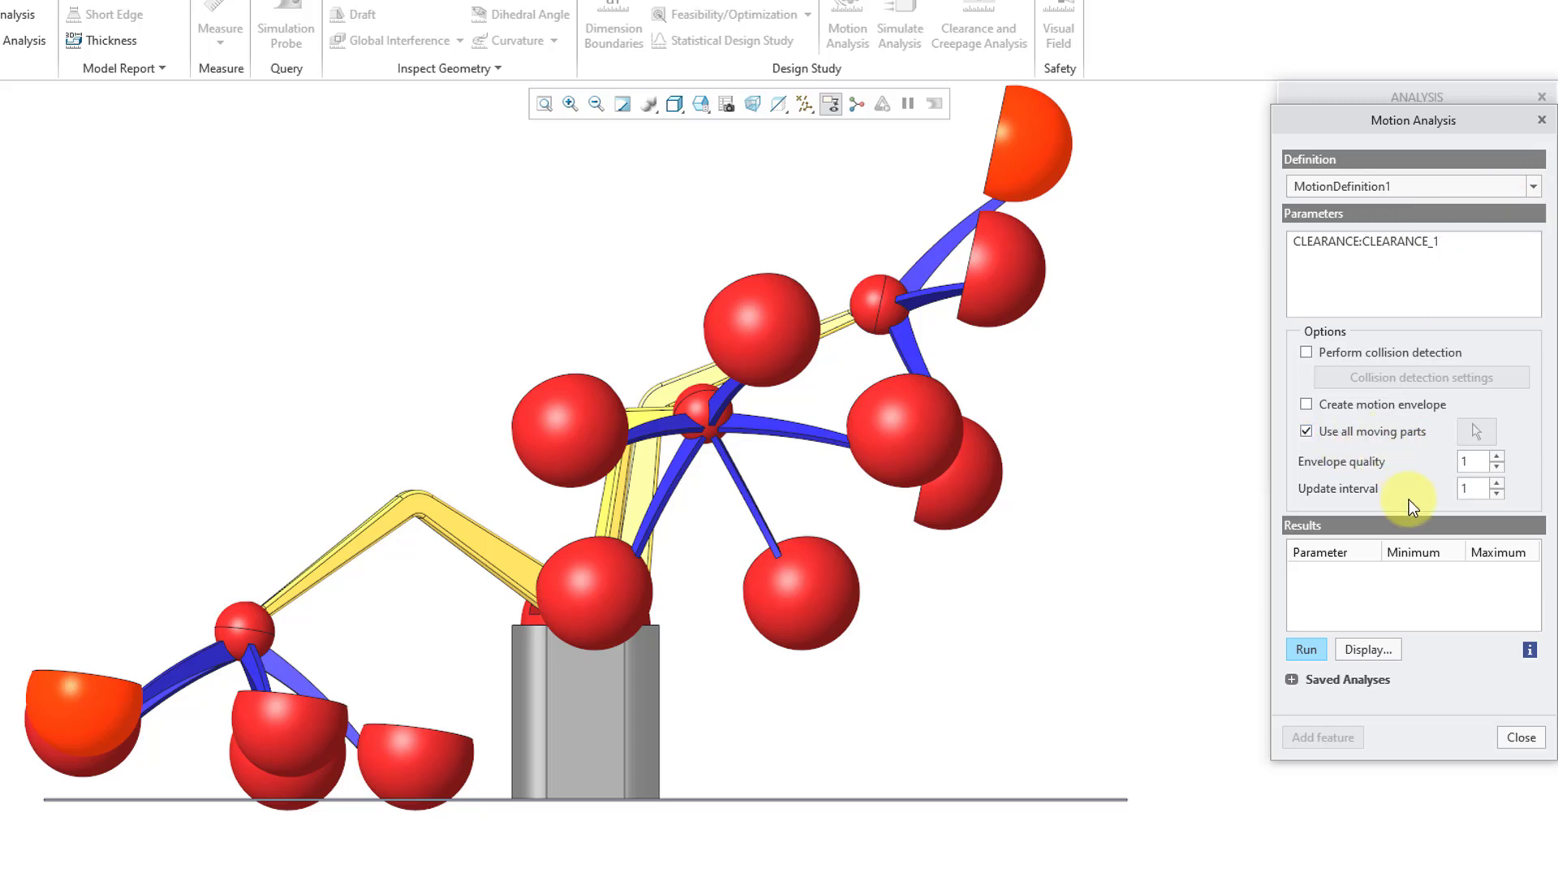
Enable partial collision detection between the upper CAR_CLUSTER.PRT and RIDE_FLOOR.PRT, with interfering volumes highlighted
{"action": "left_click", "coordinate": [1307, 353]}
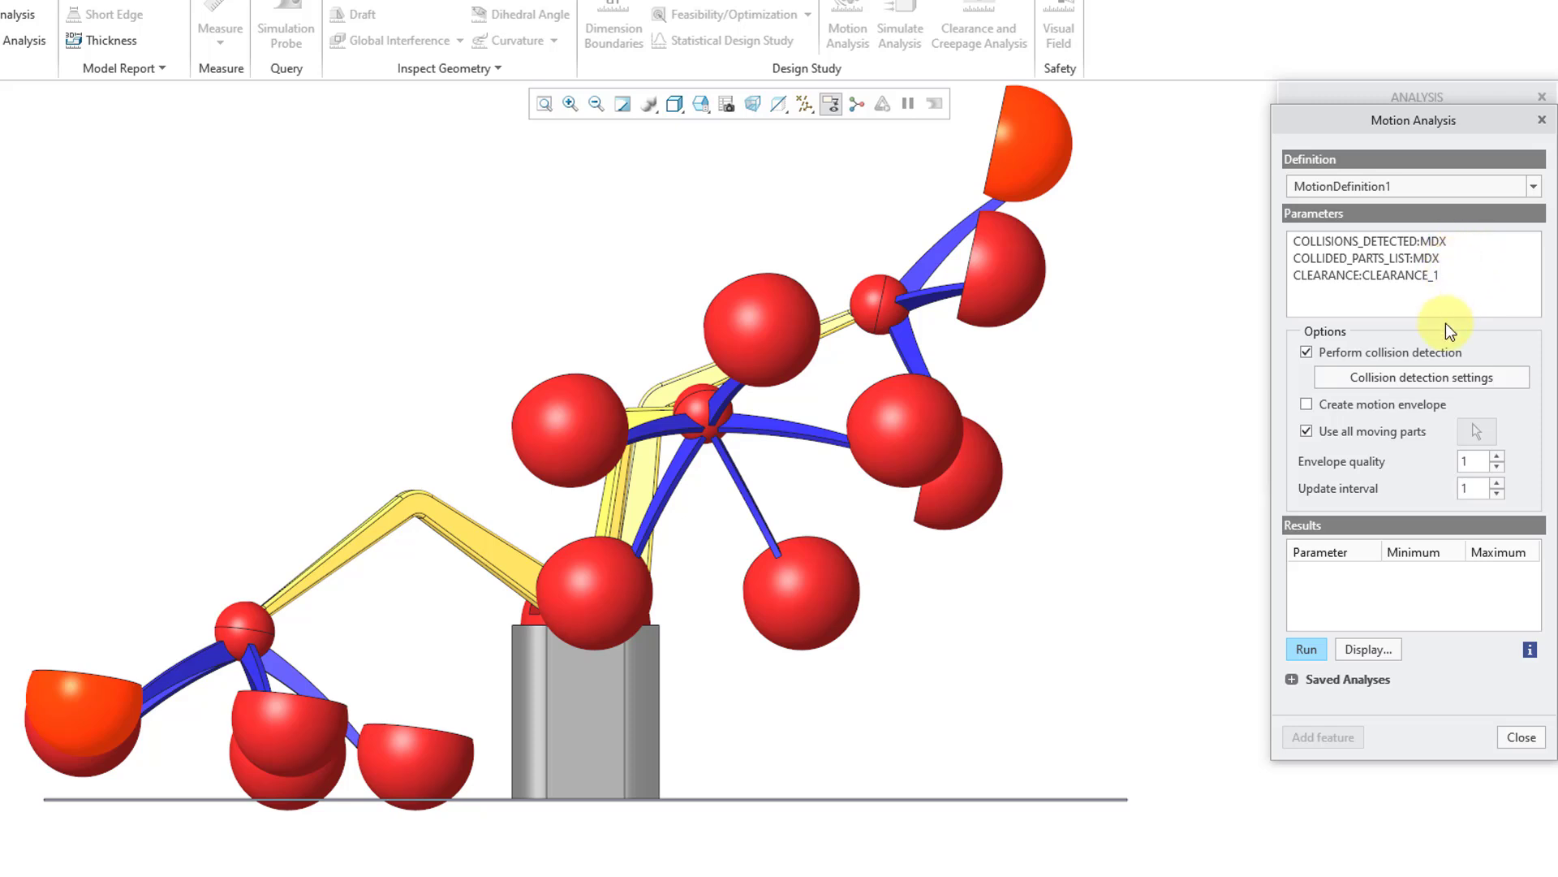
{"action": "left_click", "coordinate": [1429, 377]}
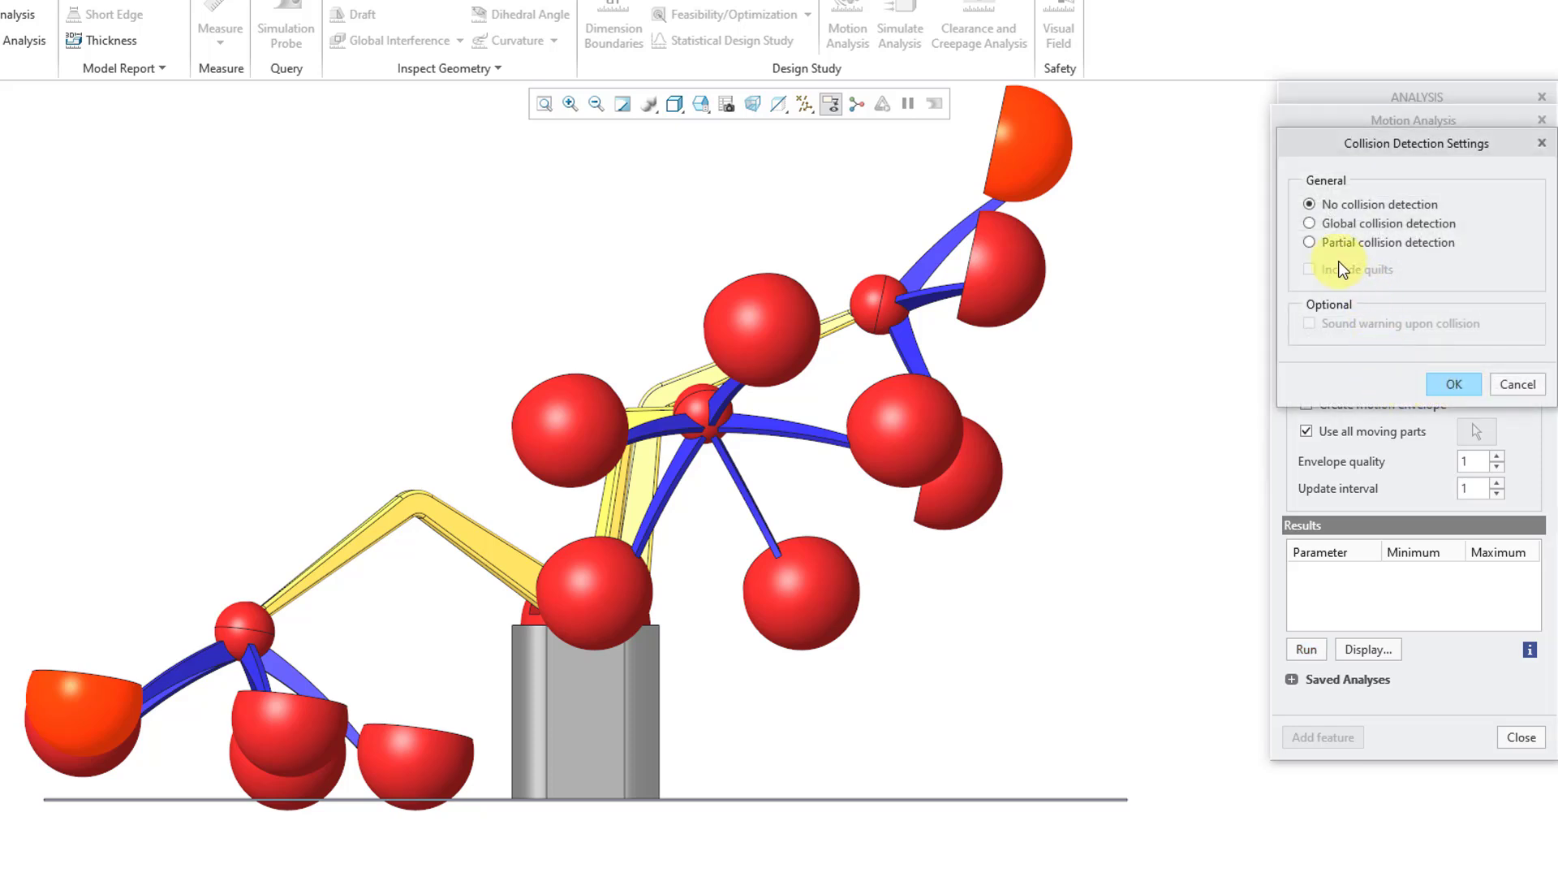
{"action": "left_click", "coordinate": [1310, 243]}
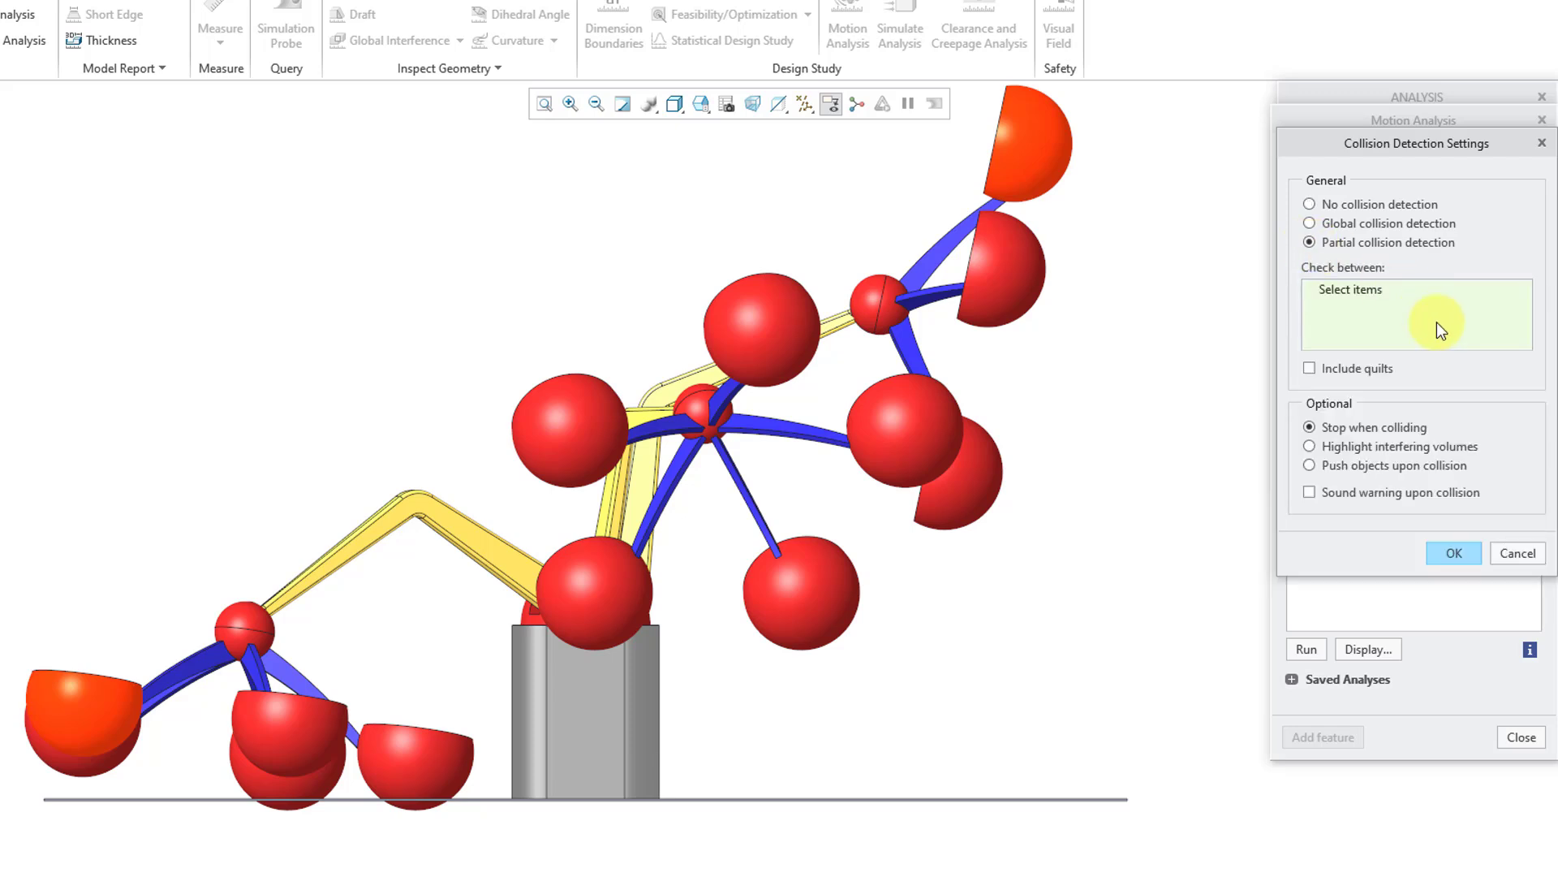
{"action": "left_click", "coordinate": [1058, 148]}
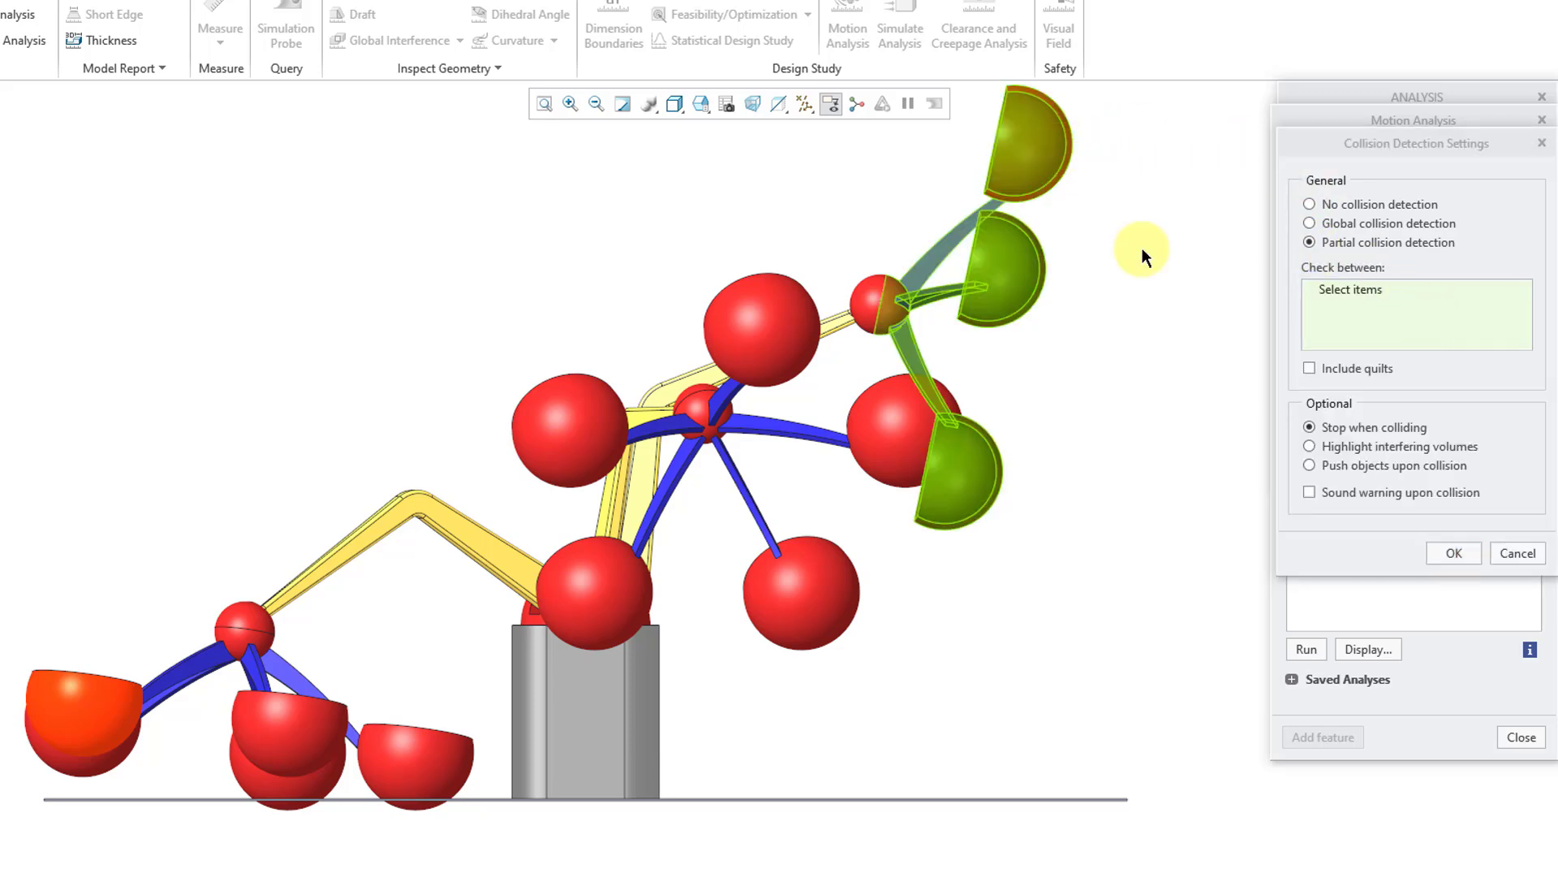
{"action": "left_click", "coordinate": [1060, 800]}
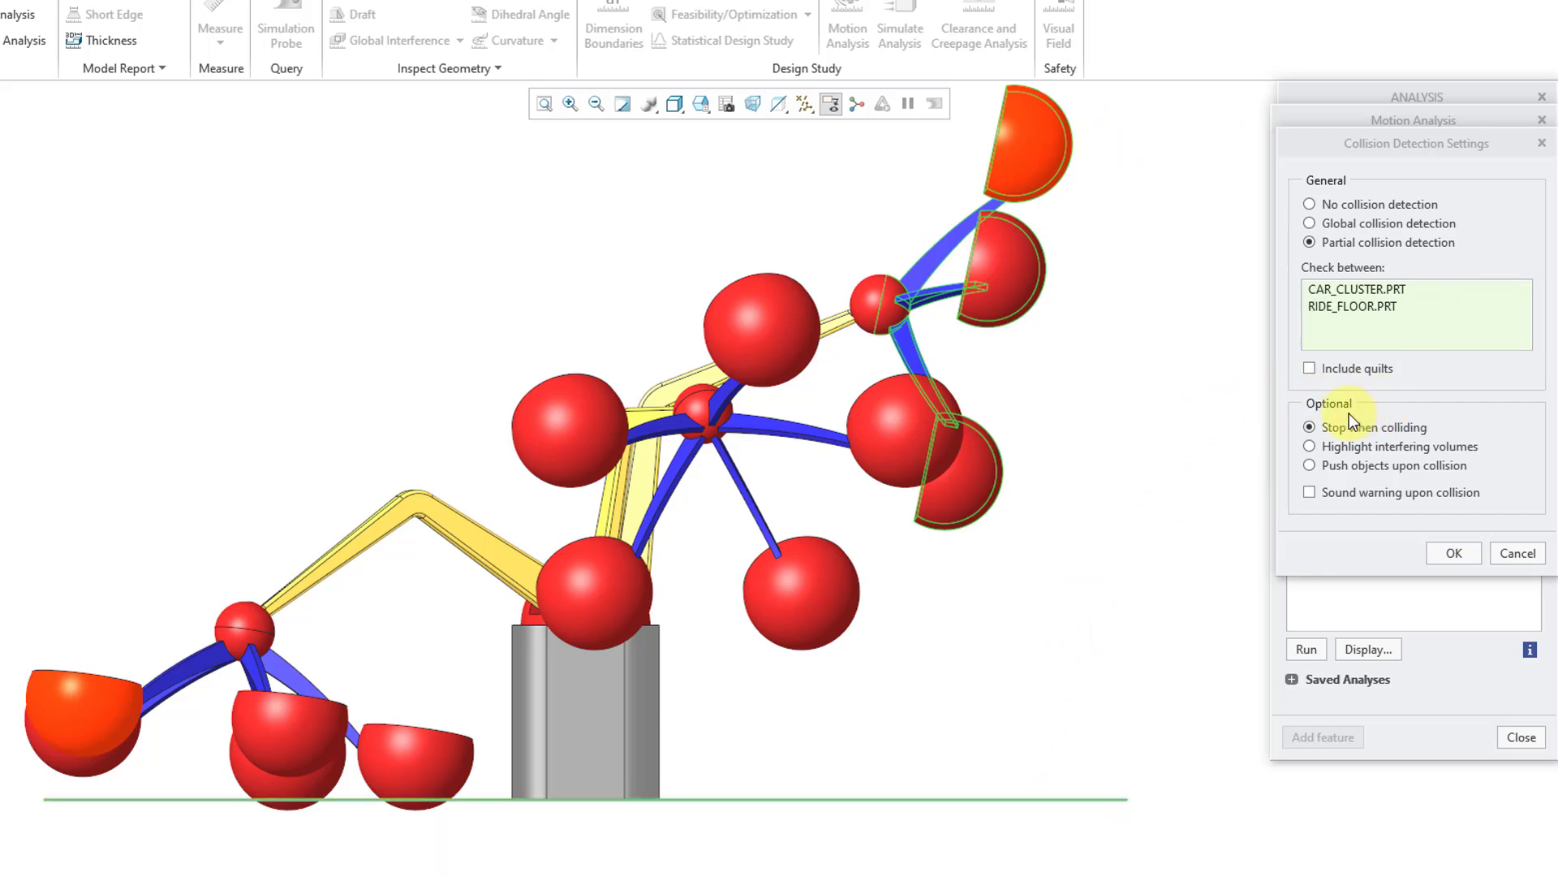
{"action": "left_click", "coordinate": [1341, 448]}
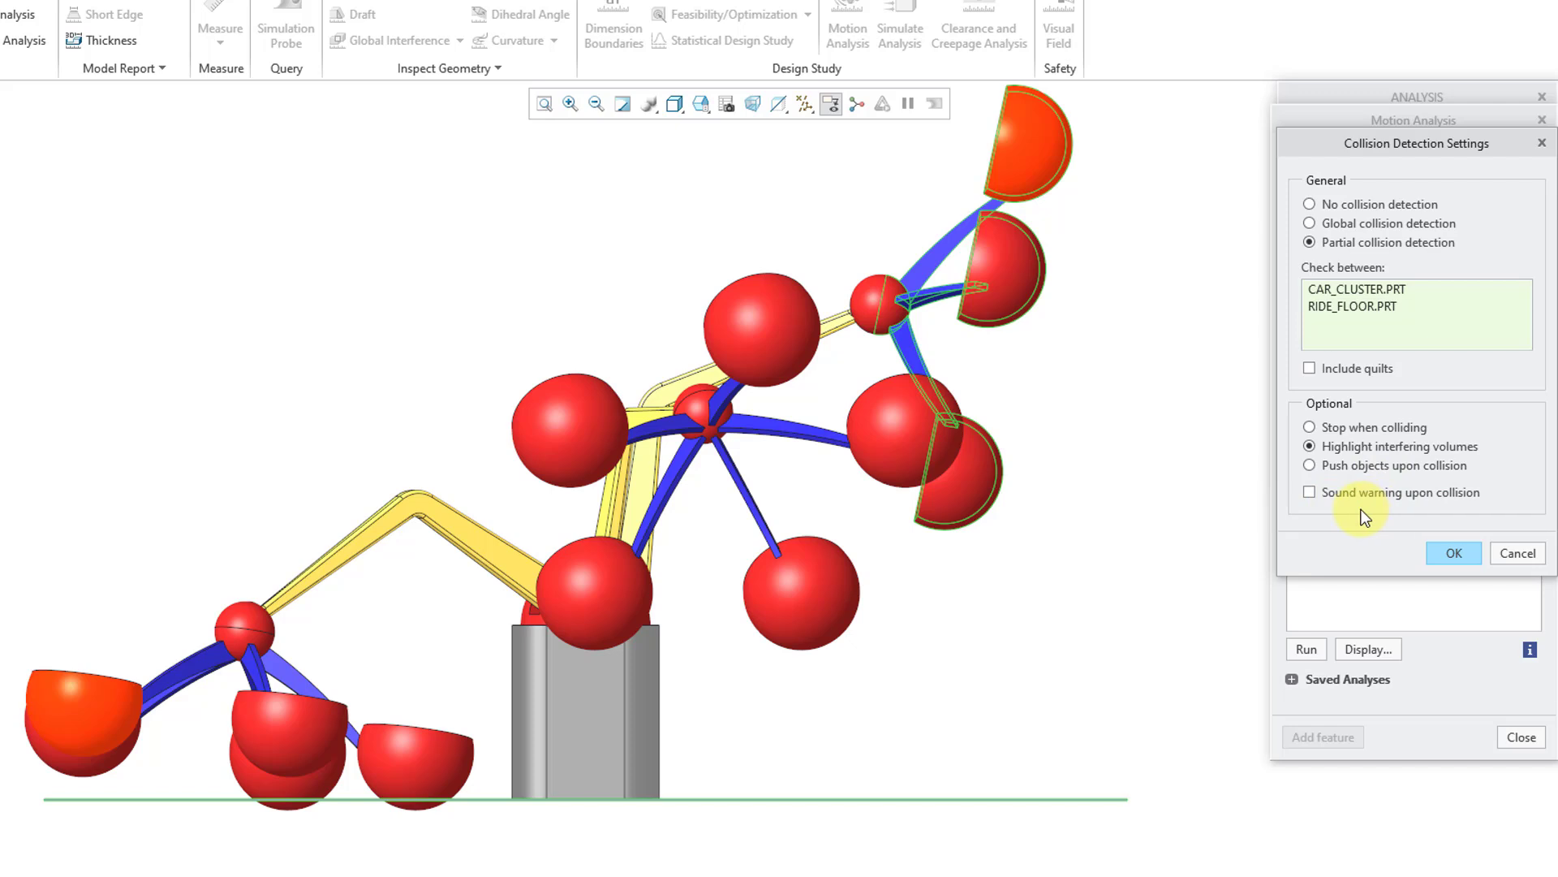
{"action": "left_click", "coordinate": [1448, 547]}
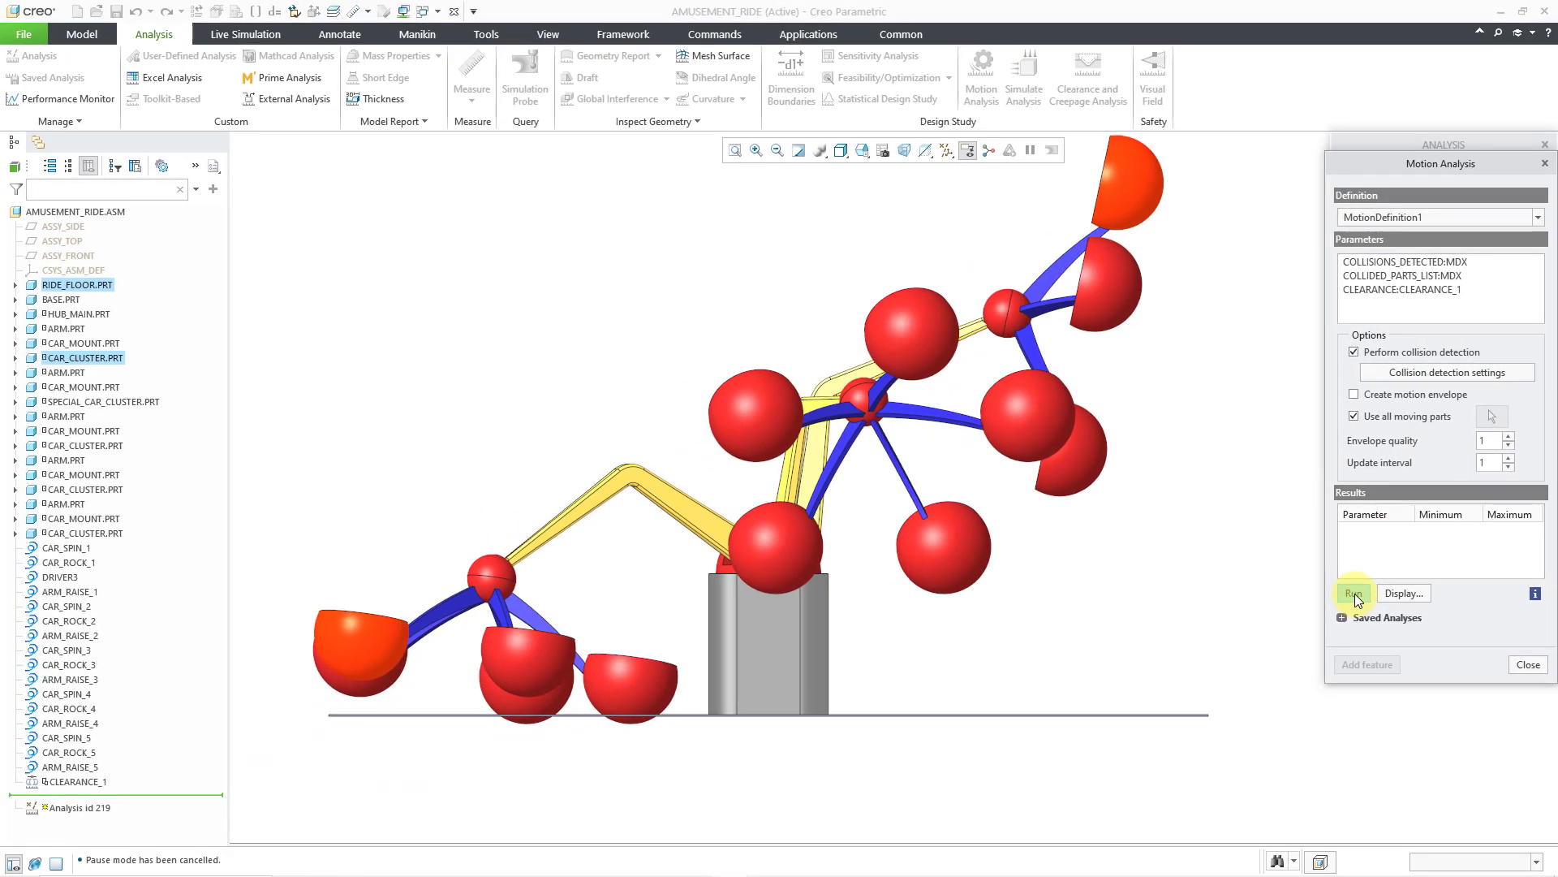
Run the motion analysis for the CLEARANCE:CLEARANCE_1 parameter, then close its graph and the analysis definition
{"action": "left_click", "coordinate": [1353, 594]}
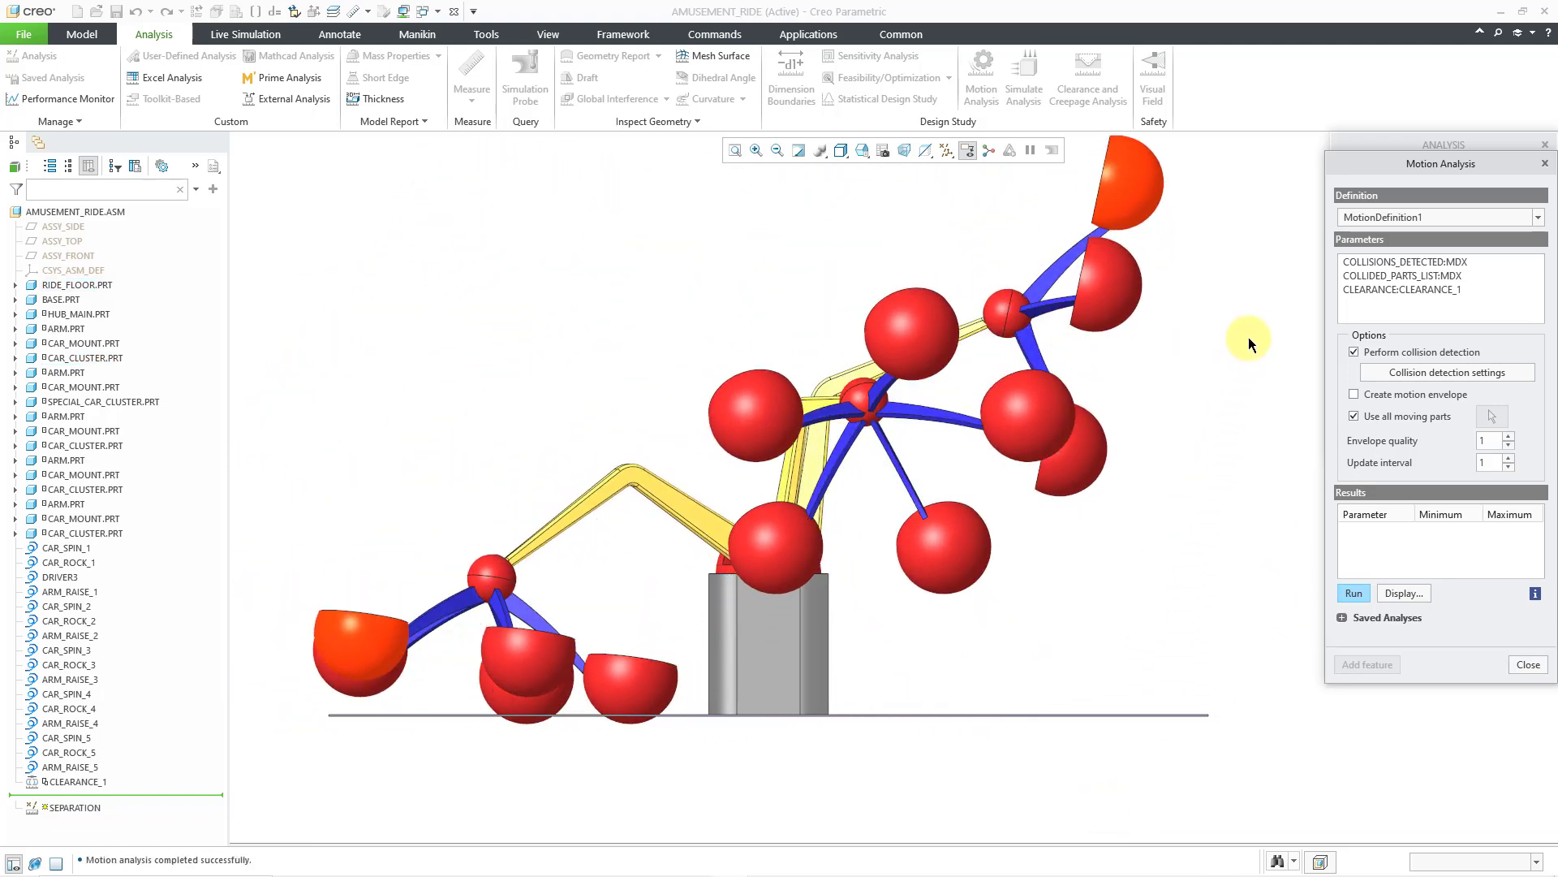
{"action": "left_click", "coordinate": [1370, 291]}
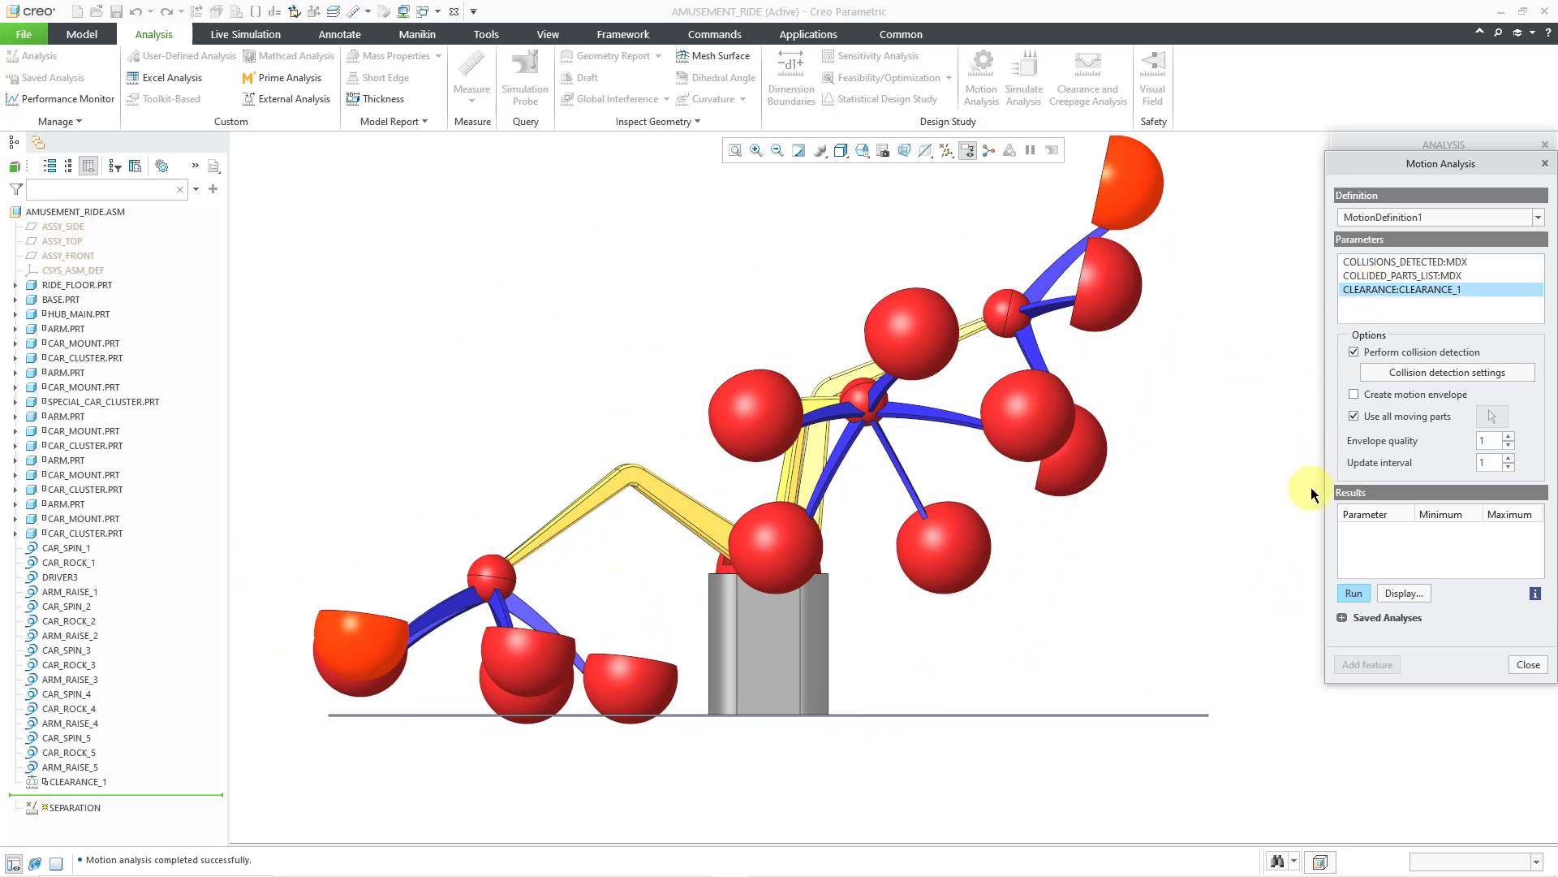
{"action": "left_click", "coordinate": [1354, 593]}
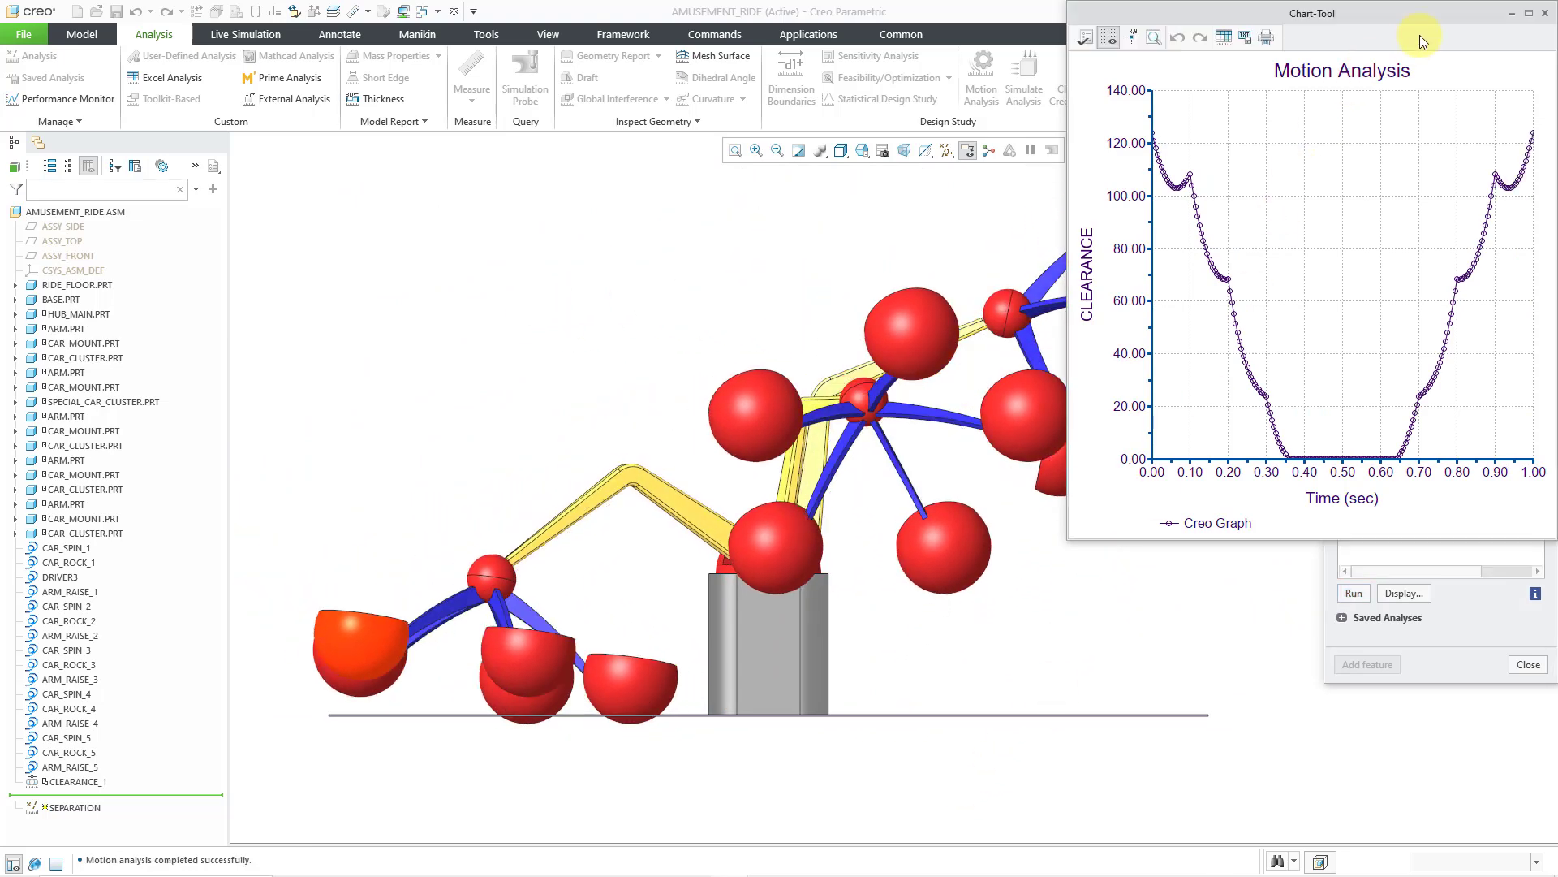
{"action": "left_click", "coordinate": [1545, 13]}
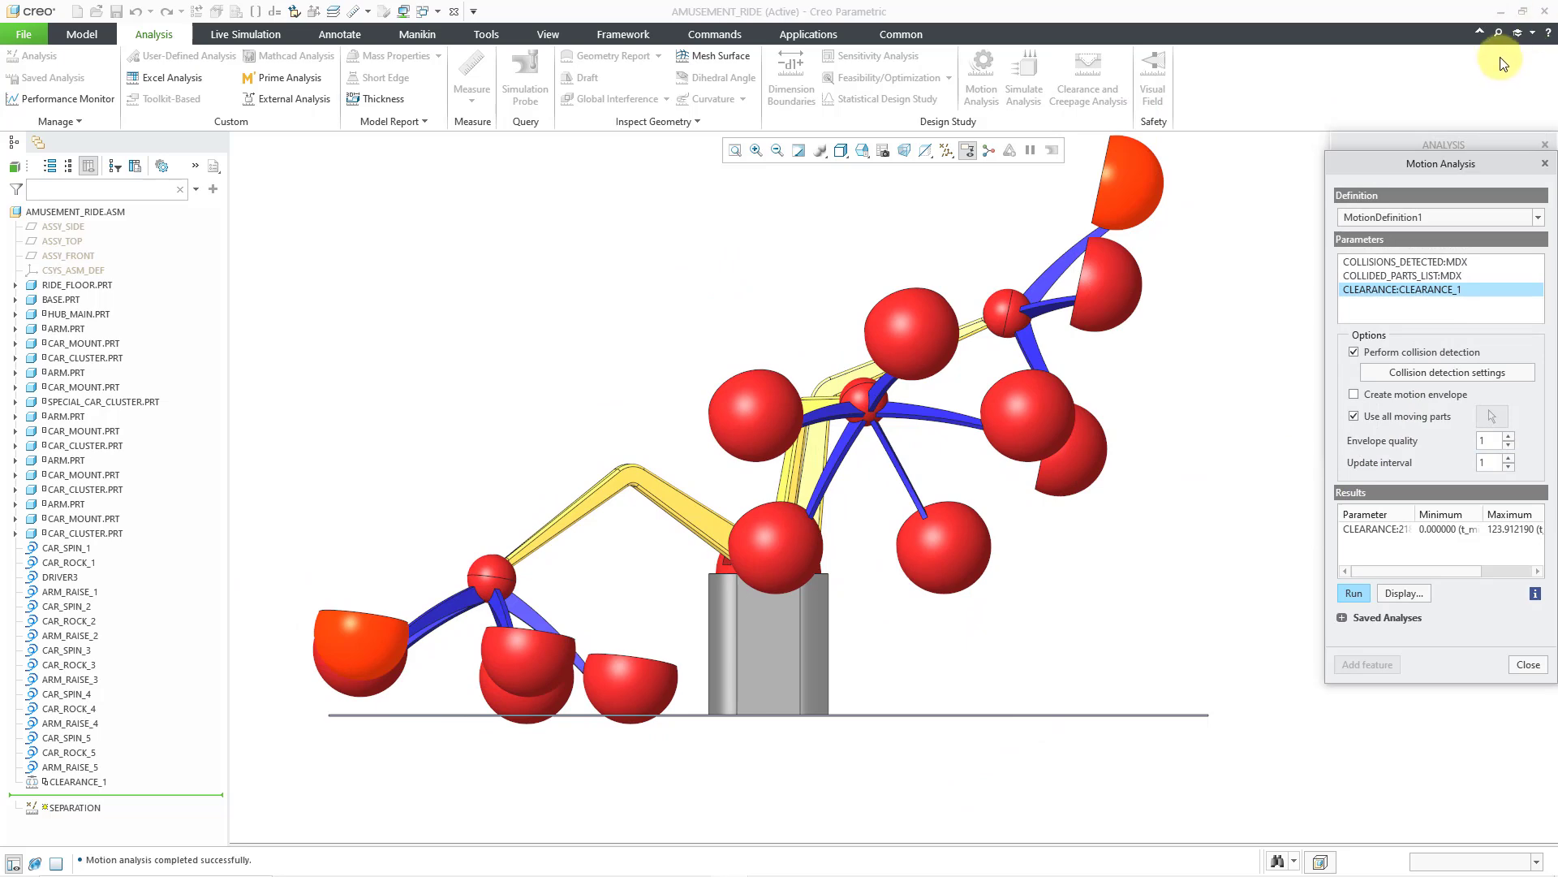
{"action": "left_click", "coordinate": [1529, 666]}
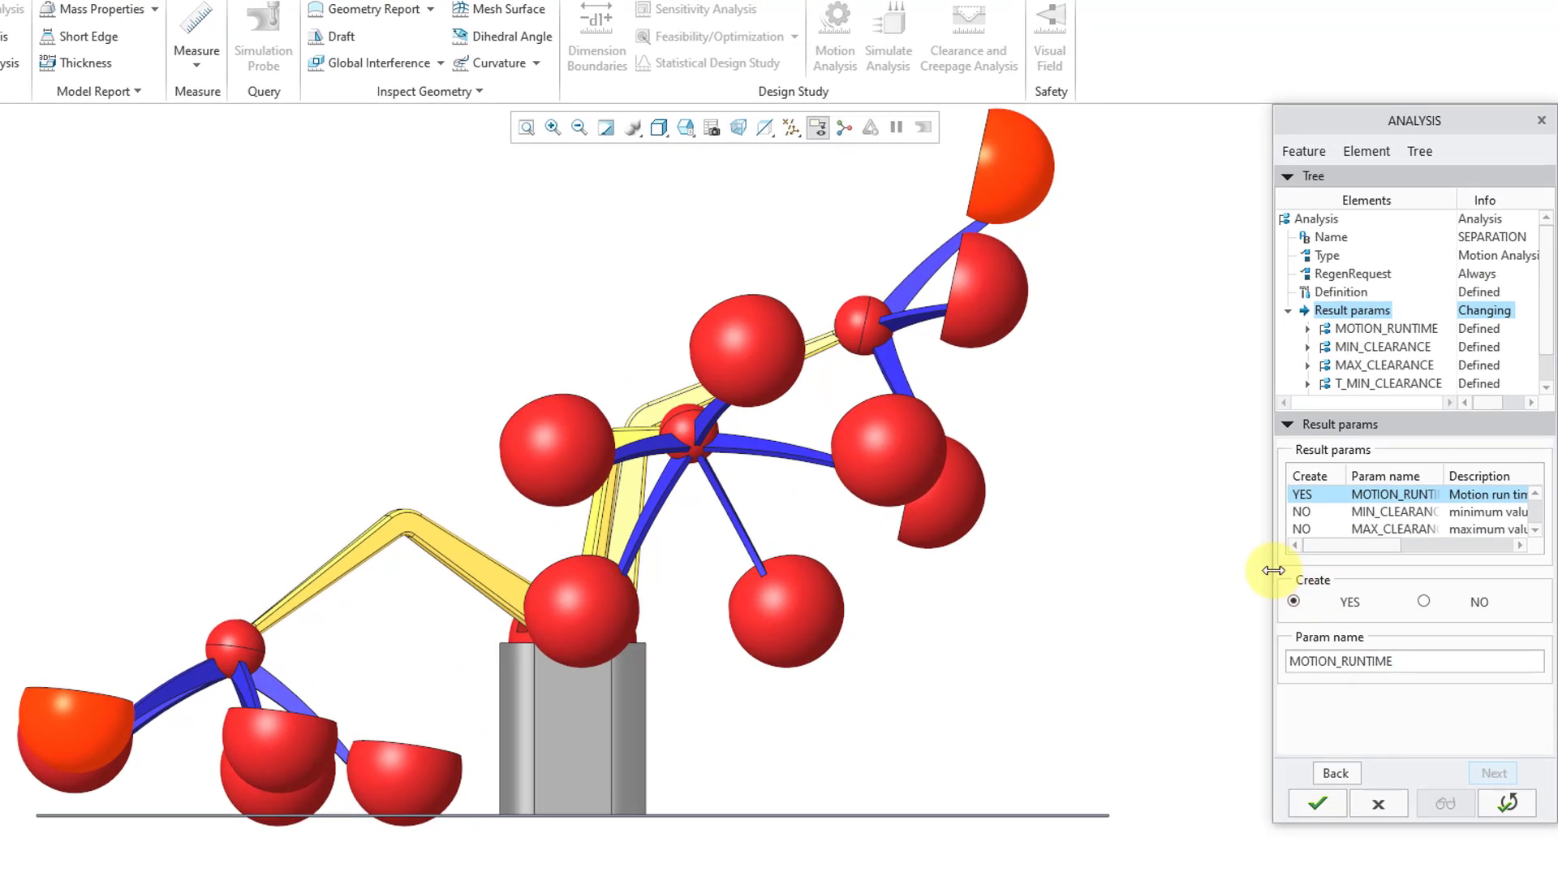
Widen the result parameter list and set MOTION_RUNTIME not to be created
{"action": "left_click_drag", "start_coordinate": [1331, 542], "coordinate": [1241, 505]}
{"action": "left_click_drag", "start_coordinate": [1160, 572], "coordinate": [1088, 574]}
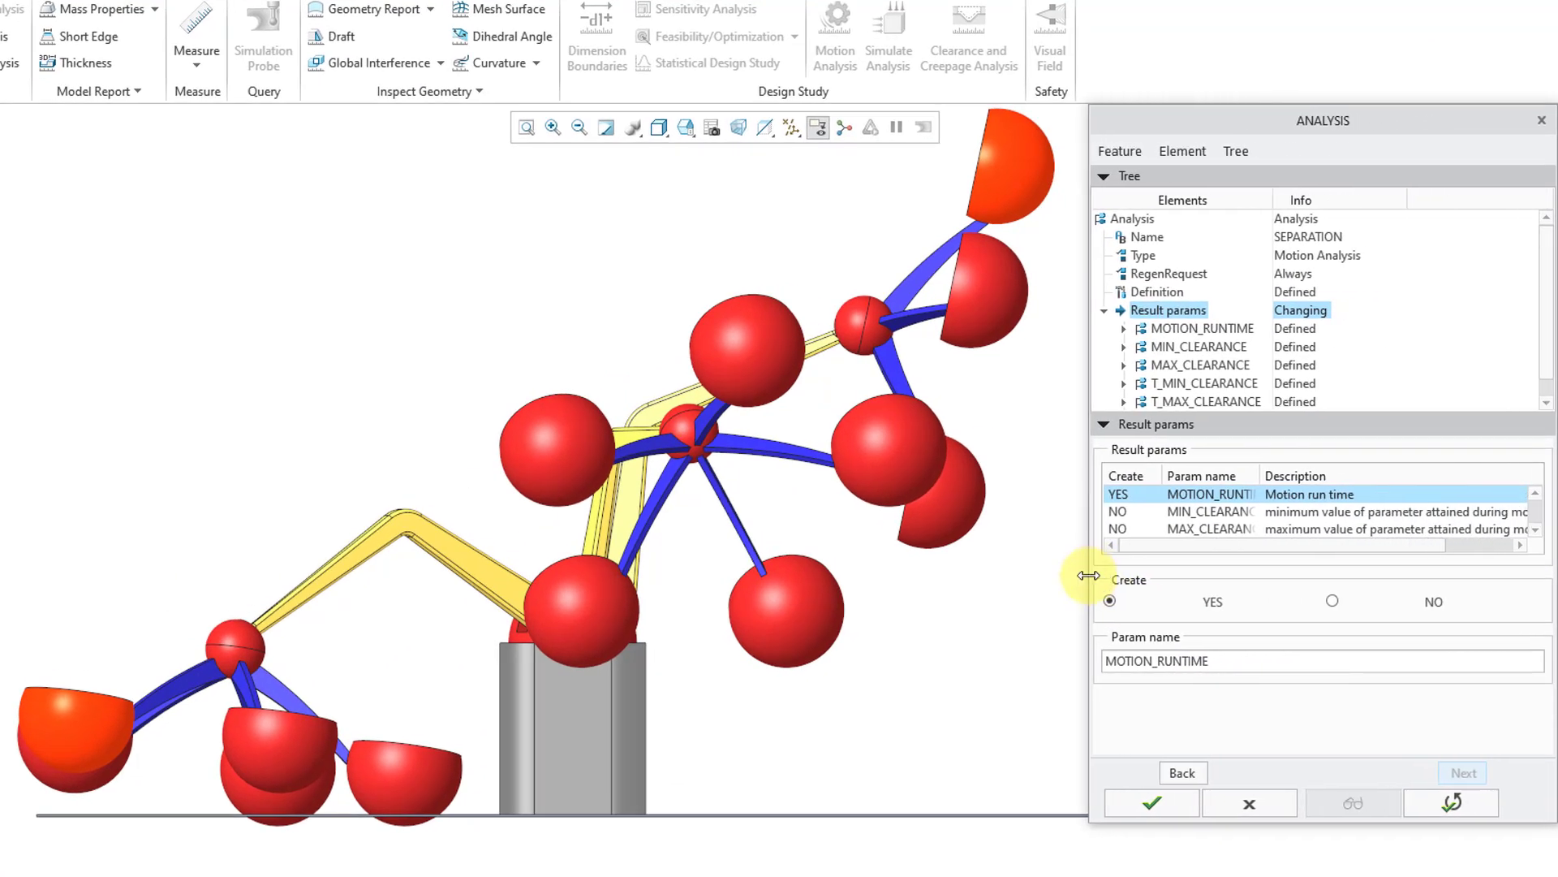
{"action": "left_click_drag", "start_coordinate": [1271, 476], "coordinate": [1326, 479]}
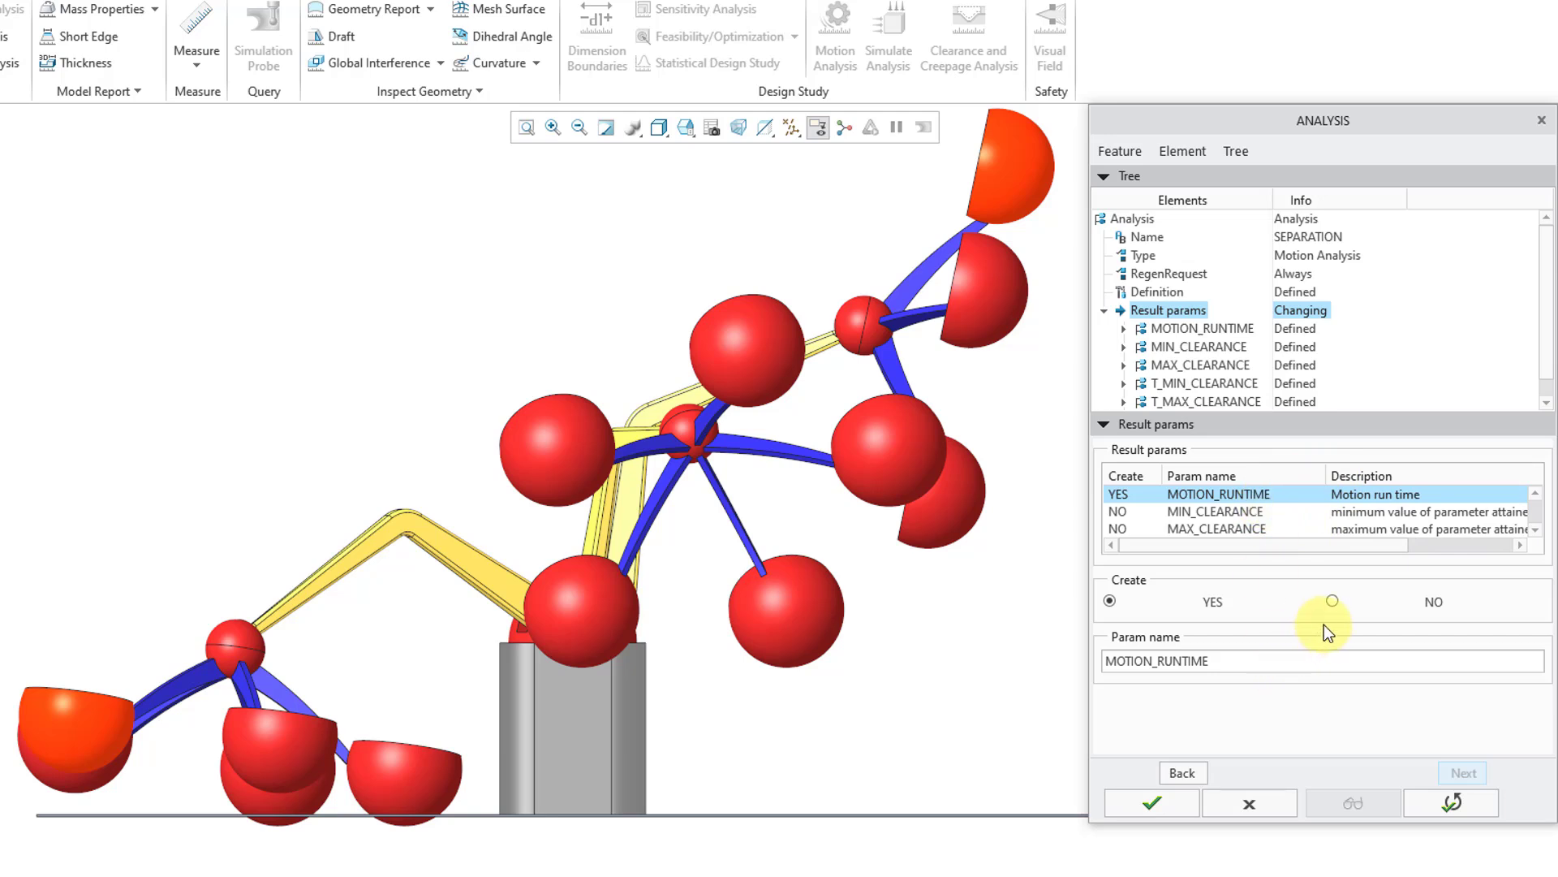
{"action": "left_click", "coordinate": [1332, 601]}
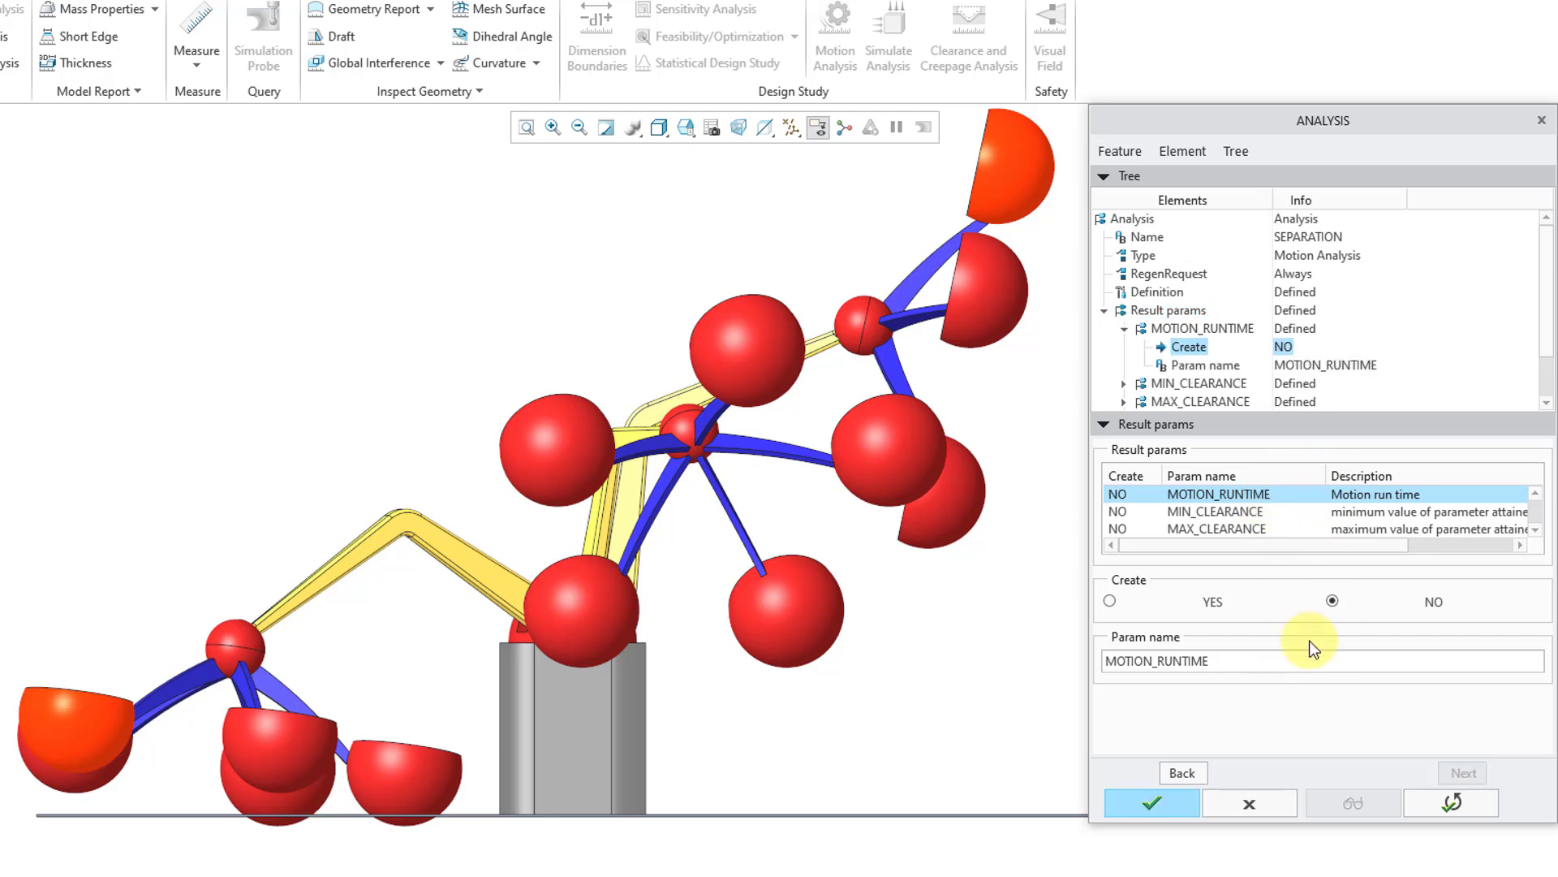
Set the MIN_CLEARANCE result parameter to be created and complete the SEPARATION feature
{"action": "left_click", "coordinate": [1248, 513]}
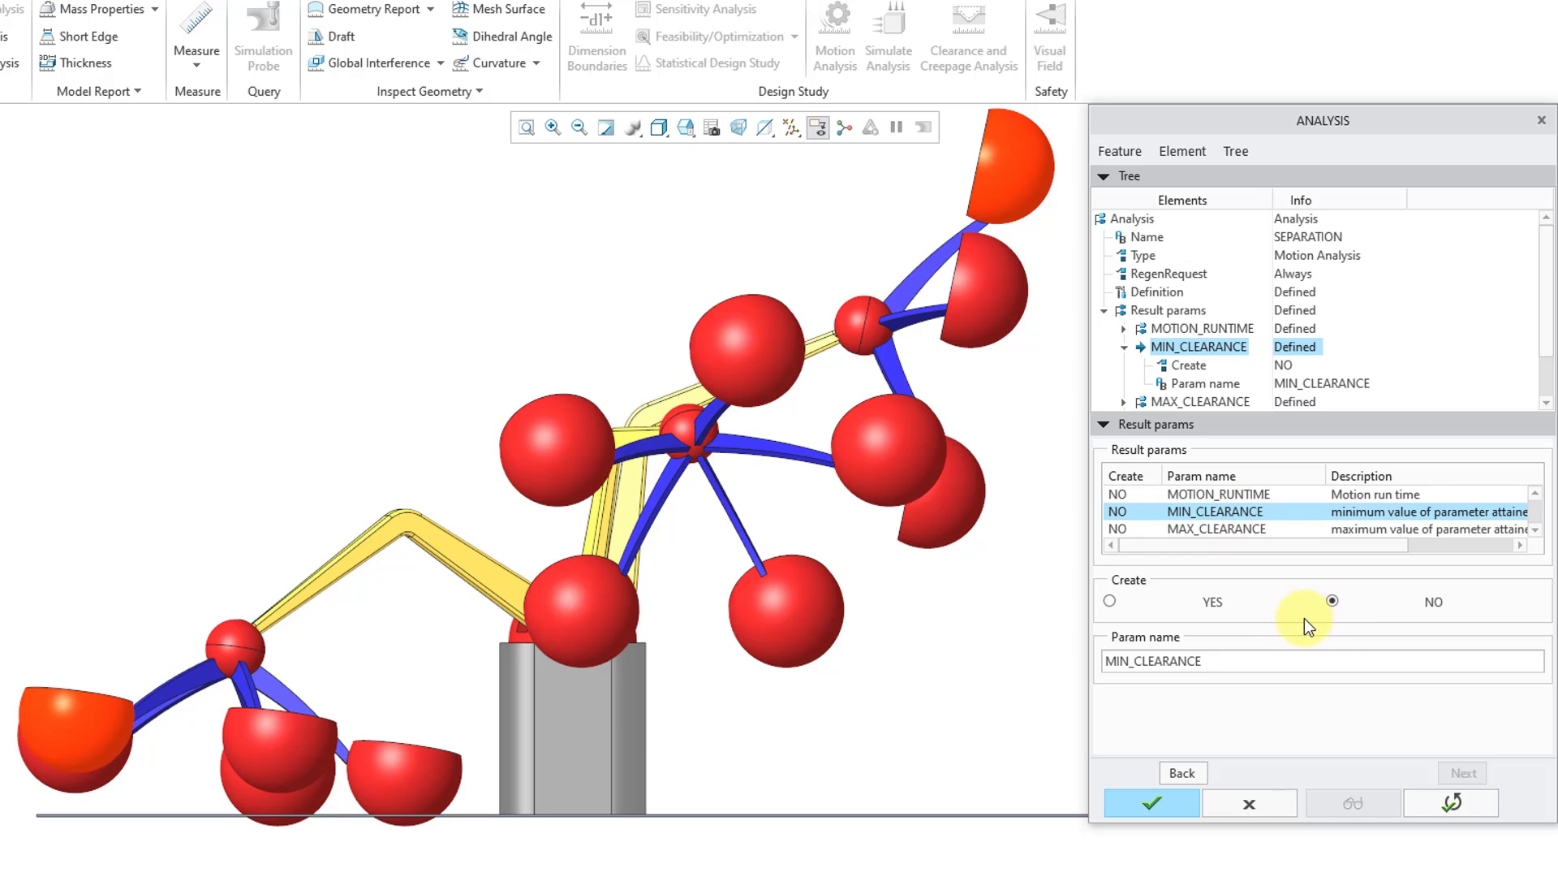
{"action": "left_click", "coordinate": [1111, 603]}
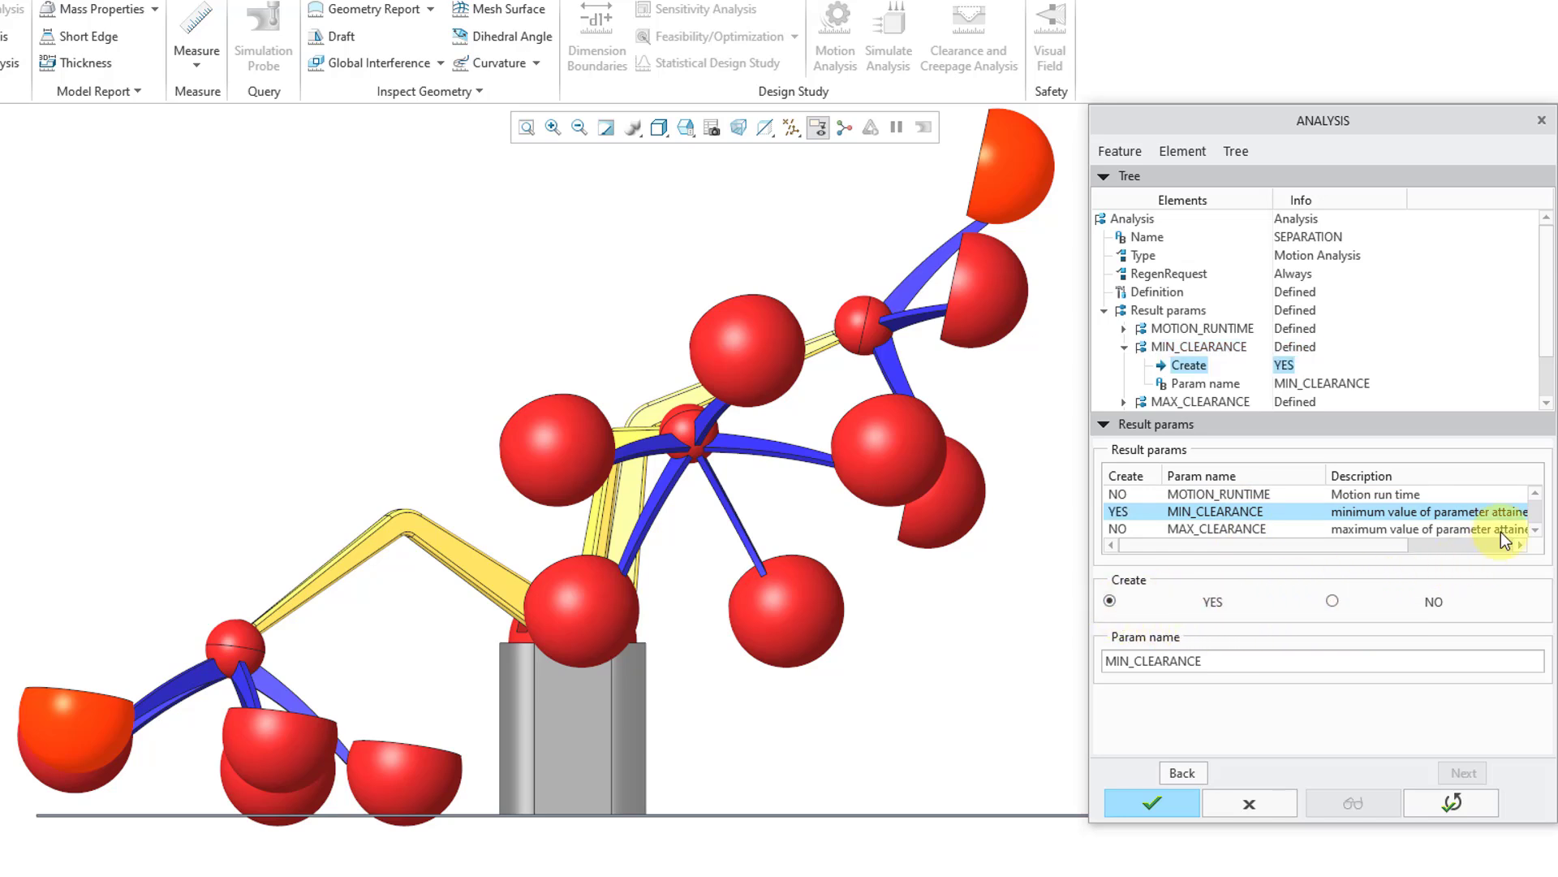
{"action": "left_click", "coordinate": [1535, 530]}
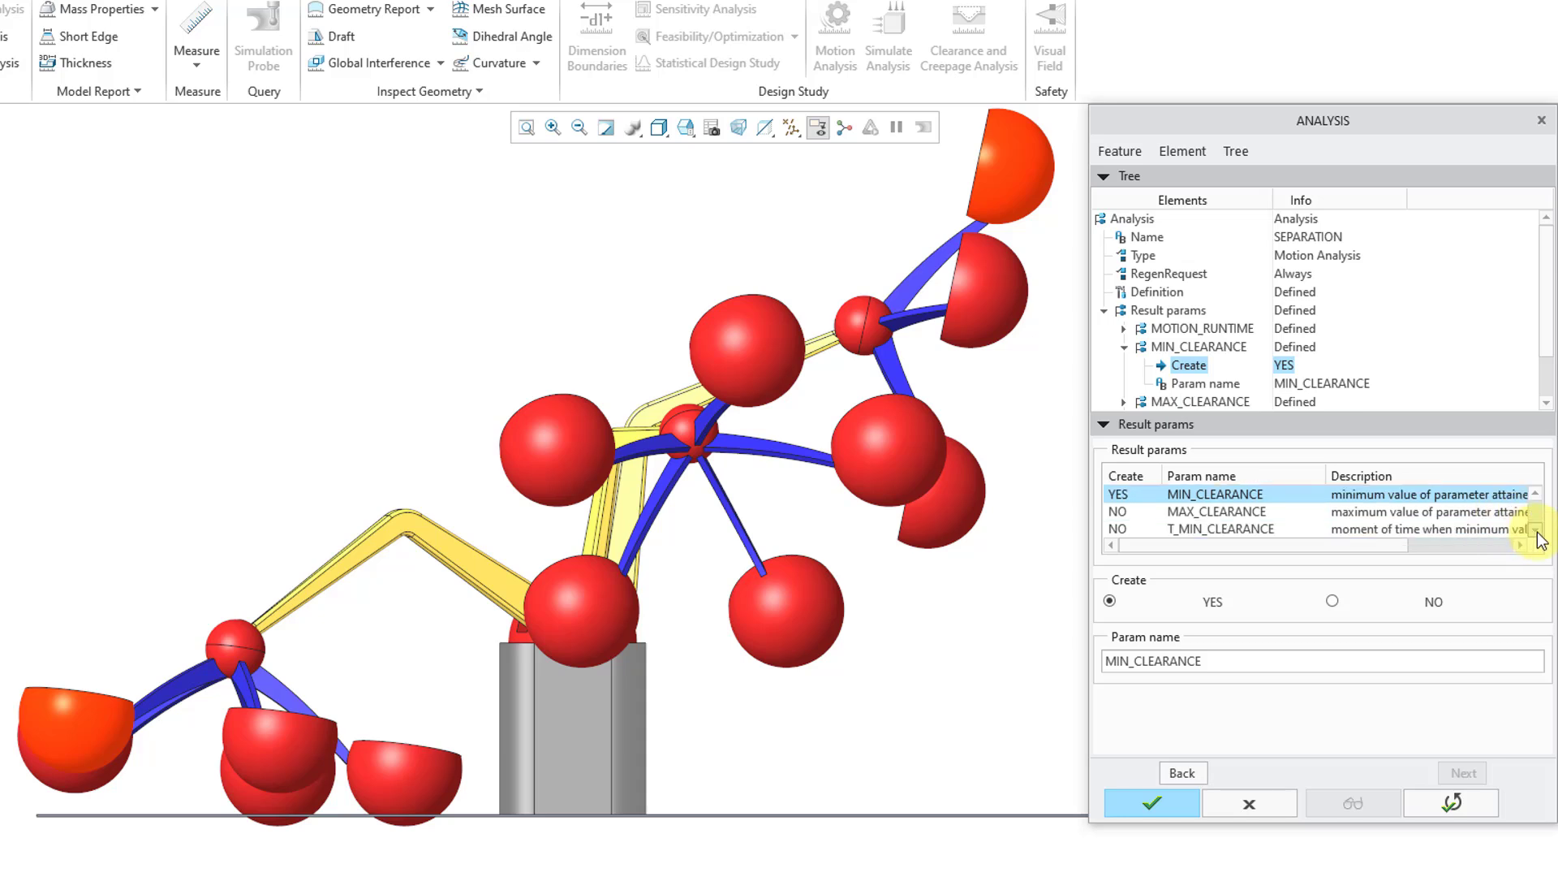
{"action": "left_click", "coordinate": [1535, 530]}
{"action": "left_click", "coordinate": [1535, 530]}
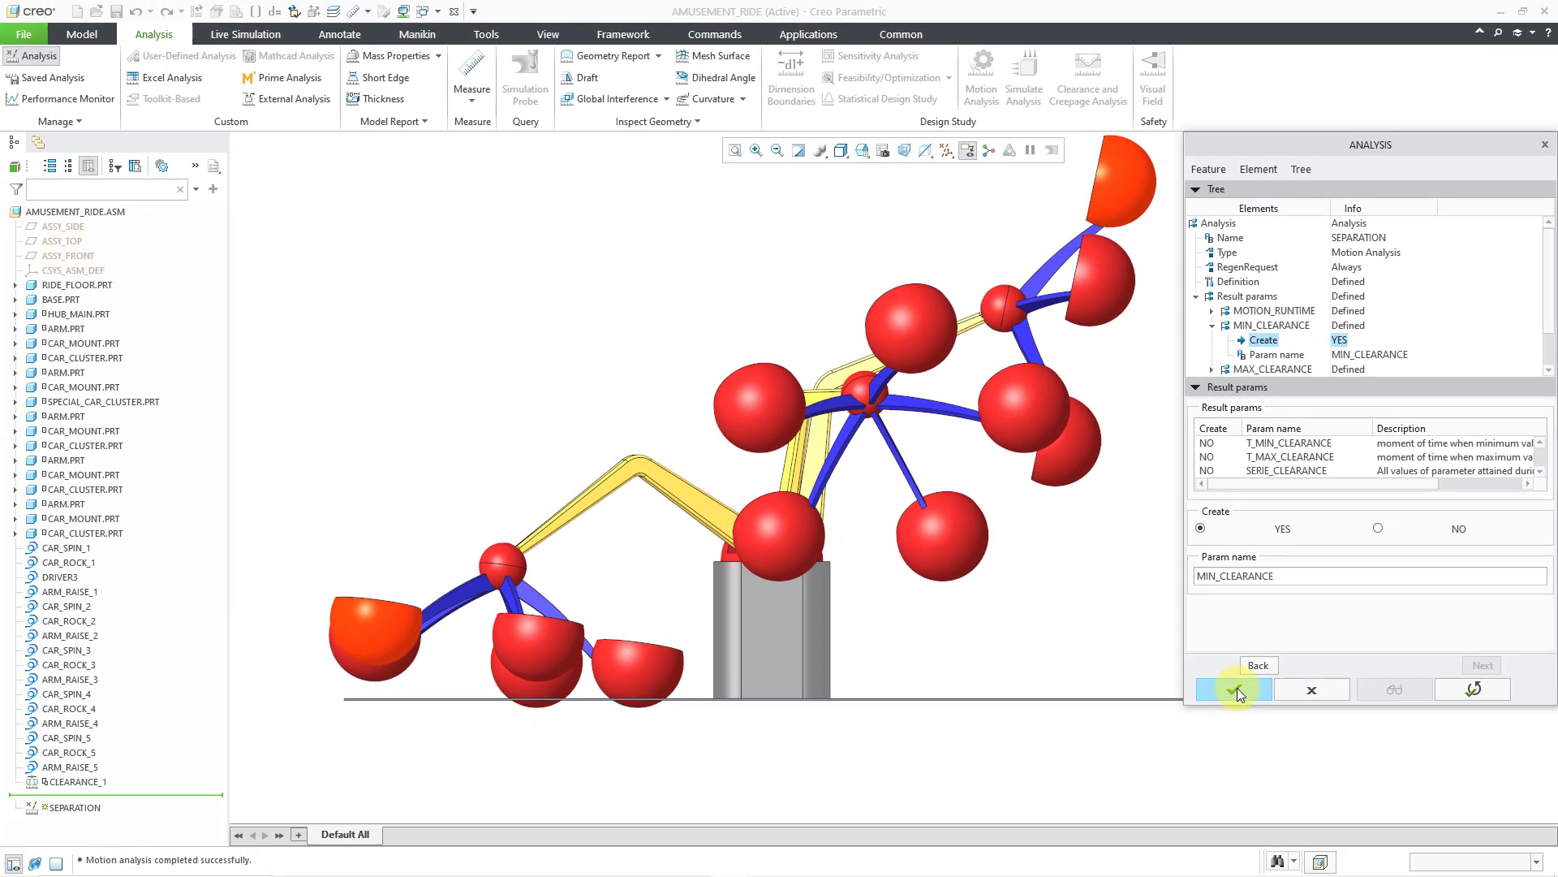
{"action": "left_click", "coordinate": [1235, 689]}
{"action": "left_click", "coordinate": [1224, 600]}
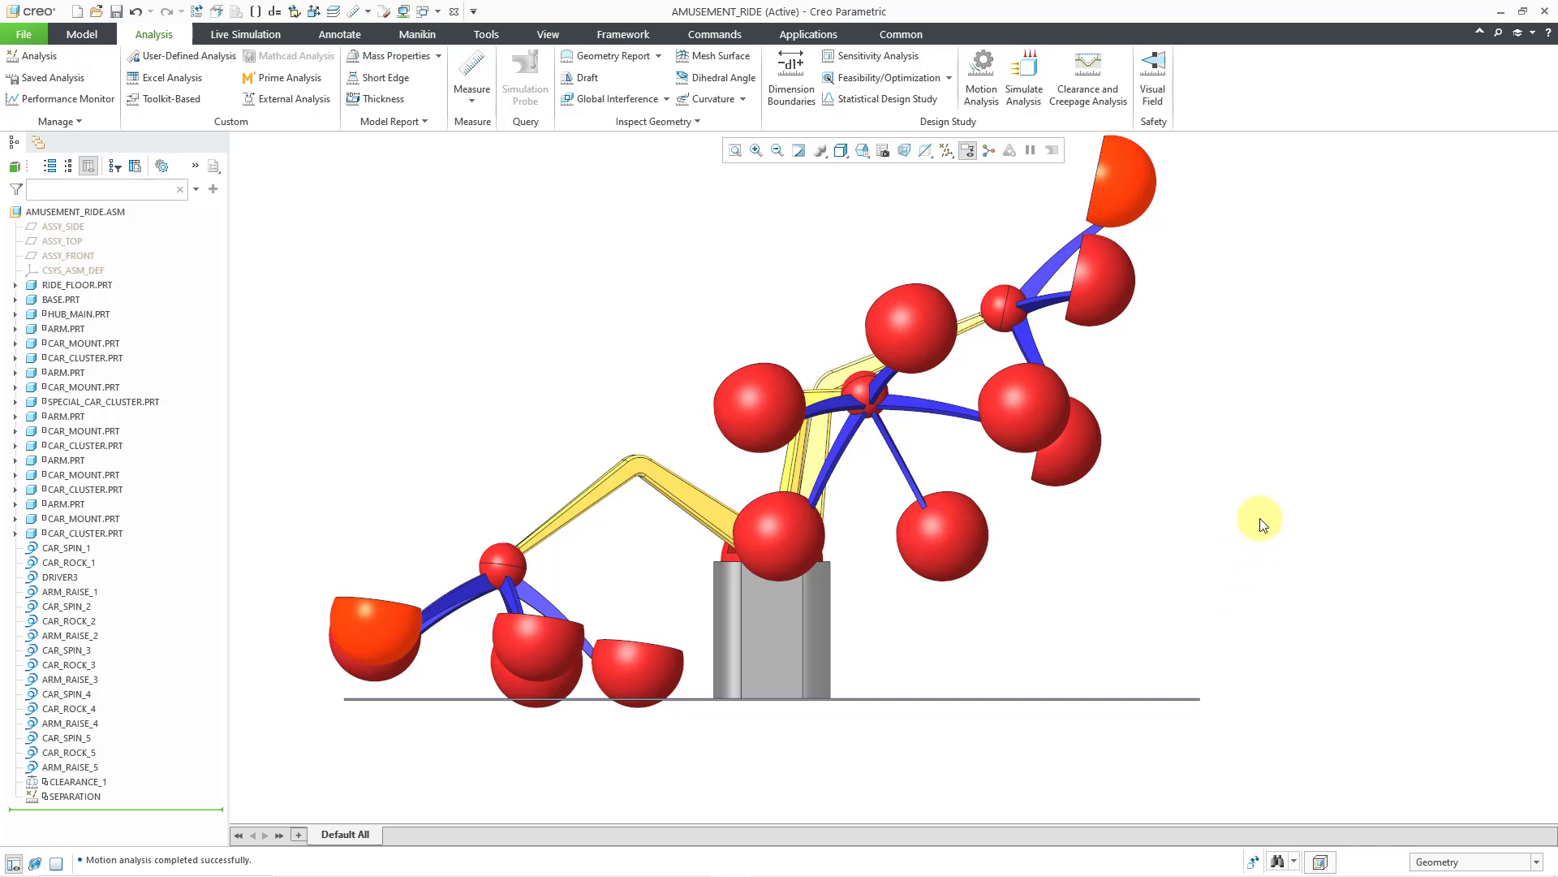
Start a design study of type Feasibility and name it MIN_SEP_10
{"action": "left_click", "coordinate": [923, 85]}
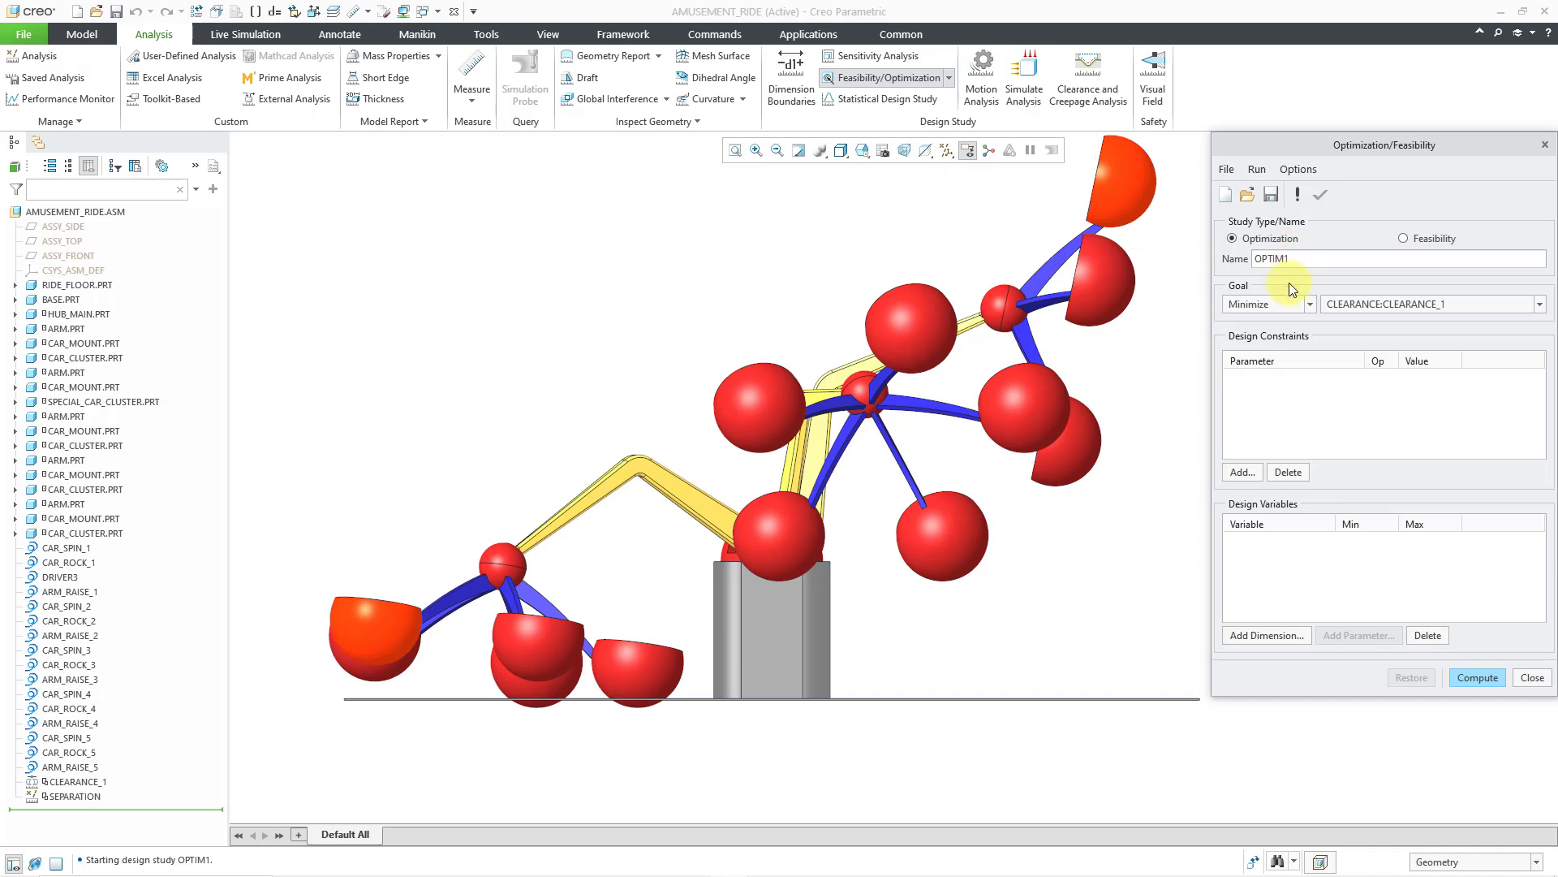
{"action": "left_click", "coordinate": [1312, 304]}
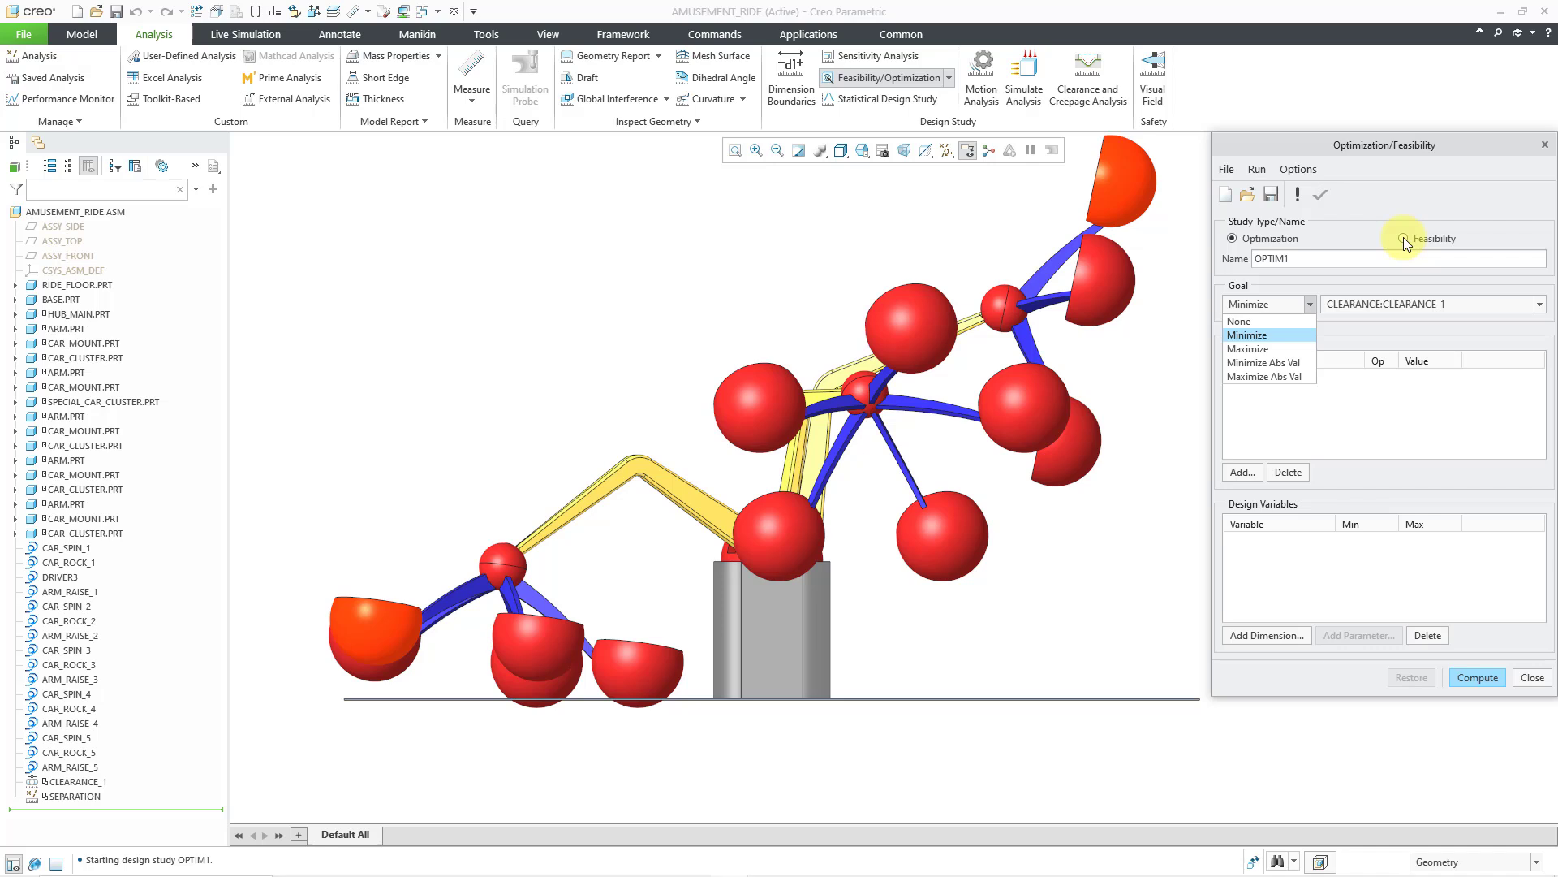
{"action": "key", "text": "Escape"}
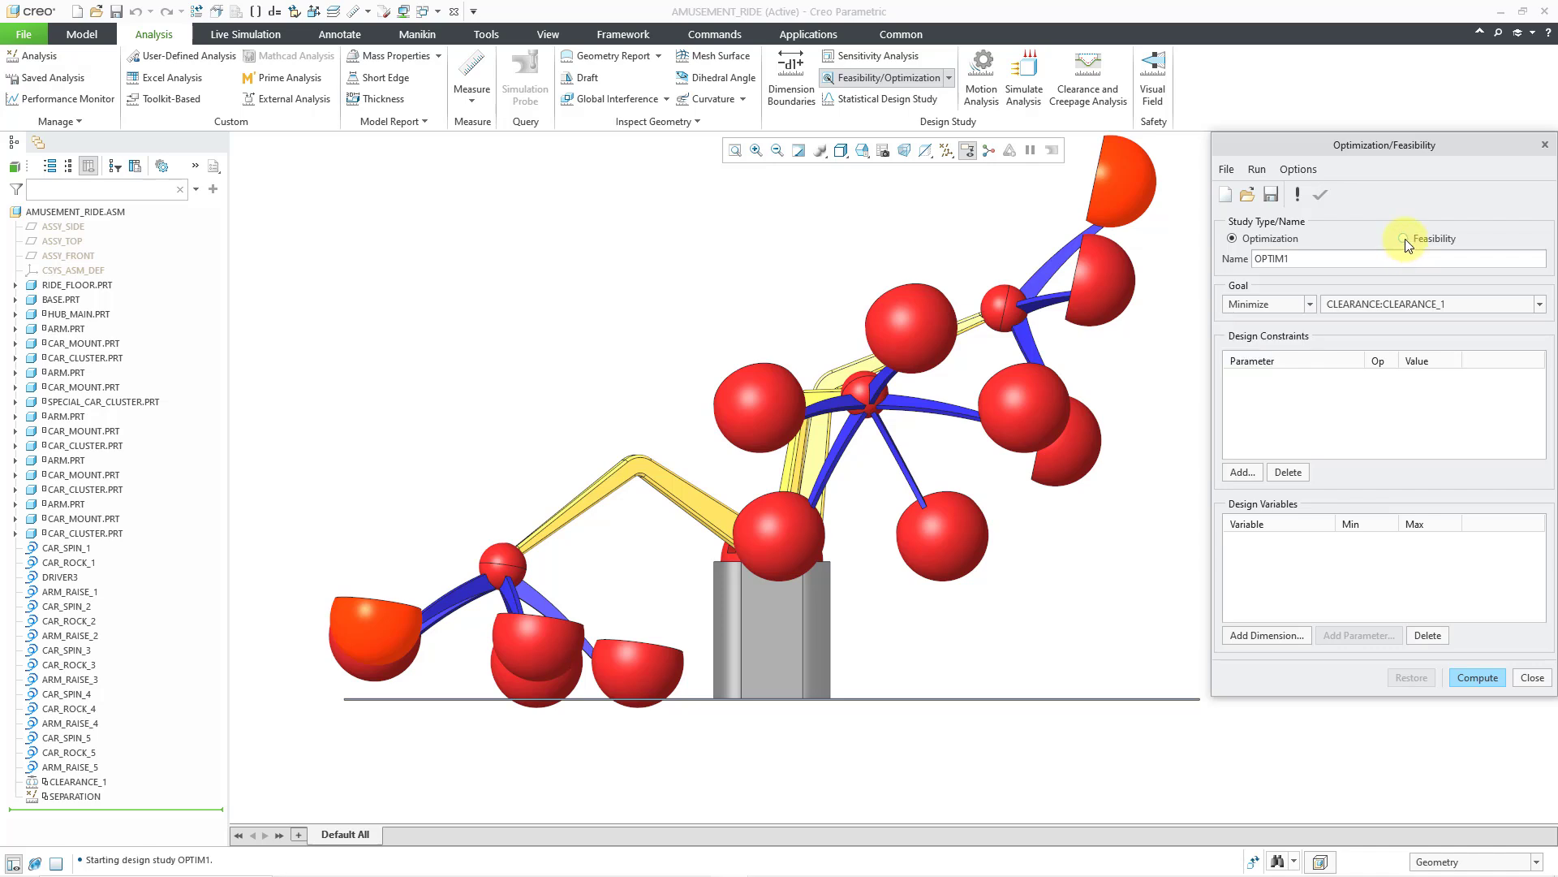
{"action": "left_click", "coordinate": [1404, 239]}
{"action": "left_click", "coordinate": [1344, 261]}
{"action": "double_click", "coordinate": [1344, 260]}
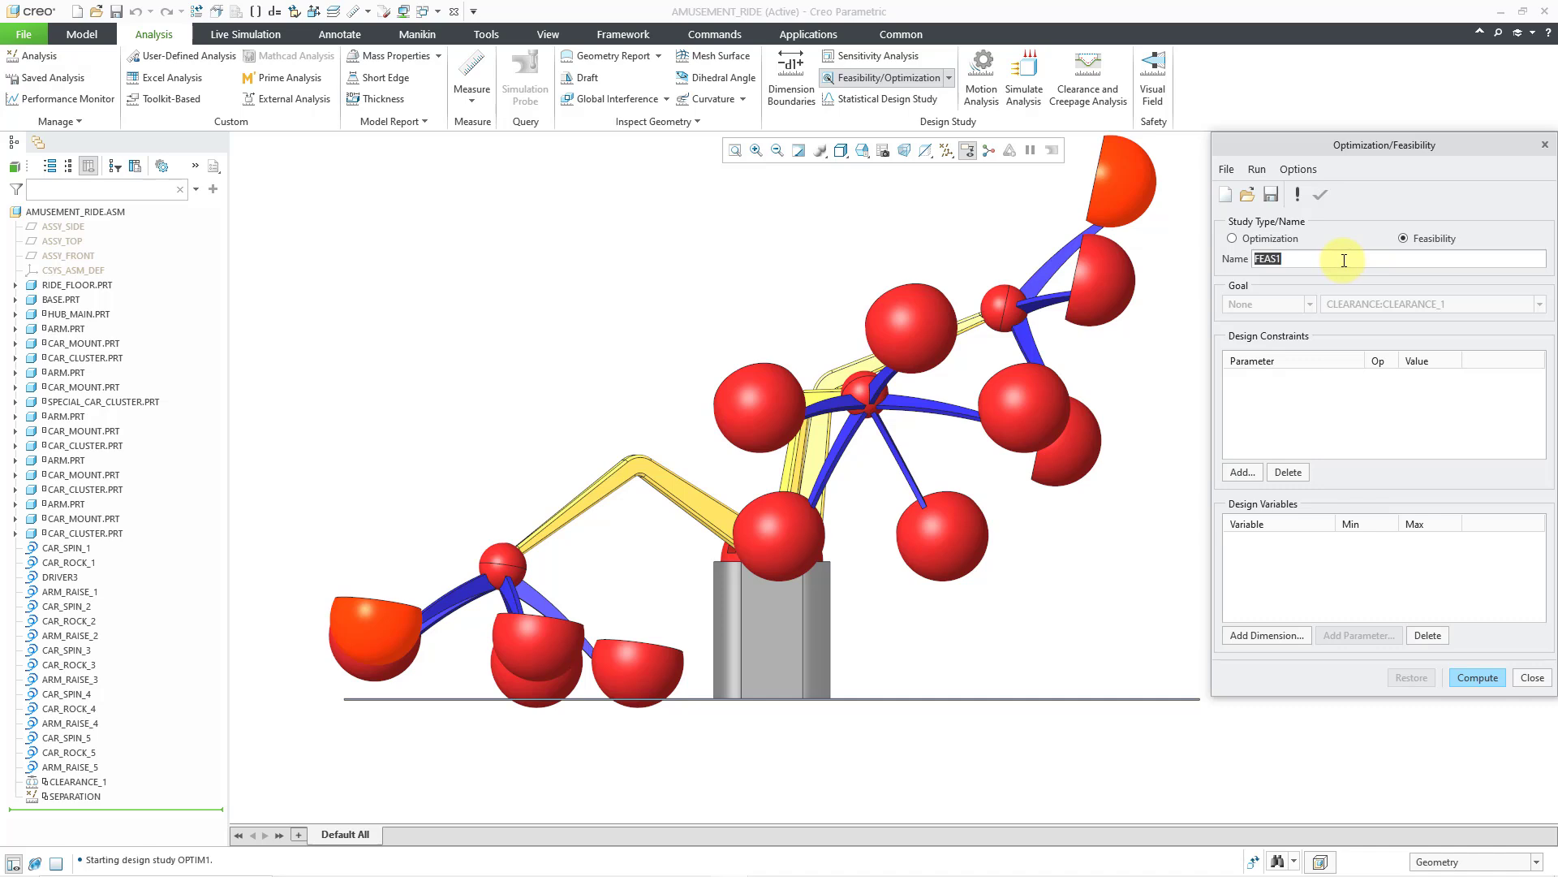
{"action": "type", "text": "MIN_SEP_10"}
Add one design constraint that requires MIN_CLEARANCE:SEPARATION to equal a set value of 10
{"action": "left_click", "coordinate": [1243, 472]}
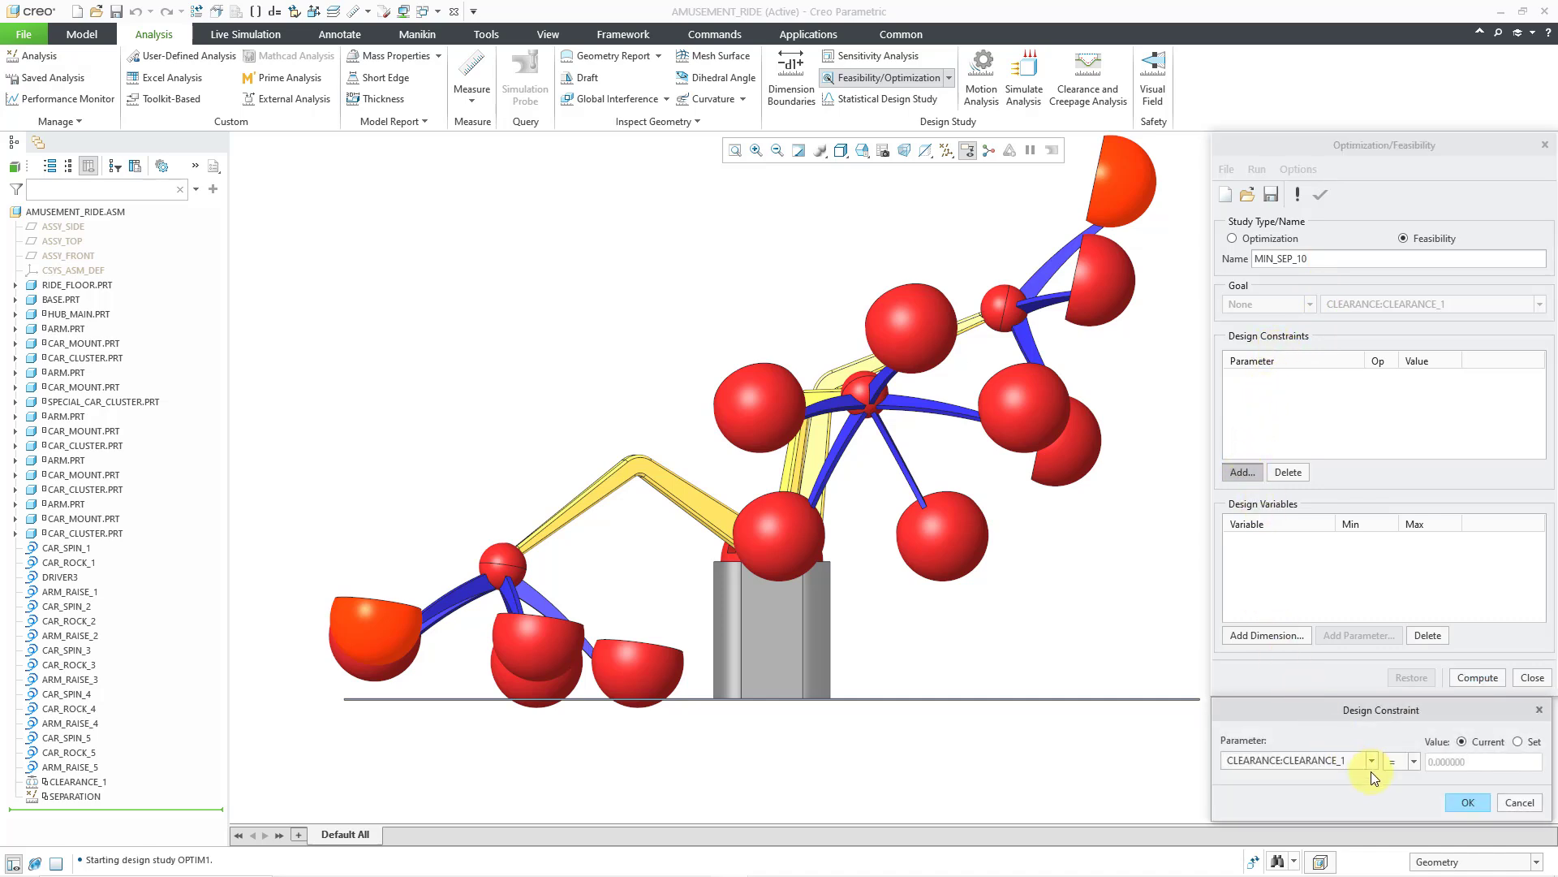
{"action": "left_click", "coordinate": [1372, 761]}
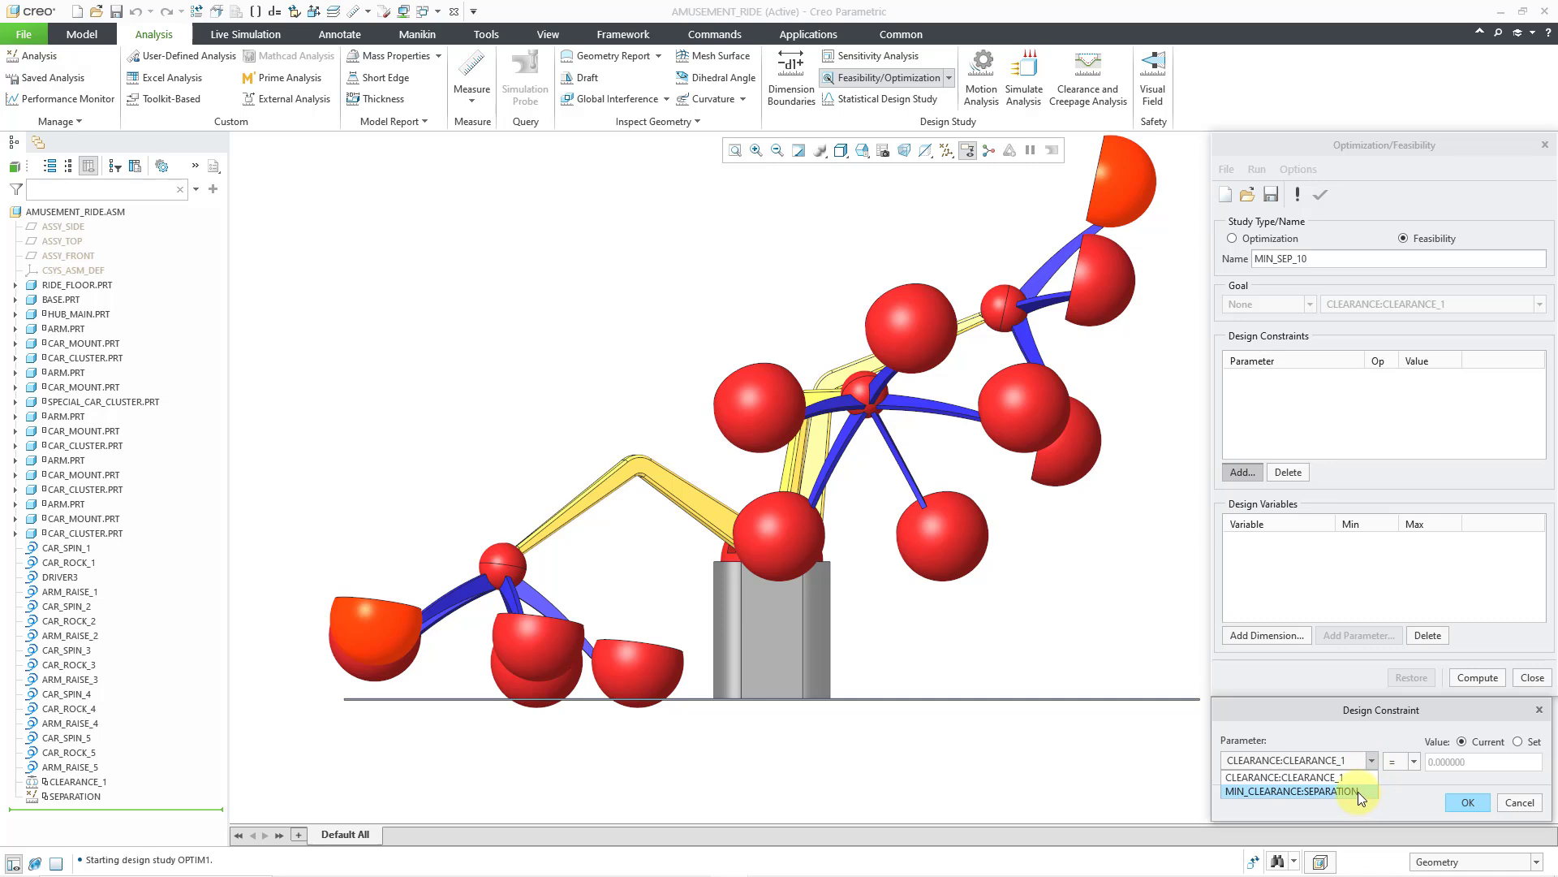
{"action": "left_click", "coordinate": [1357, 791]}
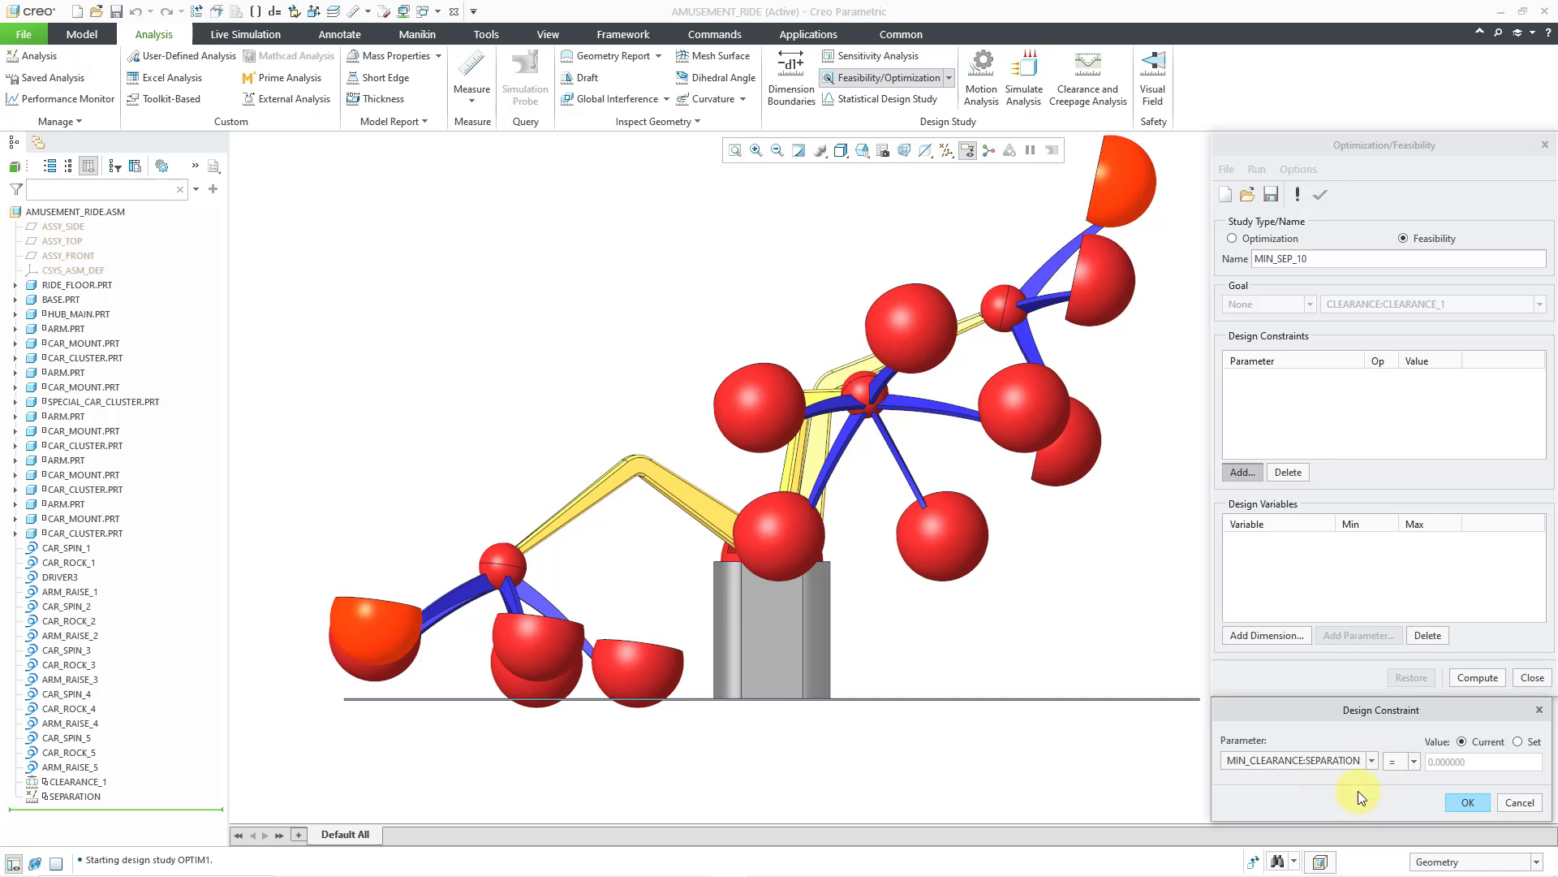
{"action": "left_click", "coordinate": [1517, 741]}
{"action": "double_click", "coordinate": [1479, 762]}
{"action": "type", "text": "10"}
{"action": "left_click", "coordinate": [1469, 802]}
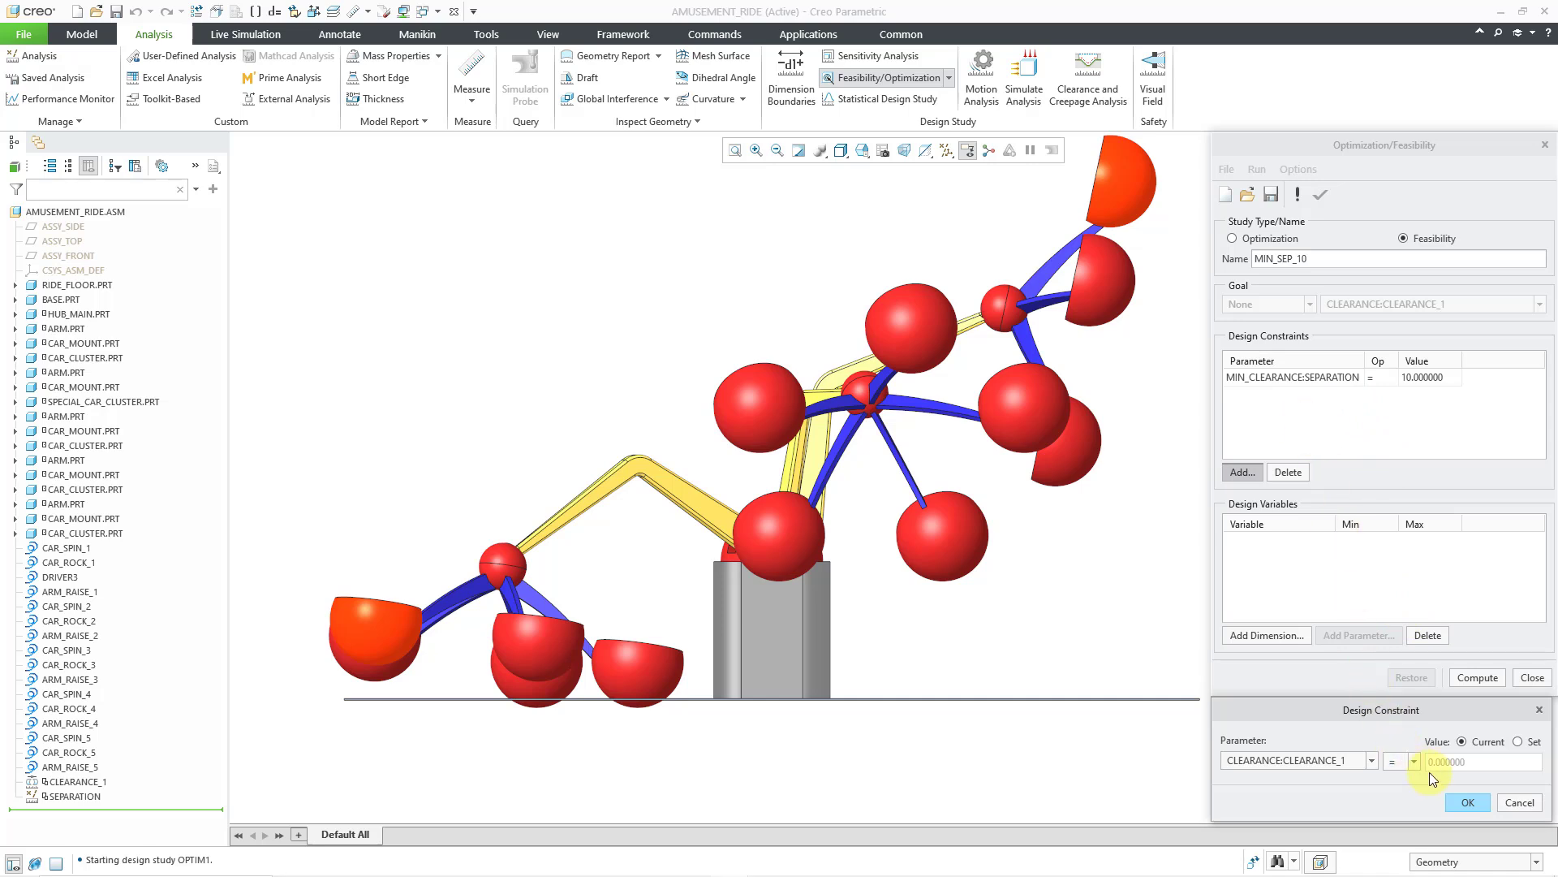
{"action": "left_click", "coordinate": [1521, 803]}
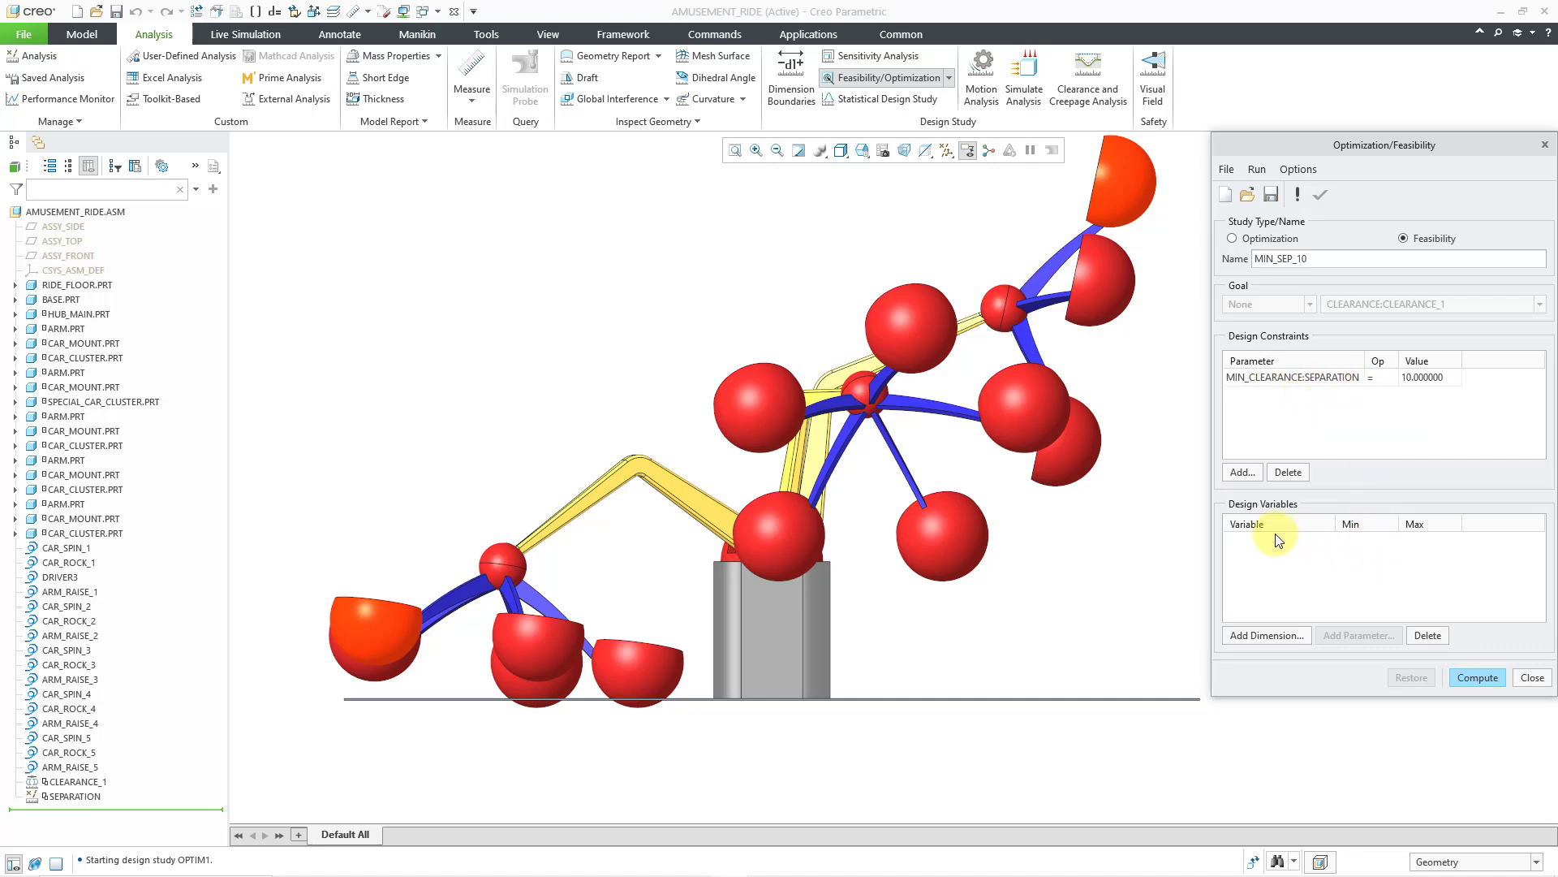
Add the height dimension of the base as a design variable of the study
{"action": "left_click", "coordinate": [1275, 638]}
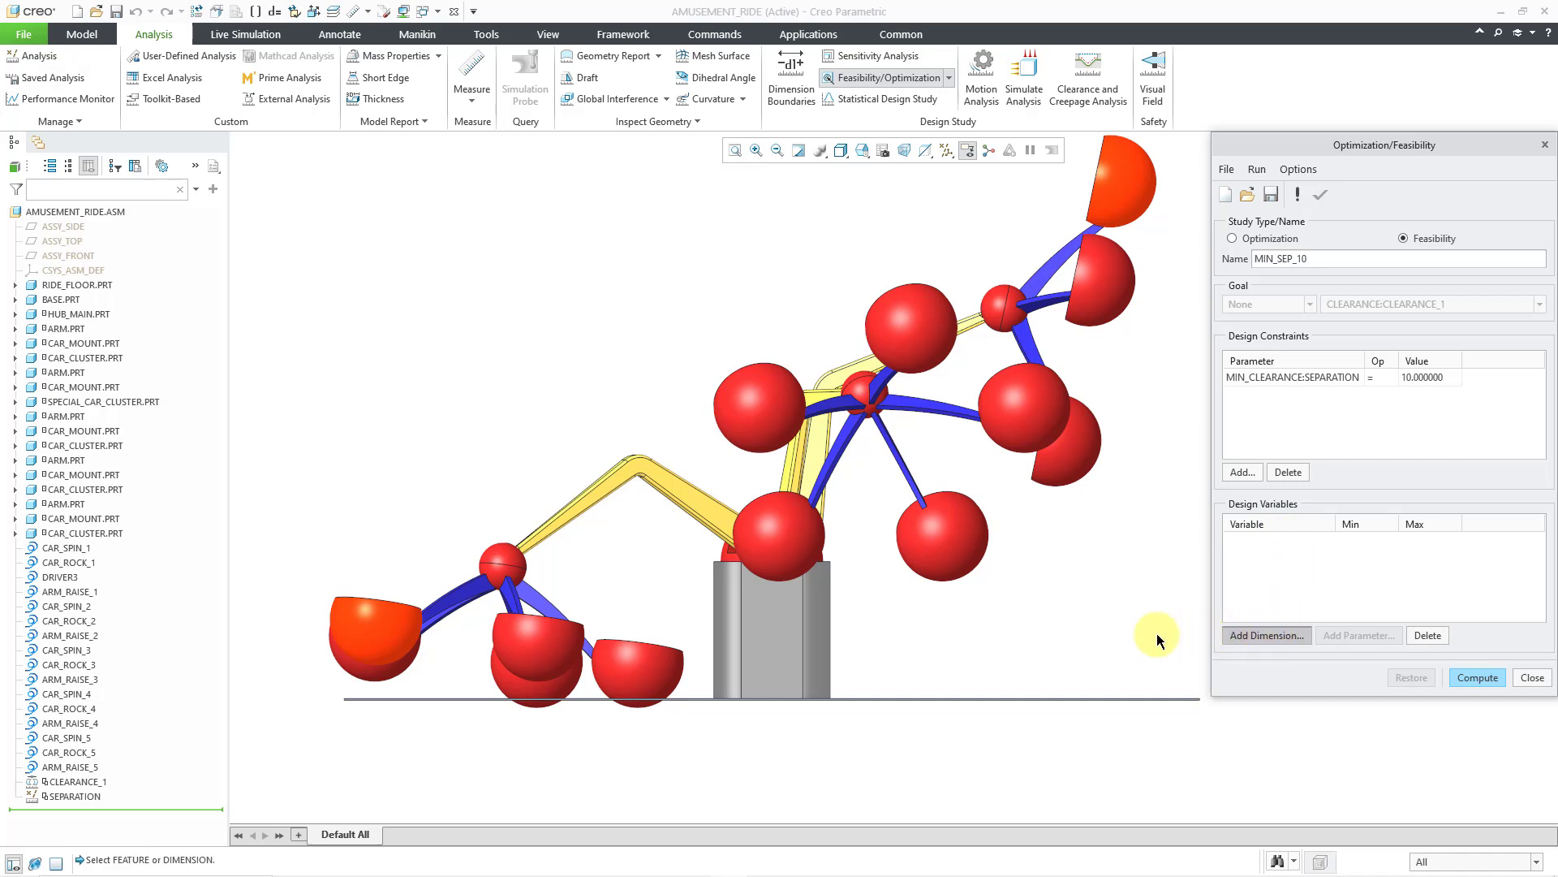
{"action": "left_click", "coordinate": [785, 644]}
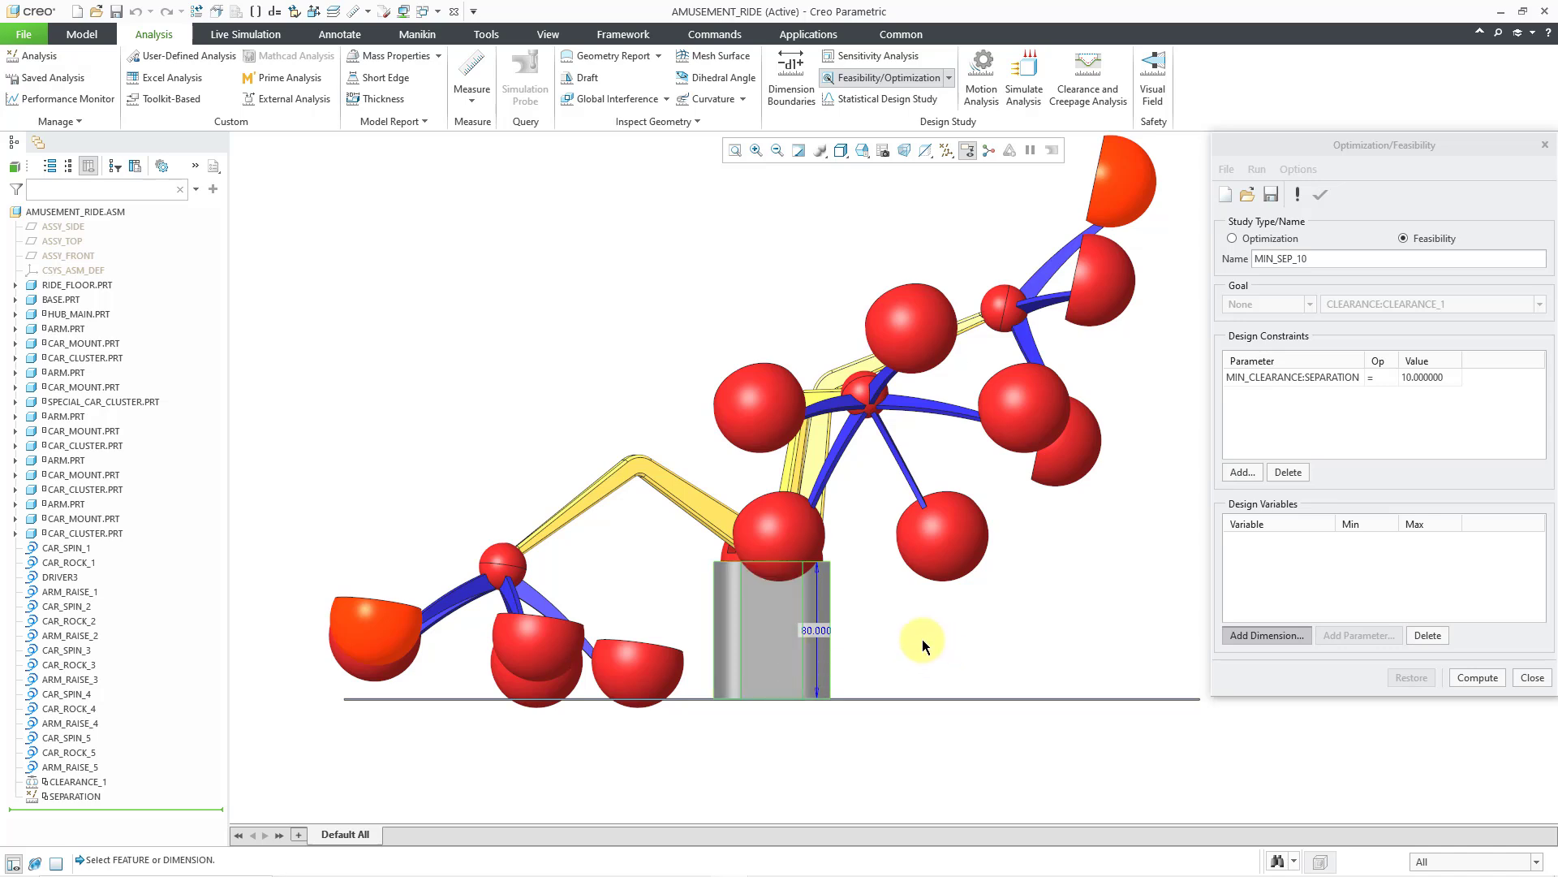
{"action": "left_click", "coordinate": [827, 637]}
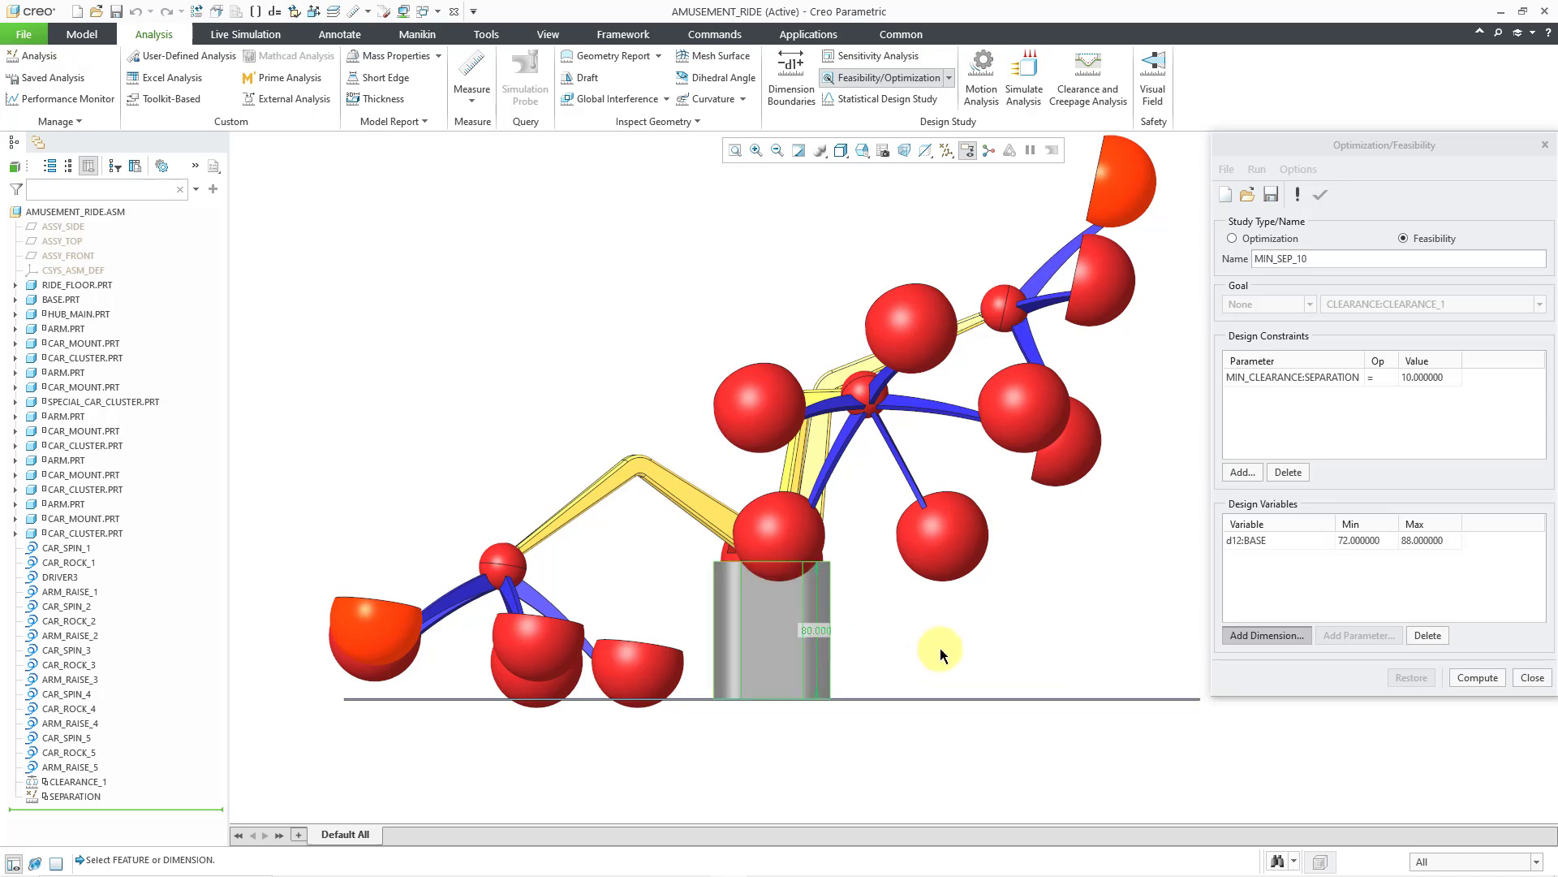
Set the range of the base height design variable to a minimum of 80 and a maximum of 120
{"action": "double_click", "coordinate": [1362, 543]}
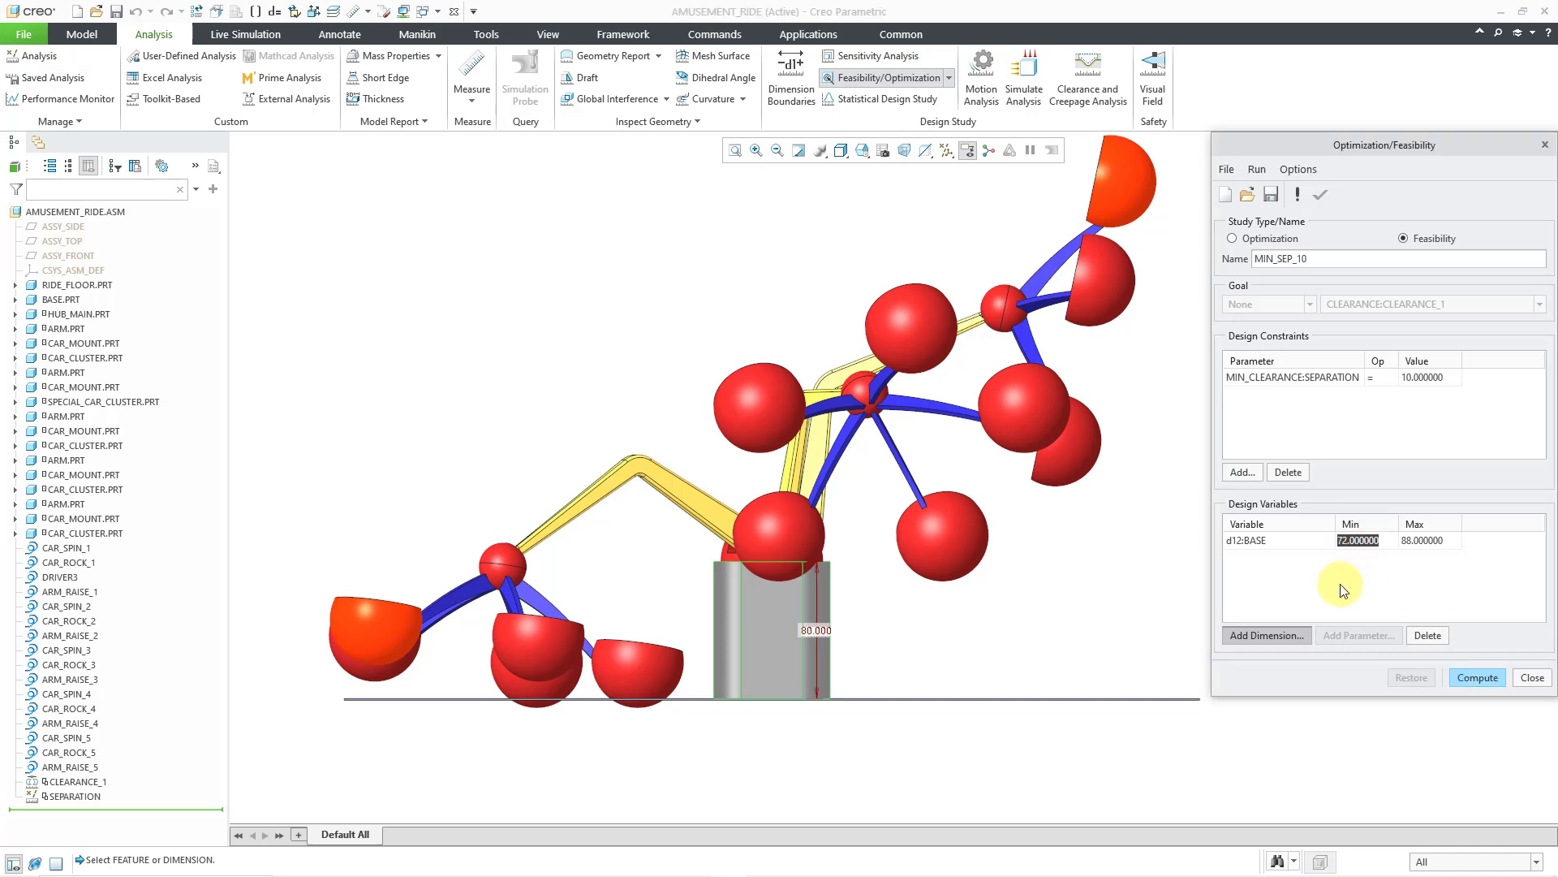
{"action": "type", "text": "80"}
{"action": "key", "text": "Return"}
{"action": "double_click", "coordinate": [1425, 540]}
{"action": "type", "text": "120"}
{"action": "key", "text": "Return"}
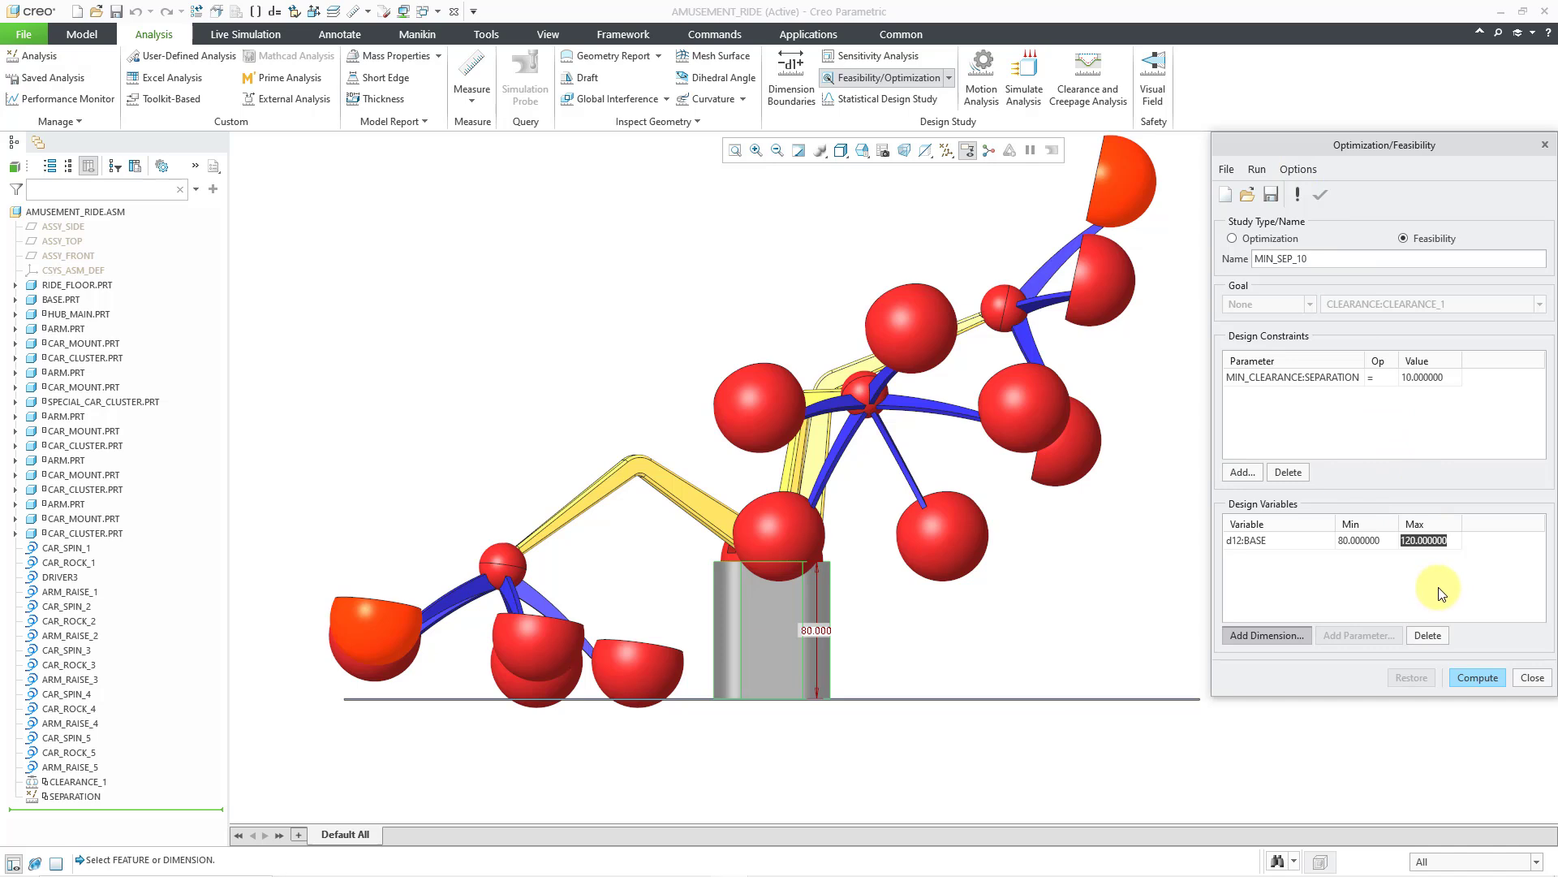
Compute the feasibility study and enlarge the message area to read the optimization log
{"action": "middle_click", "coordinate": [1417, 587]}
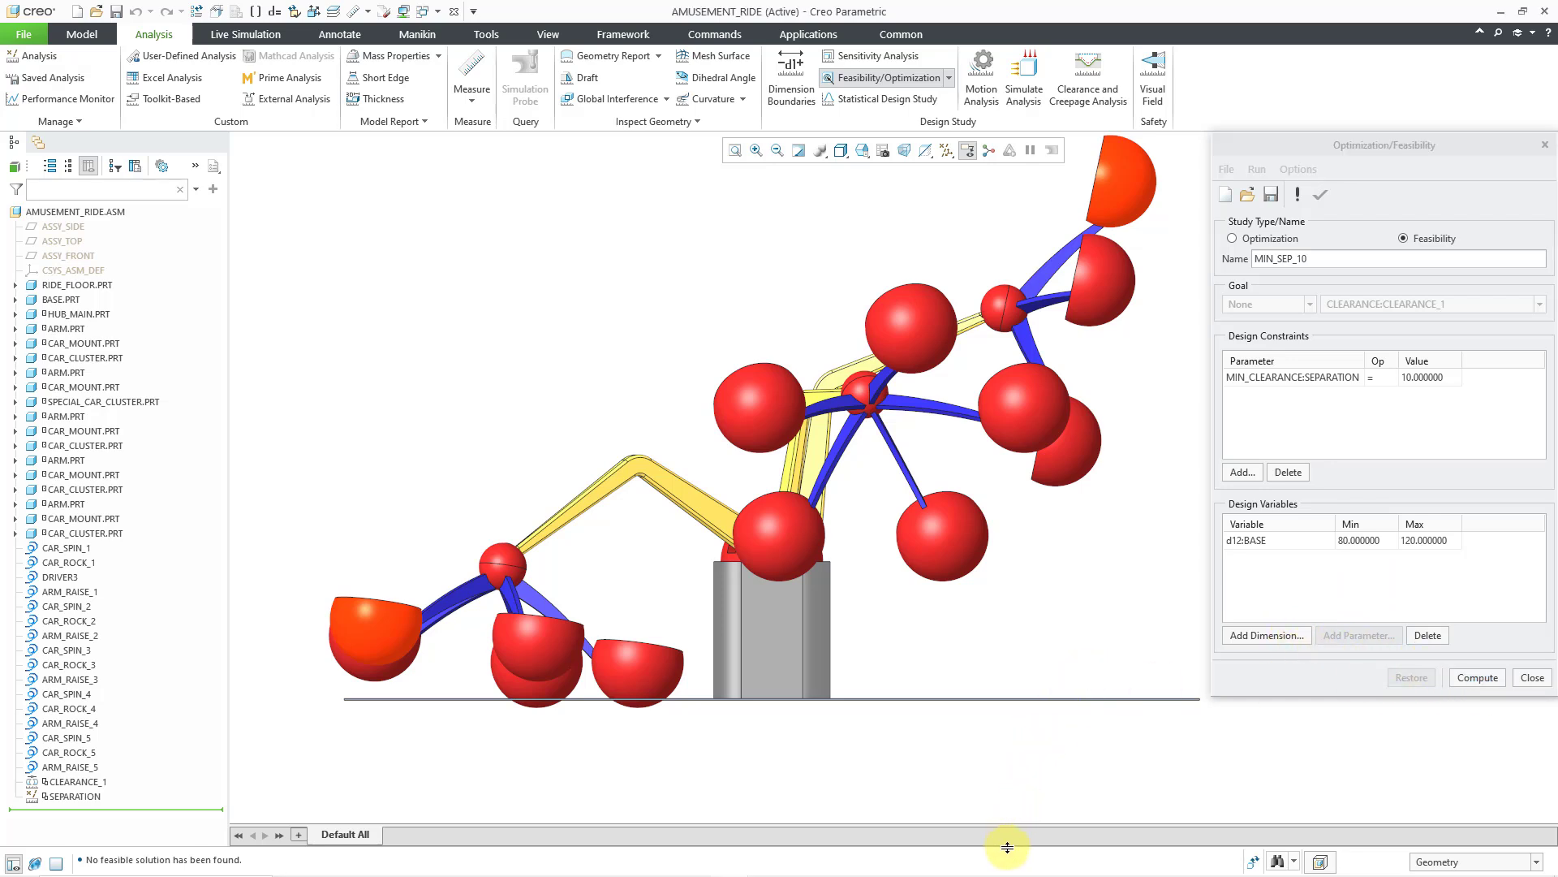
{"action": "left_click_drag", "start_coordinate": [1000, 819], "coordinate": [991, 797]}
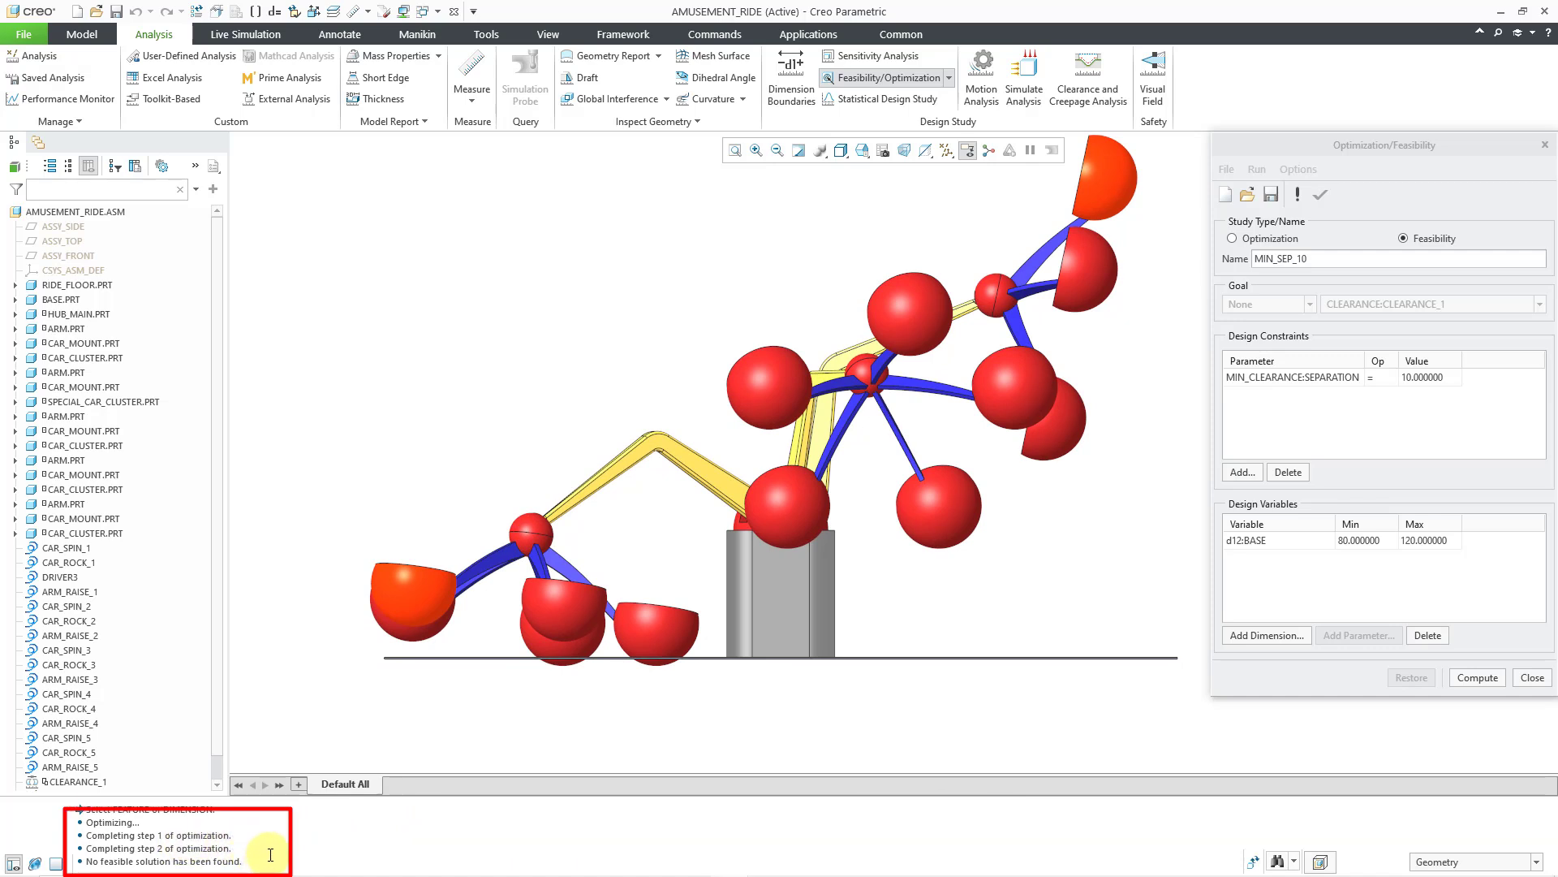
{"action": "left_click", "coordinate": [1359, 148]}
Turn on graphing of constraints and variables in the feasibility study preferences
{"action": "left_click", "coordinate": [1300, 170]}
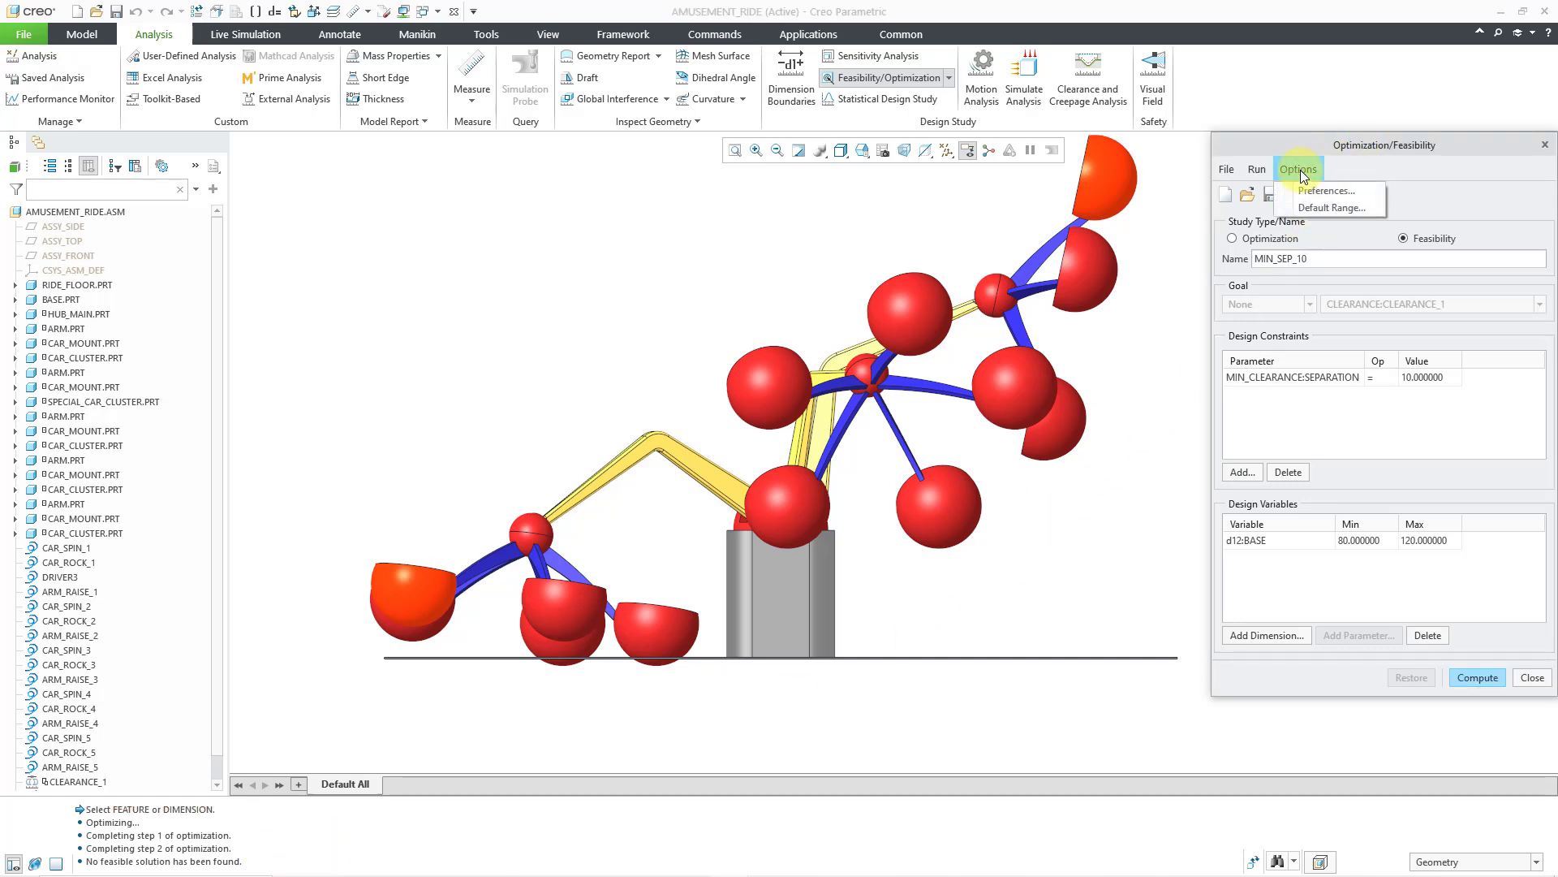
{"action": "left_click", "coordinate": [1319, 190]}
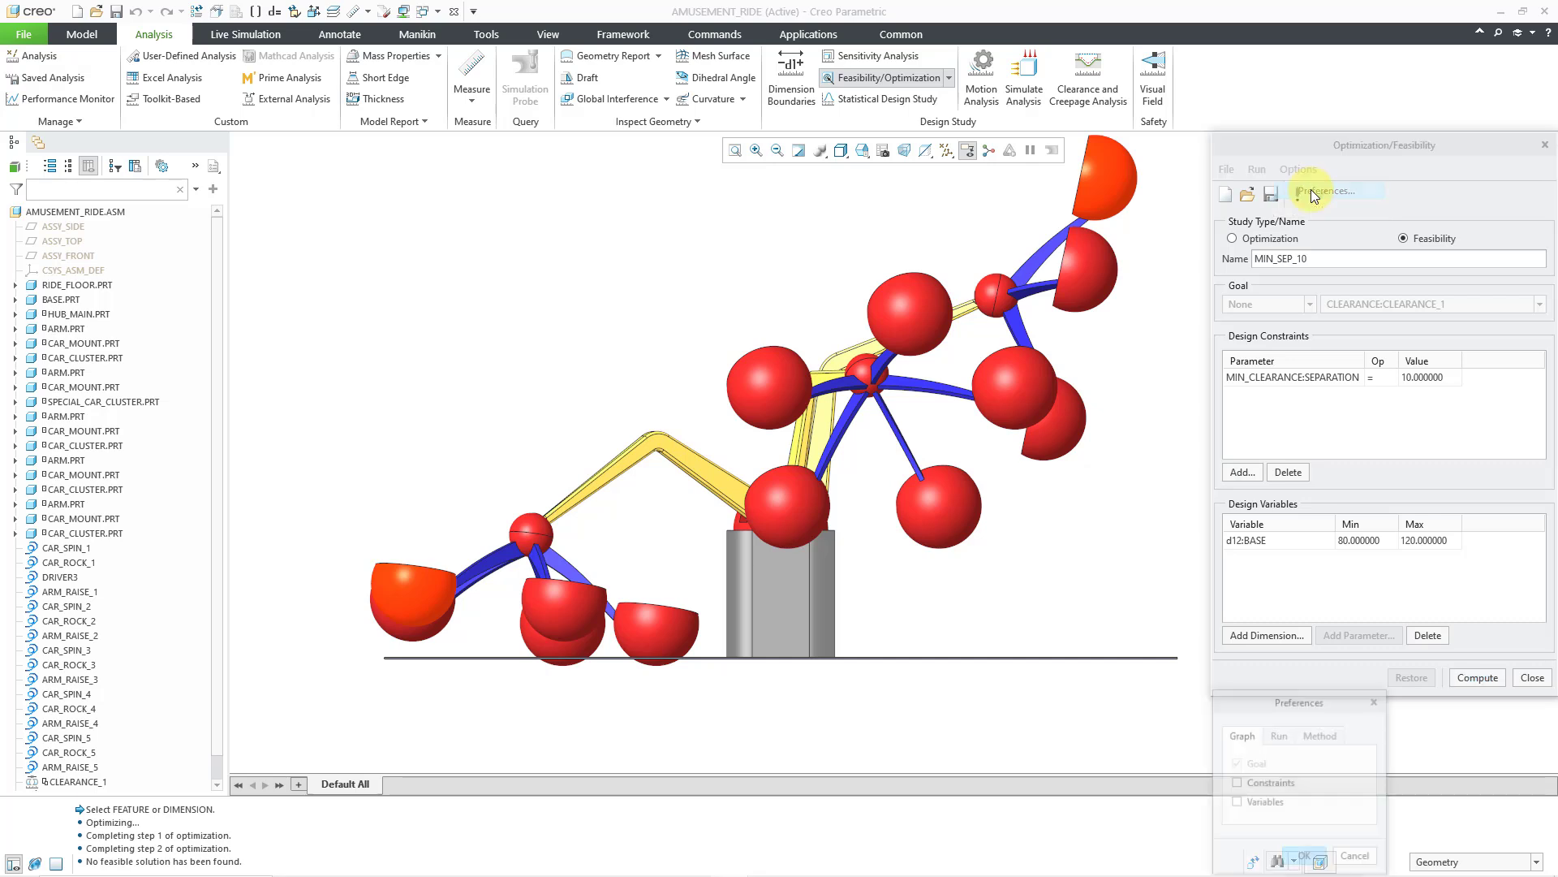
{"action": "left_click_drag", "start_coordinate": [1308, 698], "coordinate": [1083, 319]}
{"action": "left_click", "coordinate": [1039, 405]}
{"action": "left_click", "coordinate": [1024, 424]}
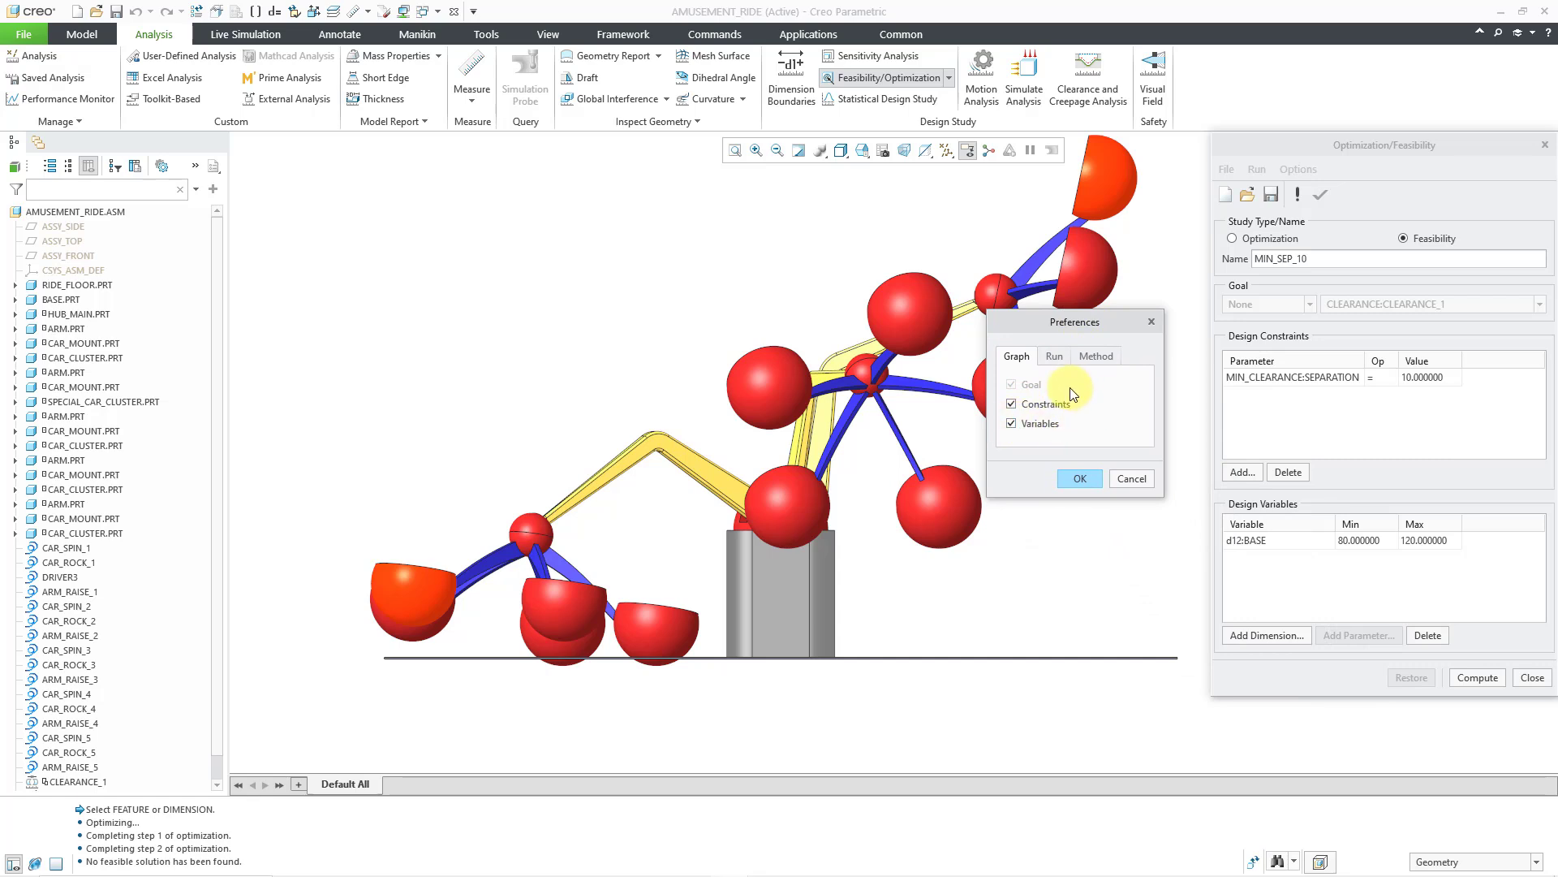
Set the run convergence to 2%, accept the study preferences and close the feasibility study
{"action": "left_click", "coordinate": [1054, 357]}
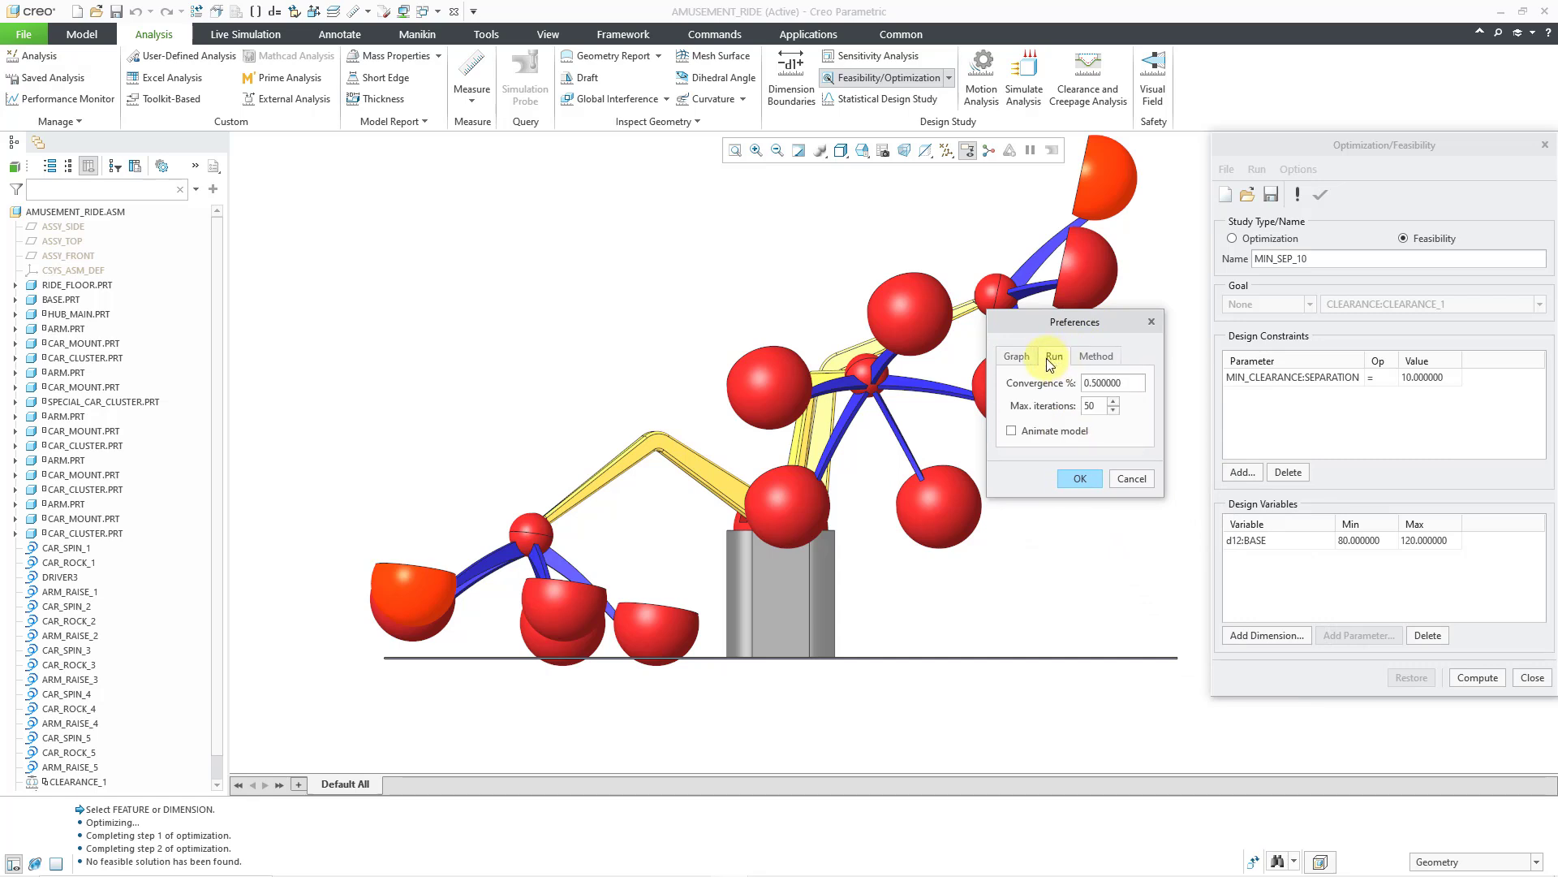
{"action": "double_click", "coordinate": [1096, 382]}
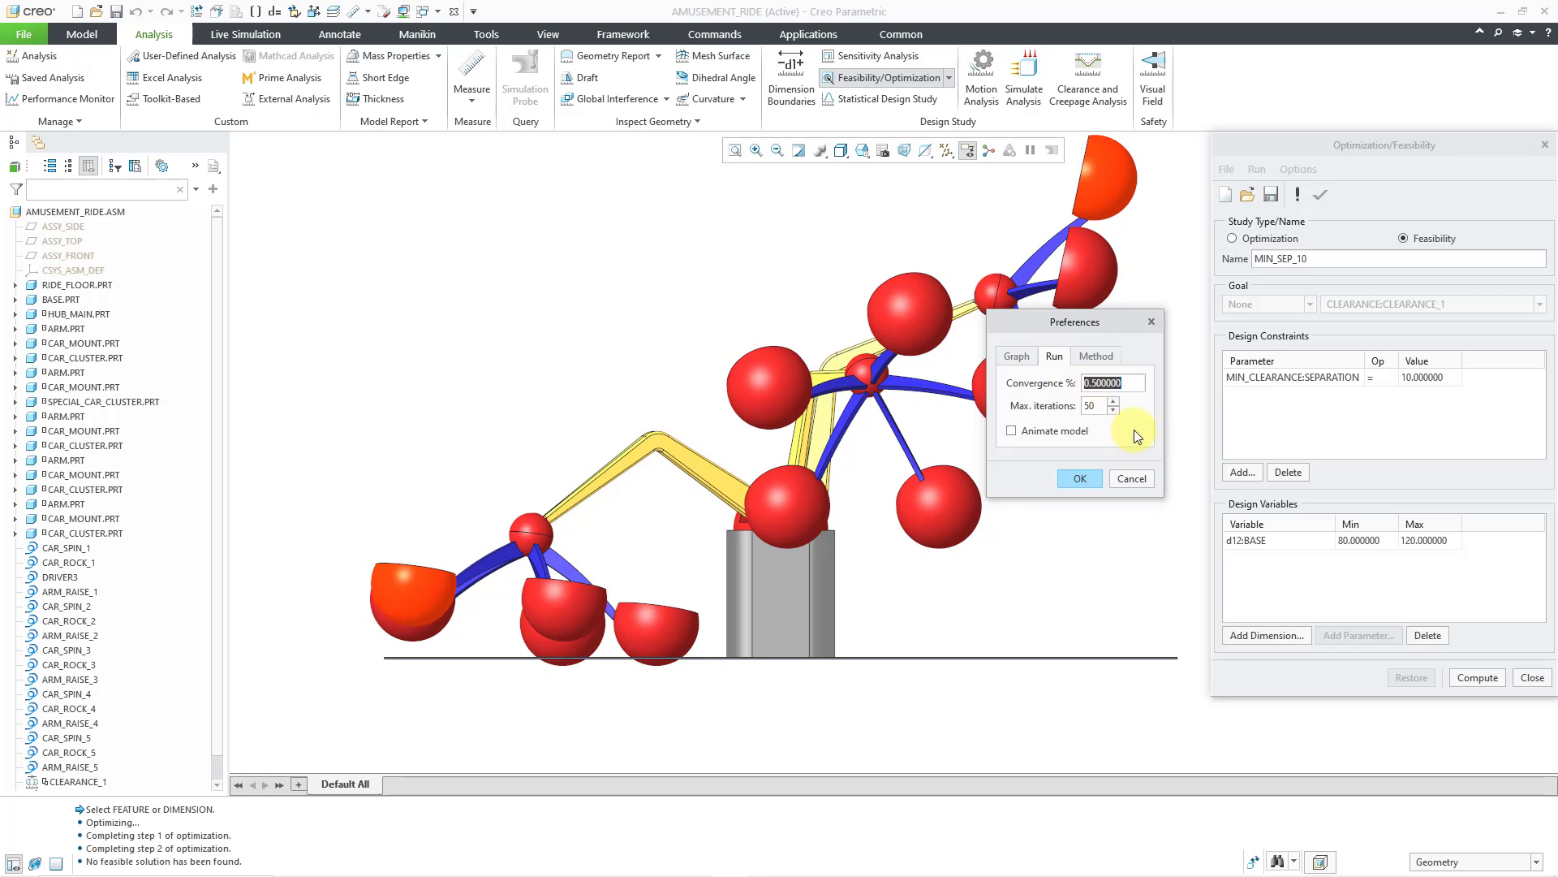
{"action": "type", "text": "2"}
{"action": "left_click", "coordinate": [1096, 357]}
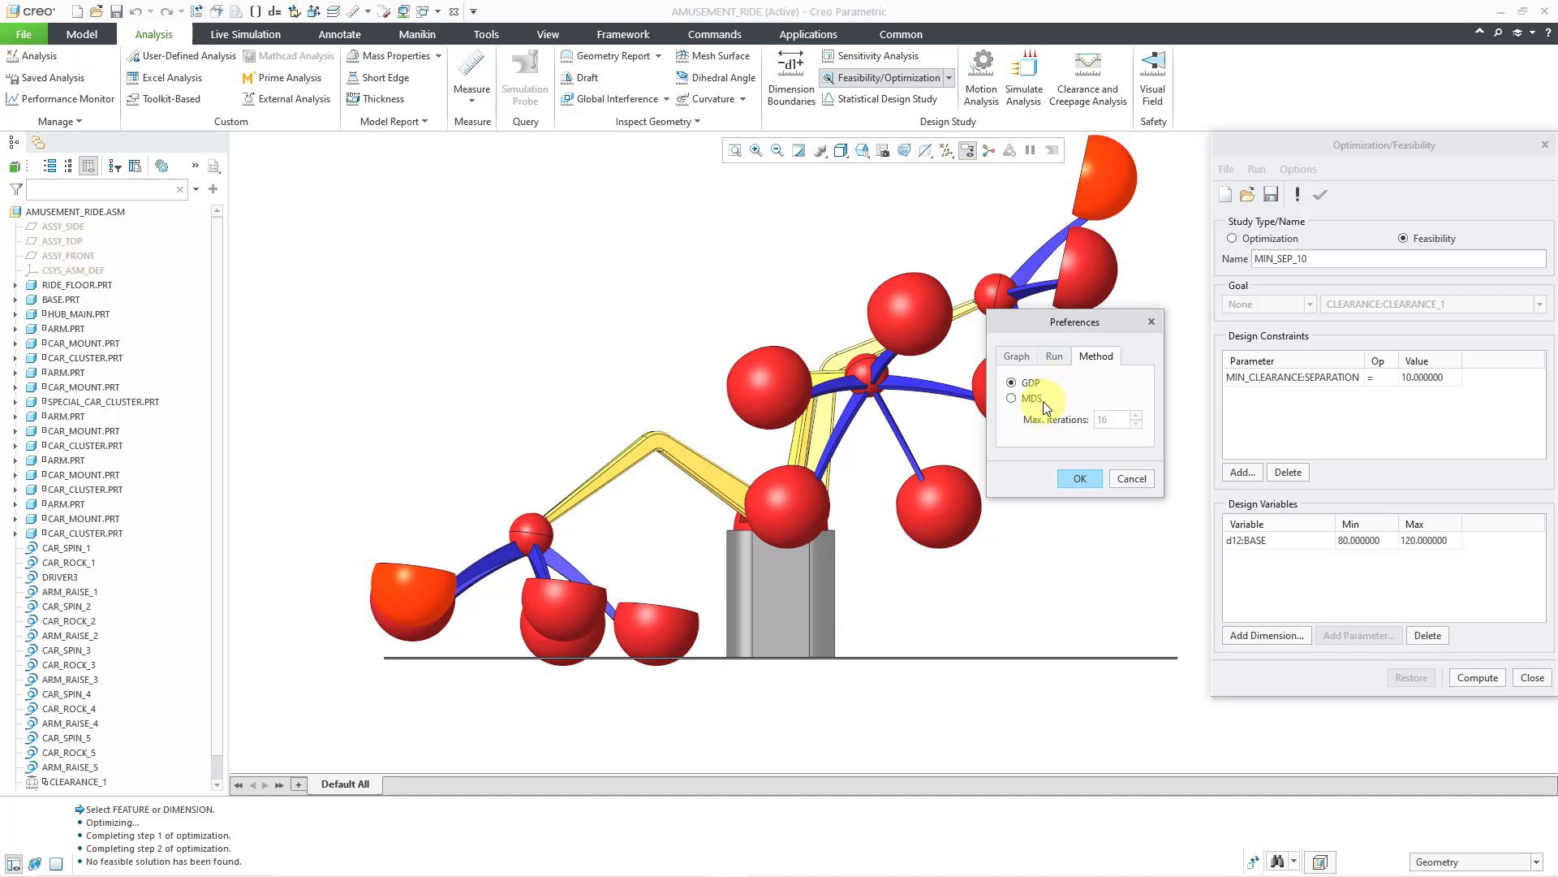
{"action": "left_click", "coordinate": [1055, 359]}
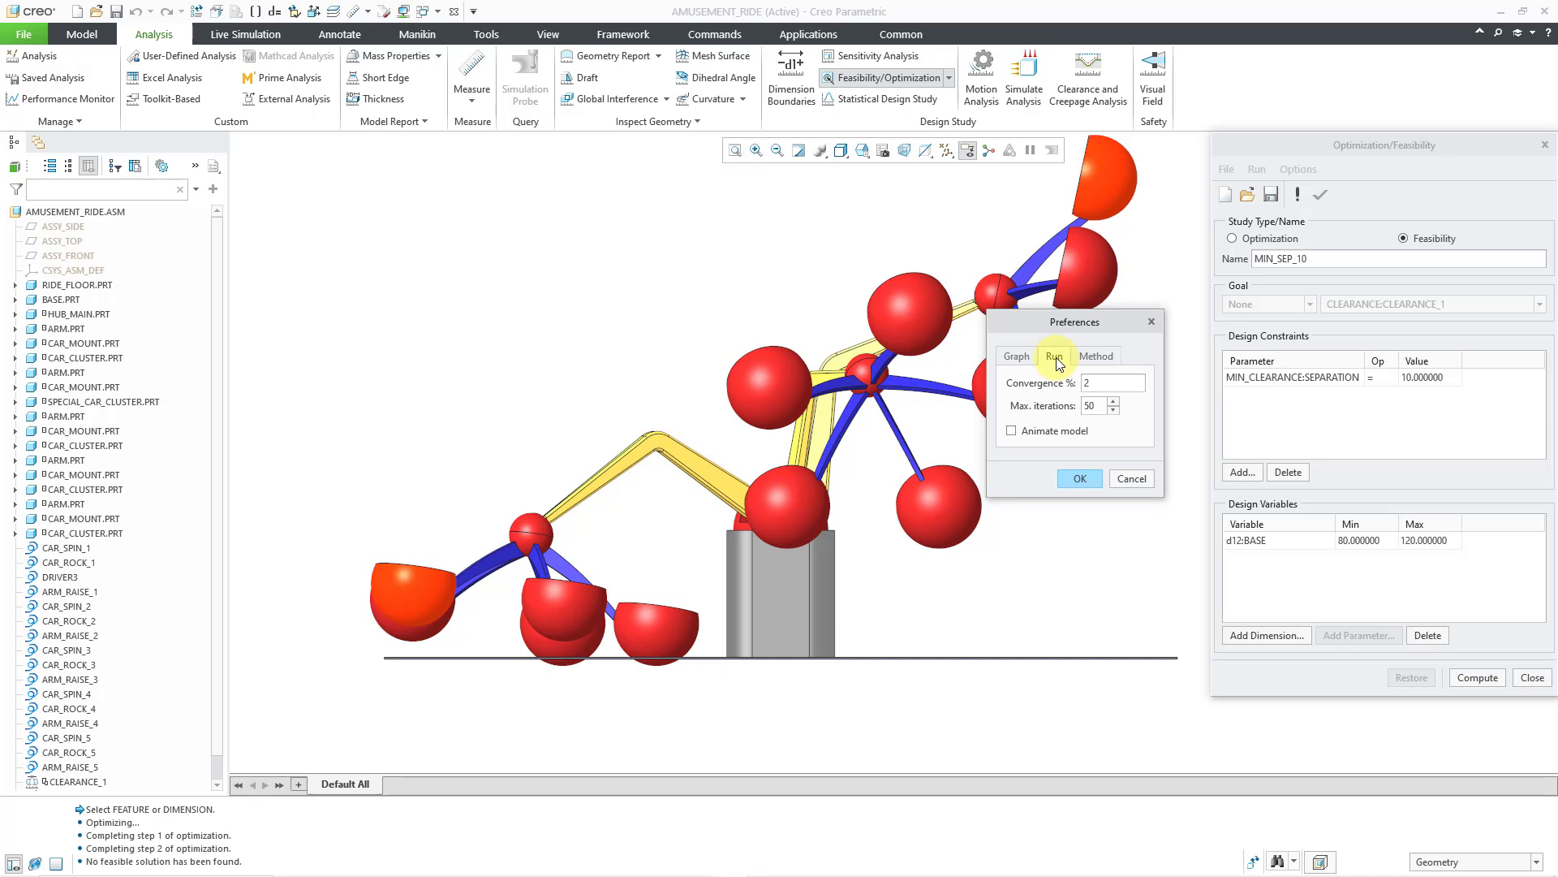
{"action": "left_click", "coordinate": [1082, 478]}
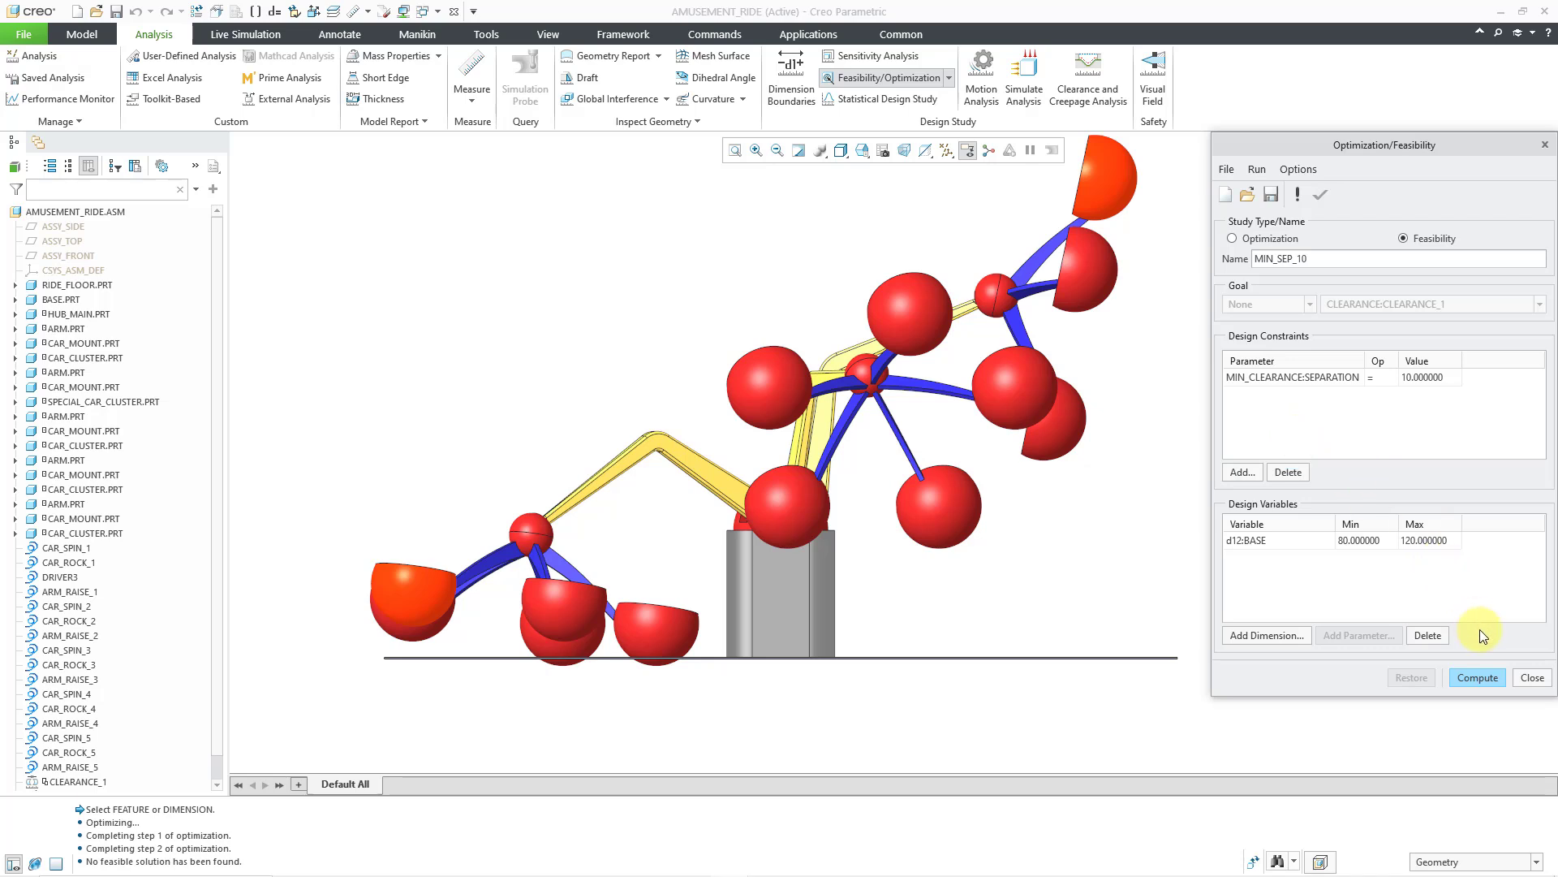
{"action": "left_click", "coordinate": [1529, 678]}
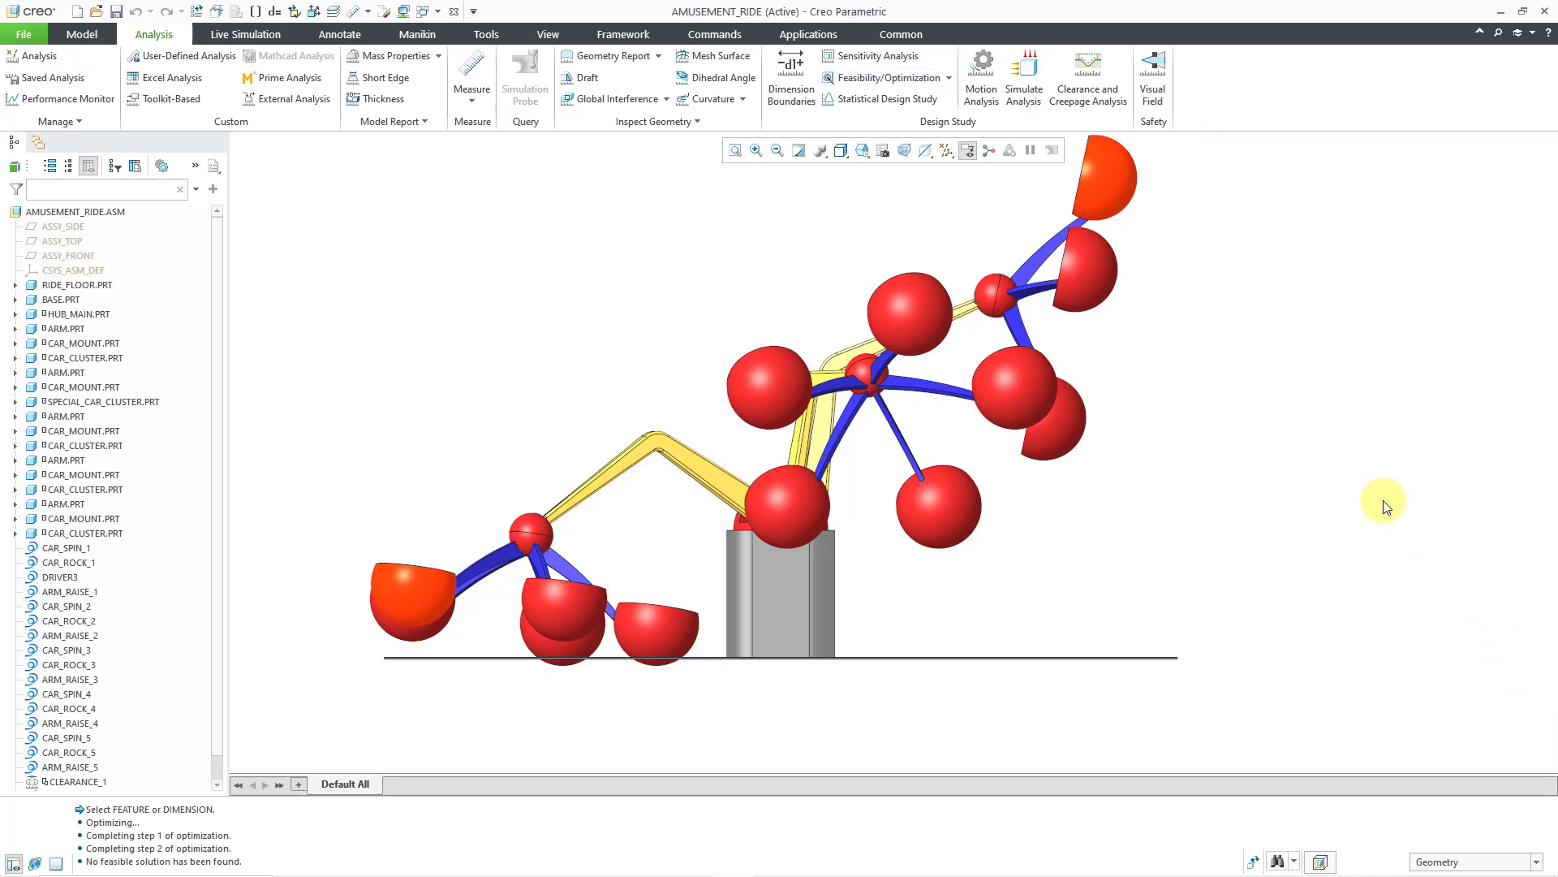
Start a sensitivity analysis with the height dimension of the base as its variable
{"action": "left_click", "coordinate": [890, 57]}
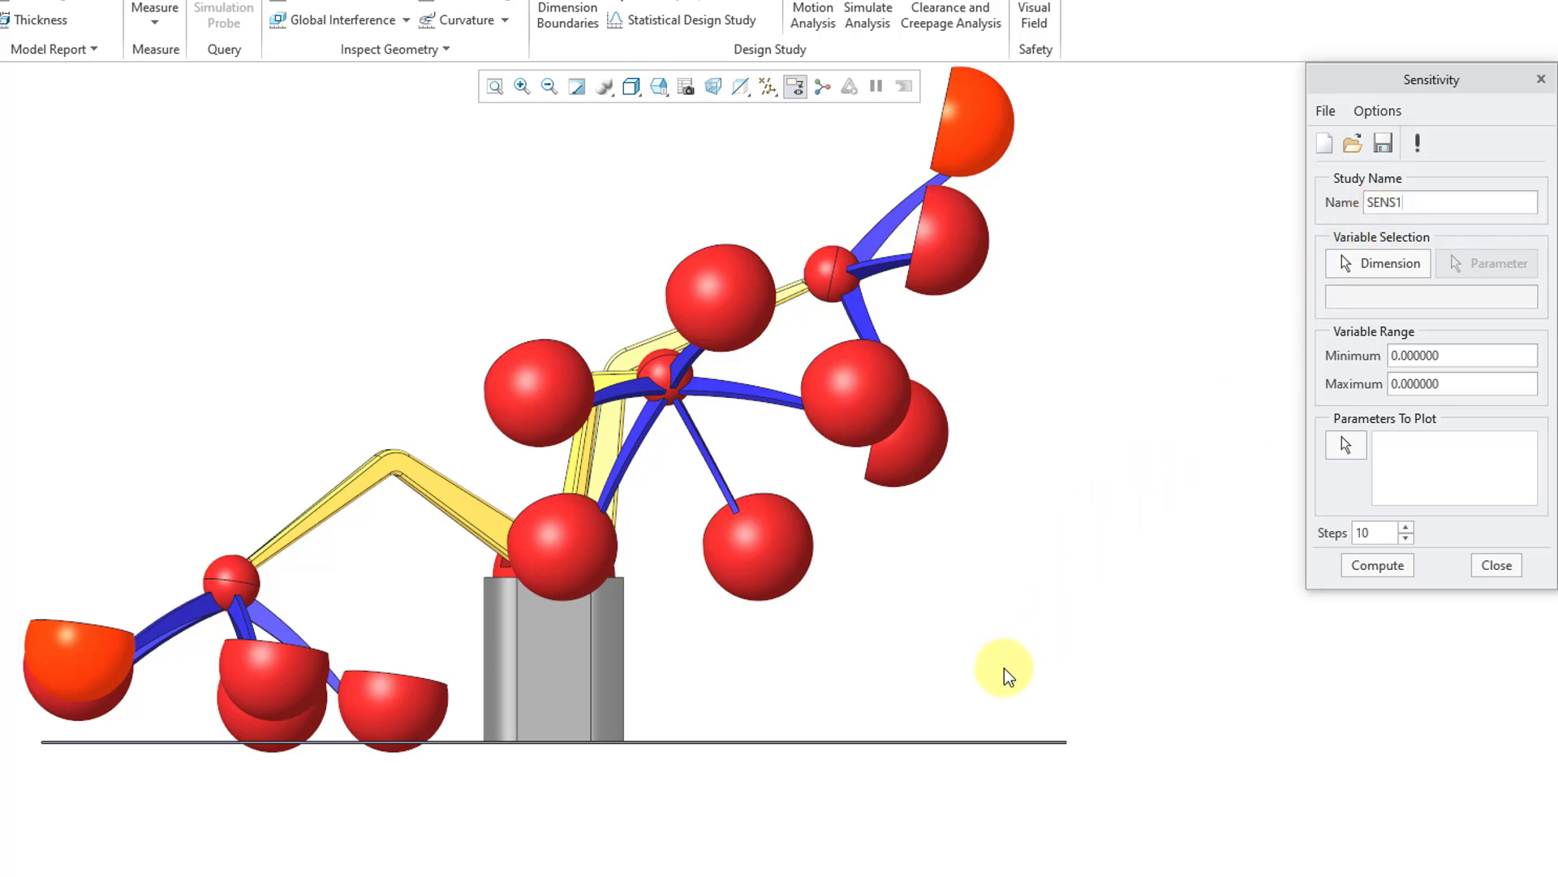
{"action": "left_click", "coordinate": [1350, 264]}
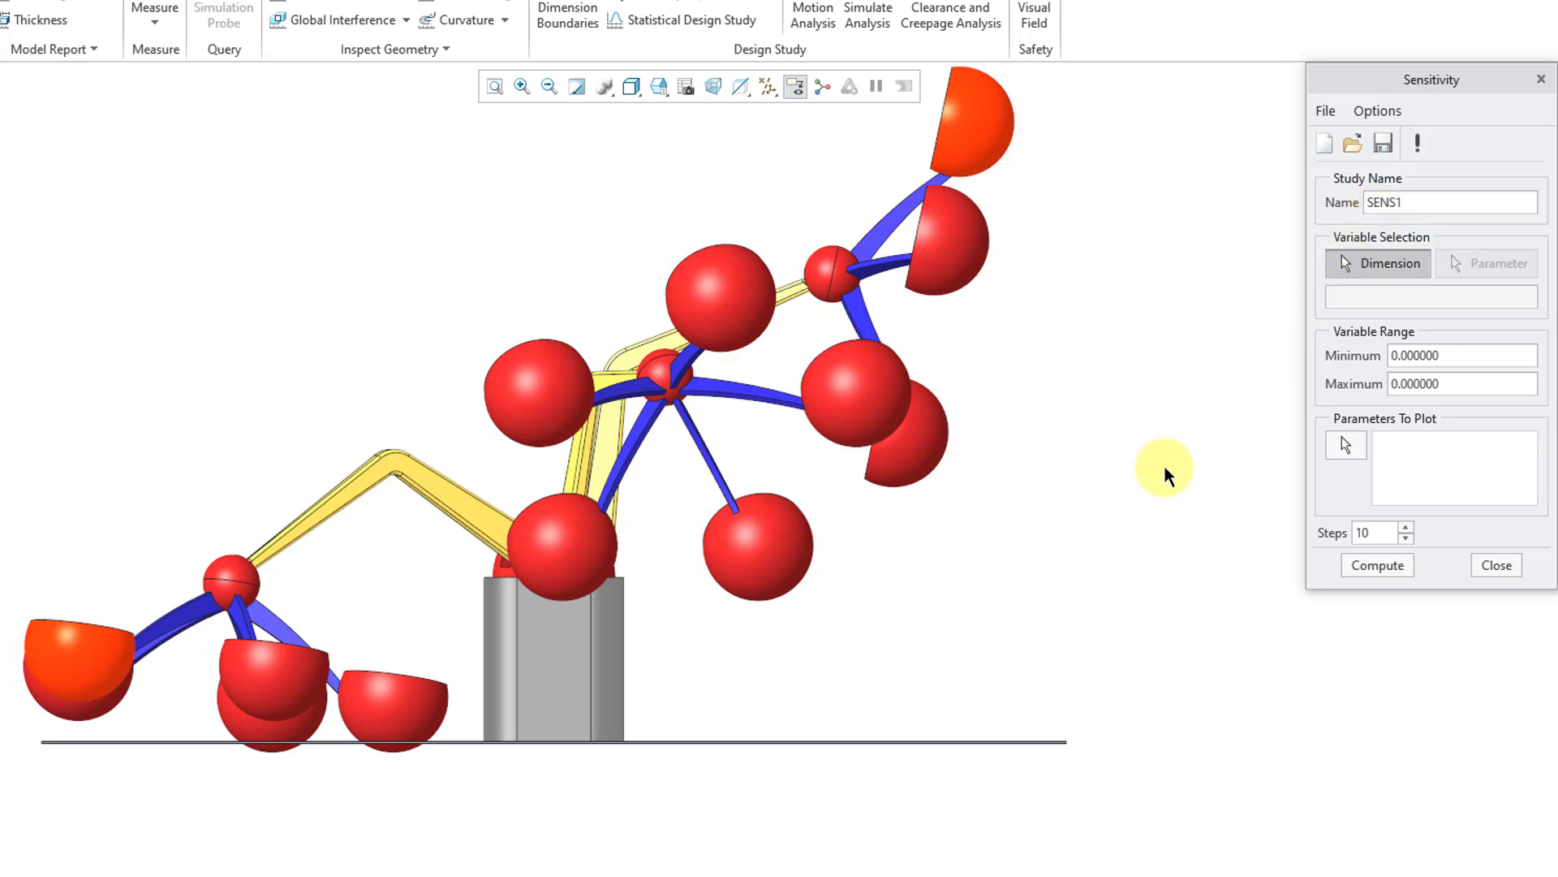
{"action": "left_click", "coordinate": [552, 659]}
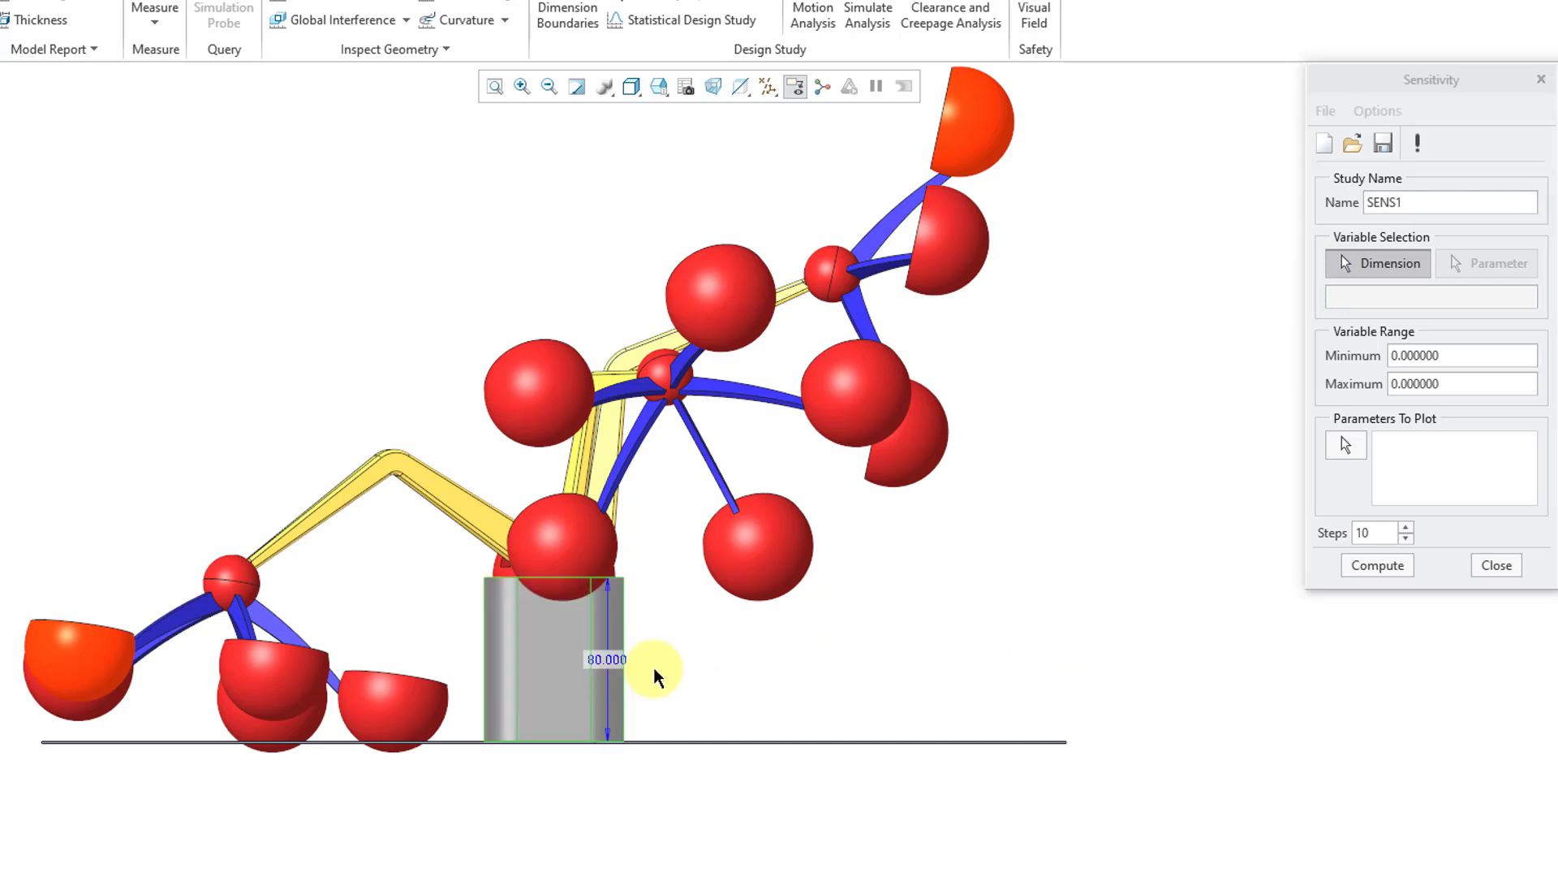
{"action": "left_click", "coordinate": [609, 659]}
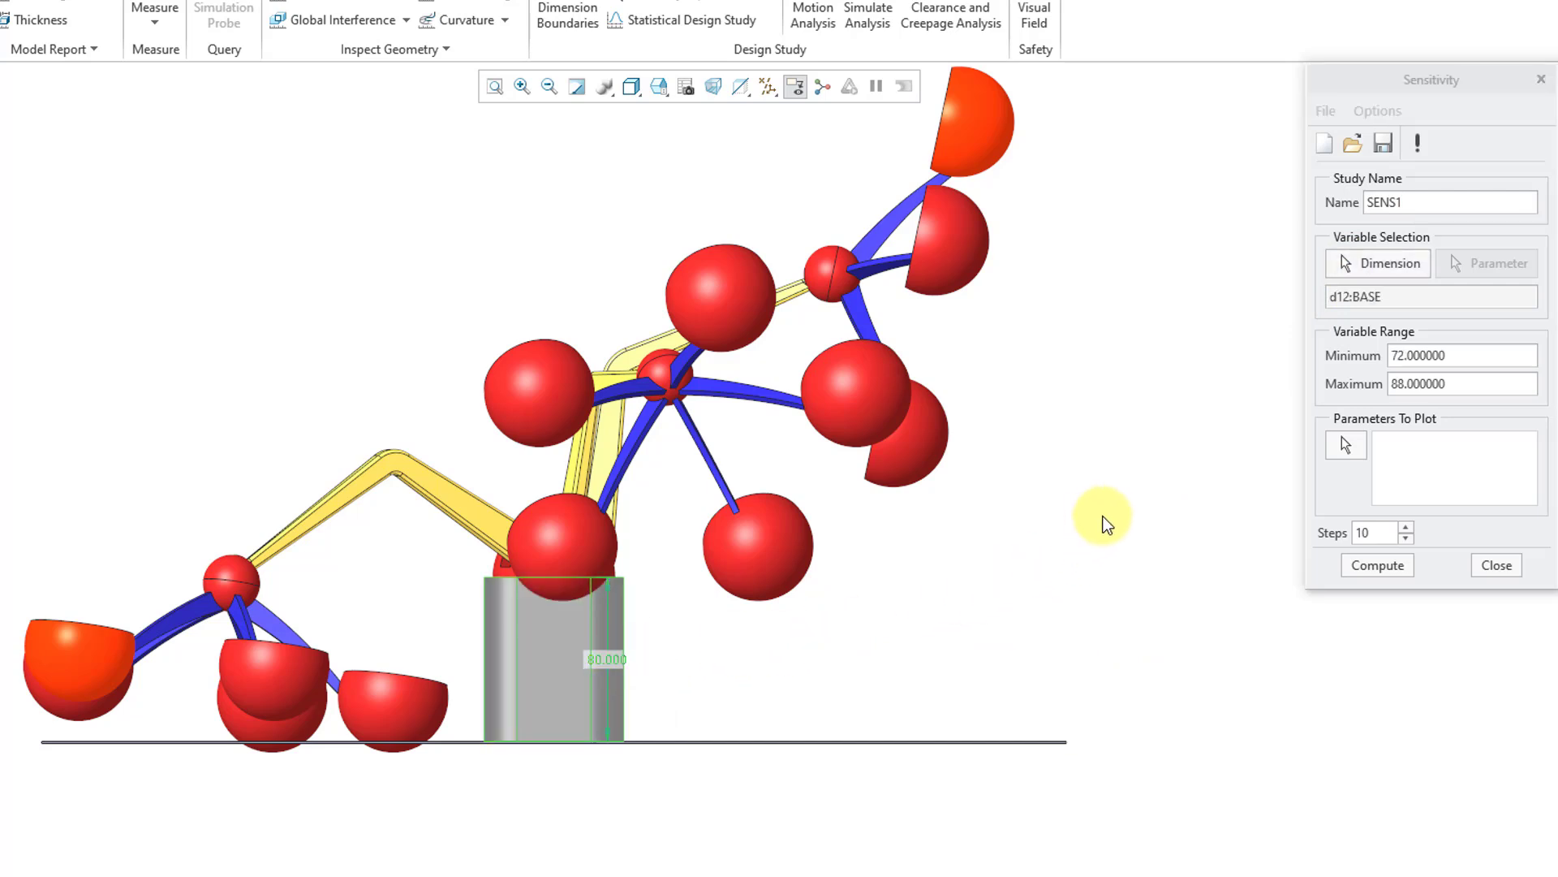
Set the sensitivity variable range from 80 to 120 with 41 steps
{"action": "left_click", "coordinate": [1478, 355]}
{"action": "left_click_drag", "start_coordinate": [1478, 354], "coordinate": [1343, 354]}
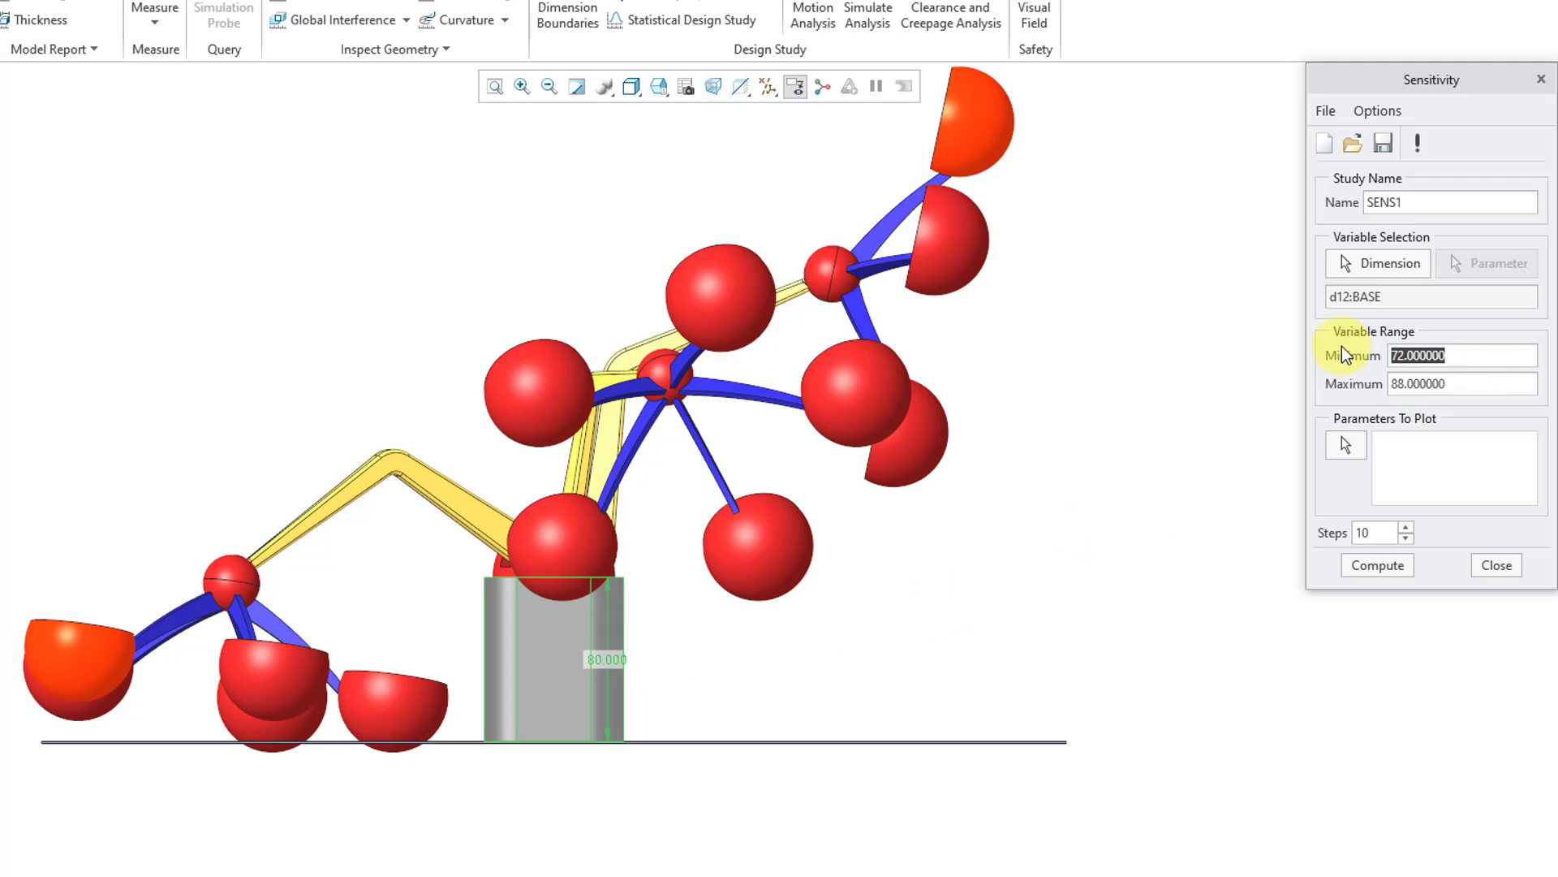
{"action": "type", "text": "80"}
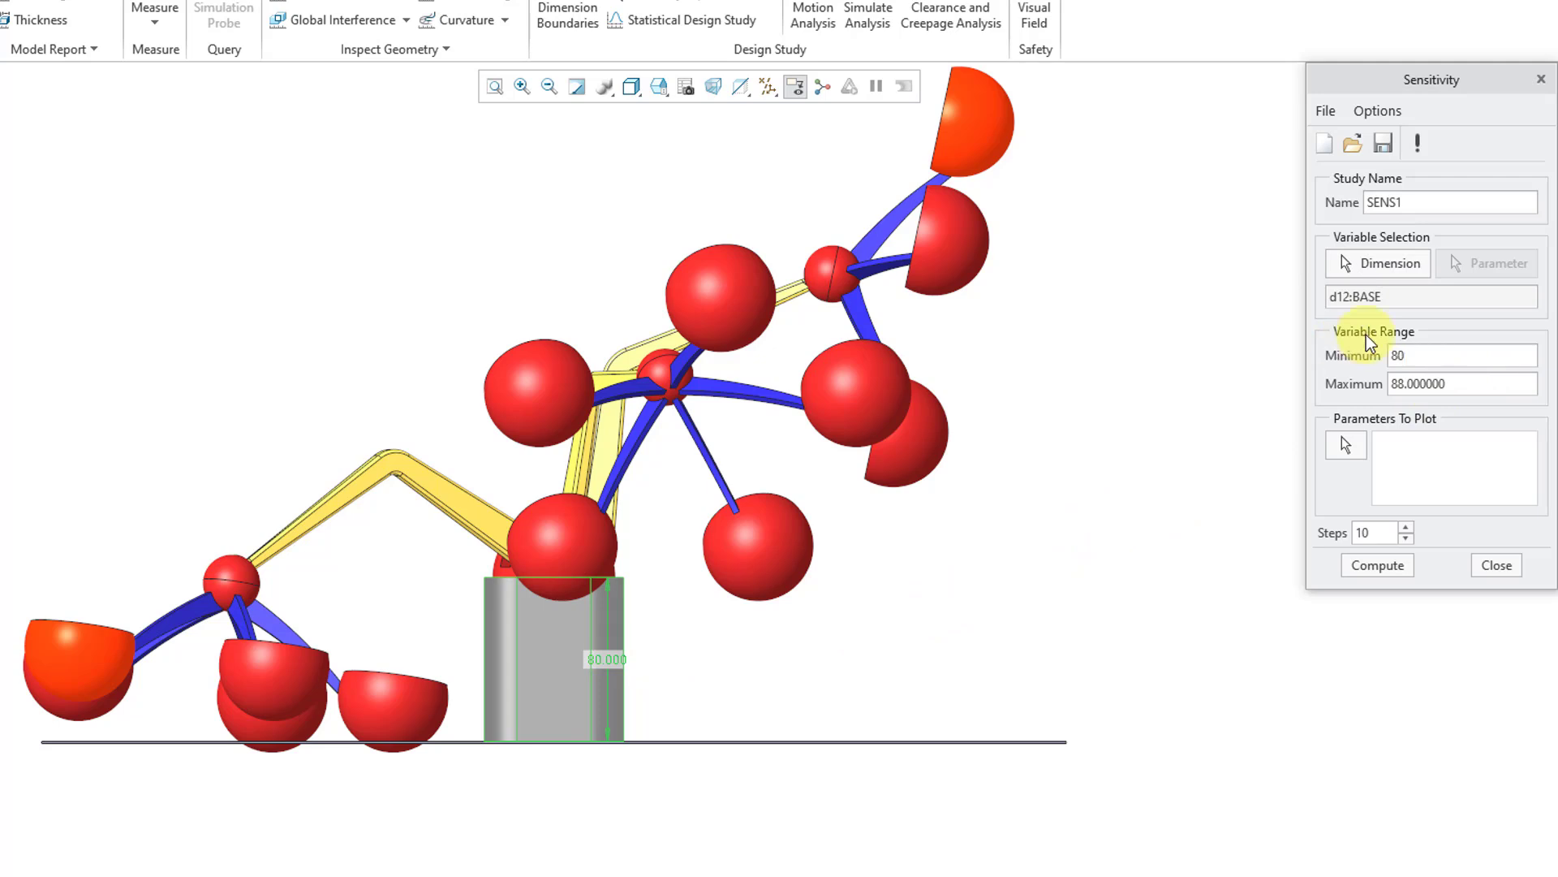
{"action": "double_click", "coordinate": [1432, 384]}
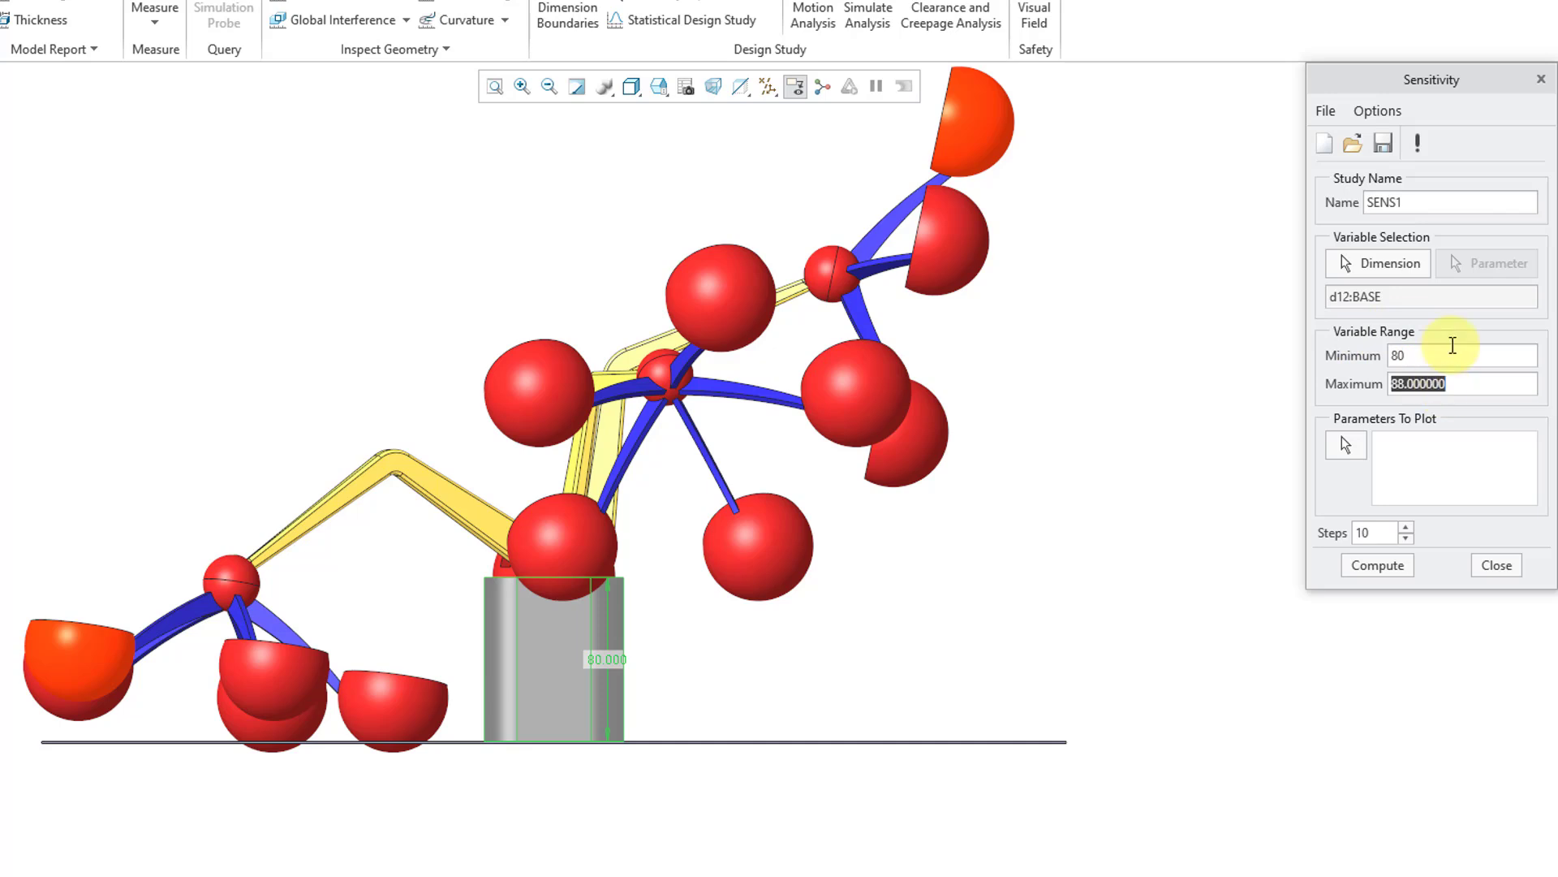
{"action": "type", "text": "120"}
{"action": "left_click", "coordinate": [1366, 532]}
{"action": "double_click", "coordinate": [1363, 532]}
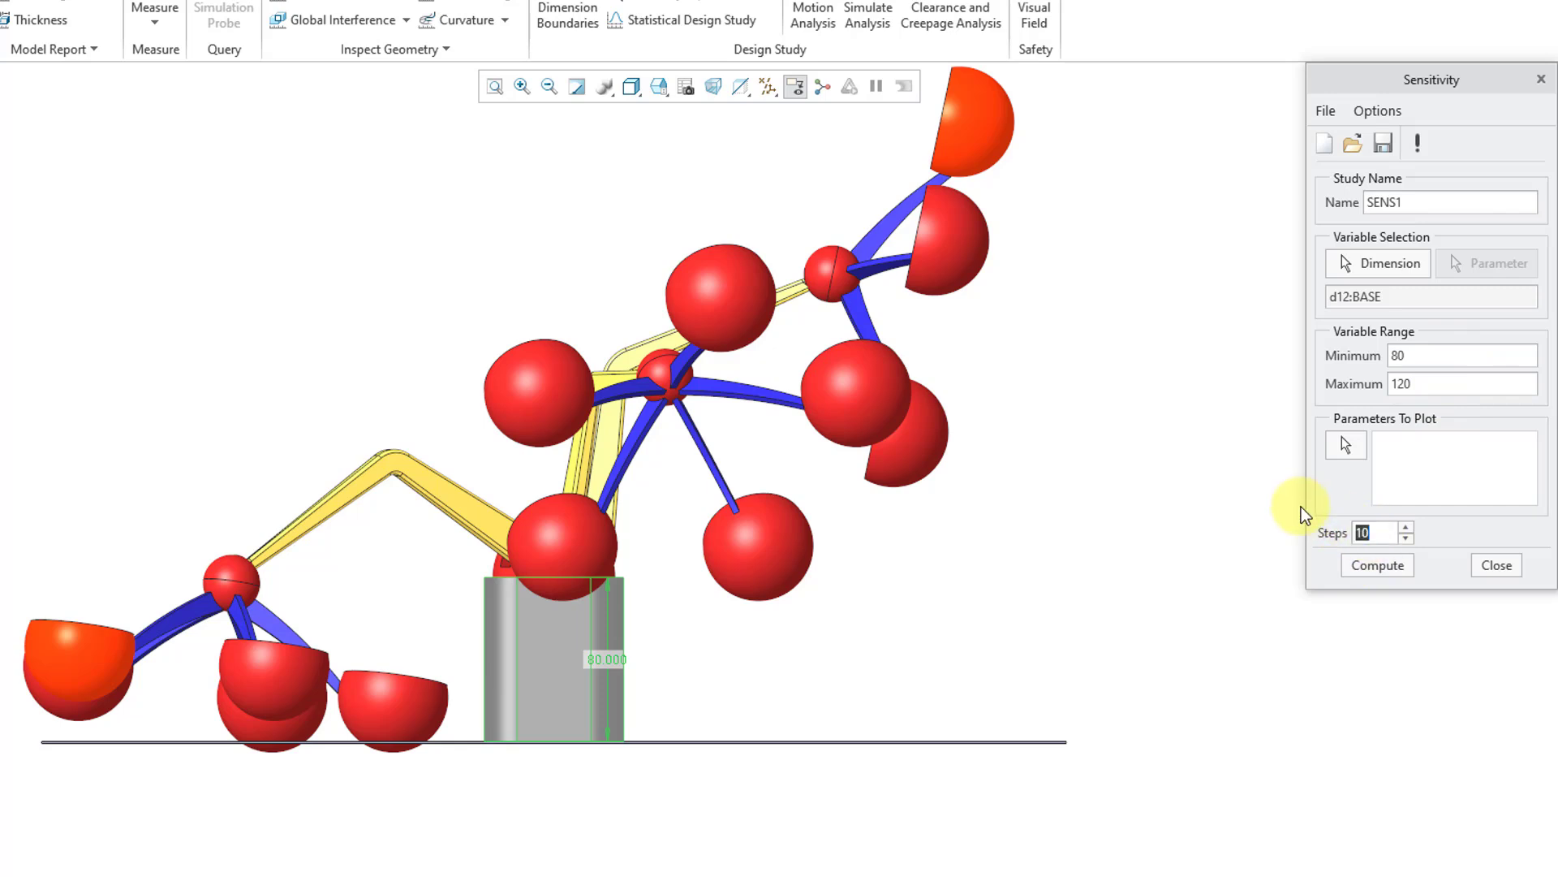
{"action": "type", "text": "41"}
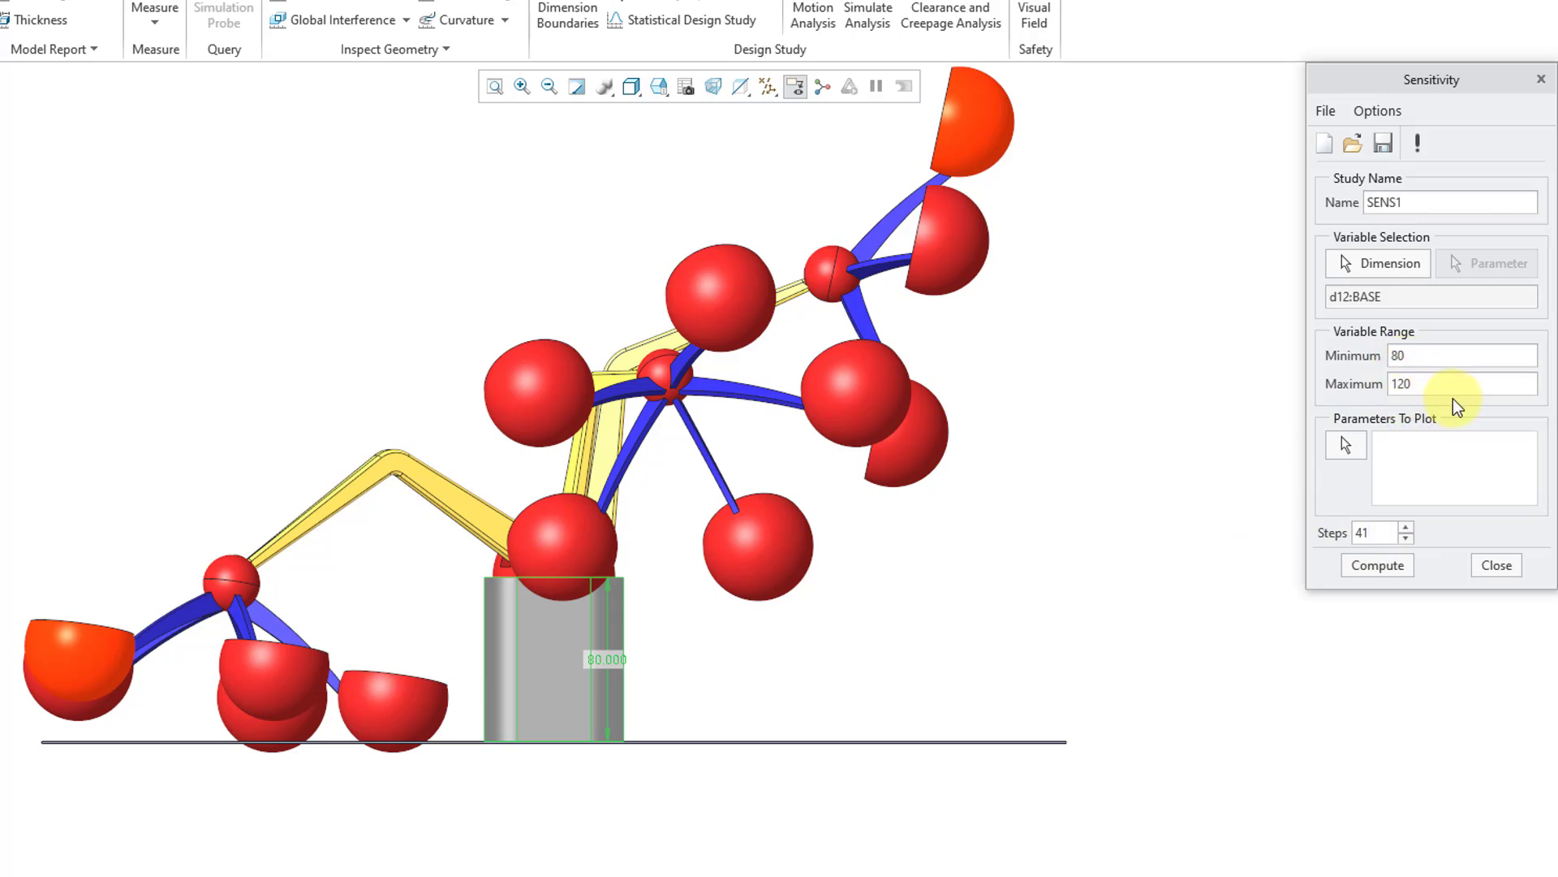
Choose MIN_CLEARANCE:SEPARATION as the parameter to plot and compute the sensitivity study
{"action": "left_click", "coordinate": [1345, 445]}
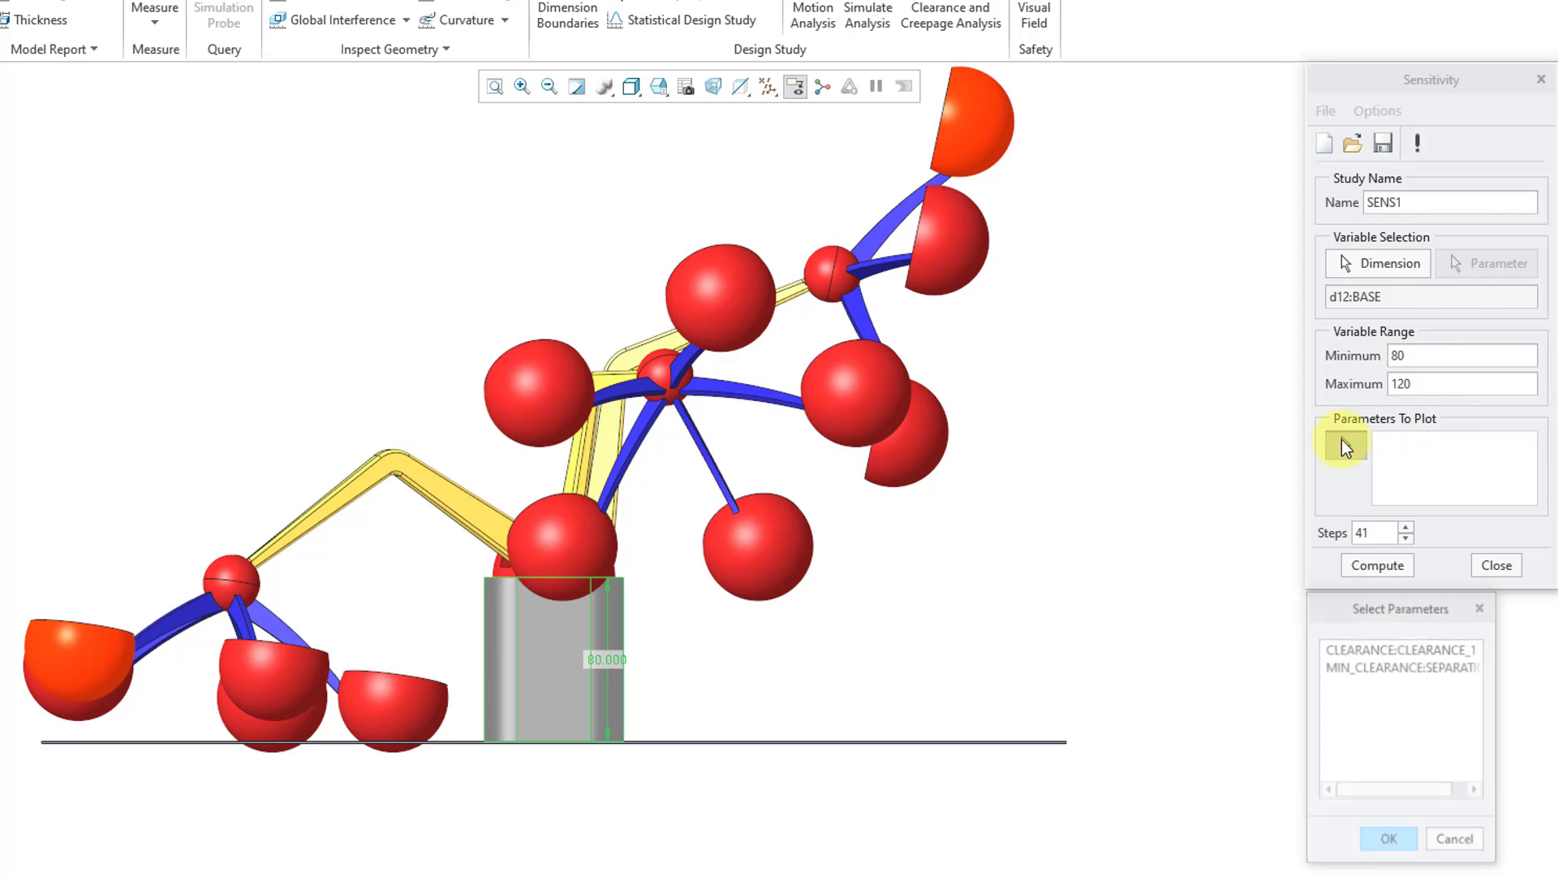
{"action": "left_click", "coordinate": [1385, 668]}
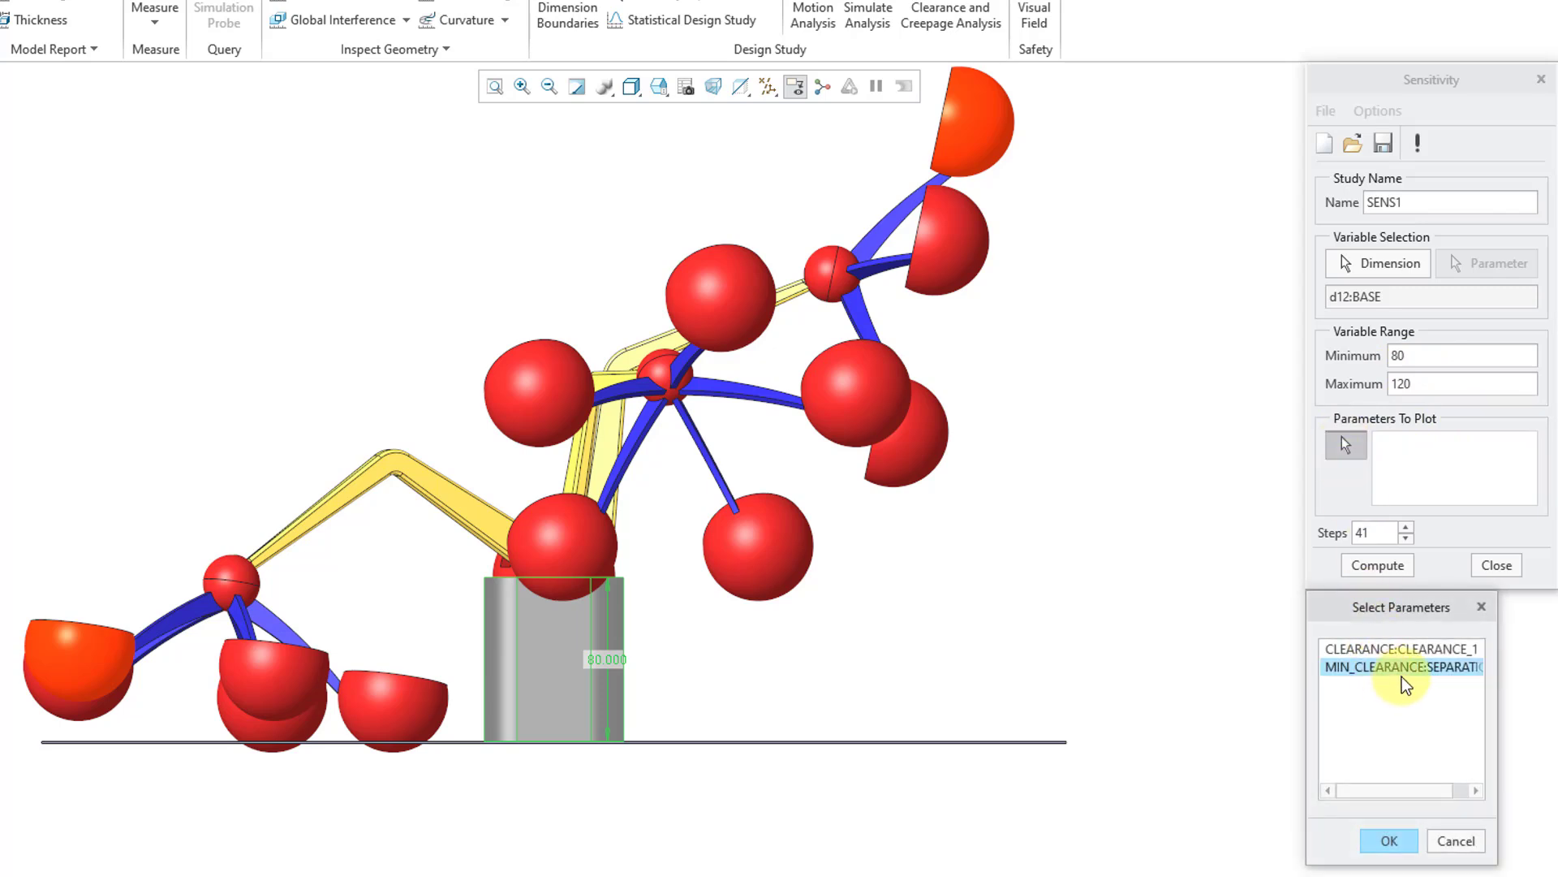
{"action": "left_click", "coordinate": [1390, 842]}
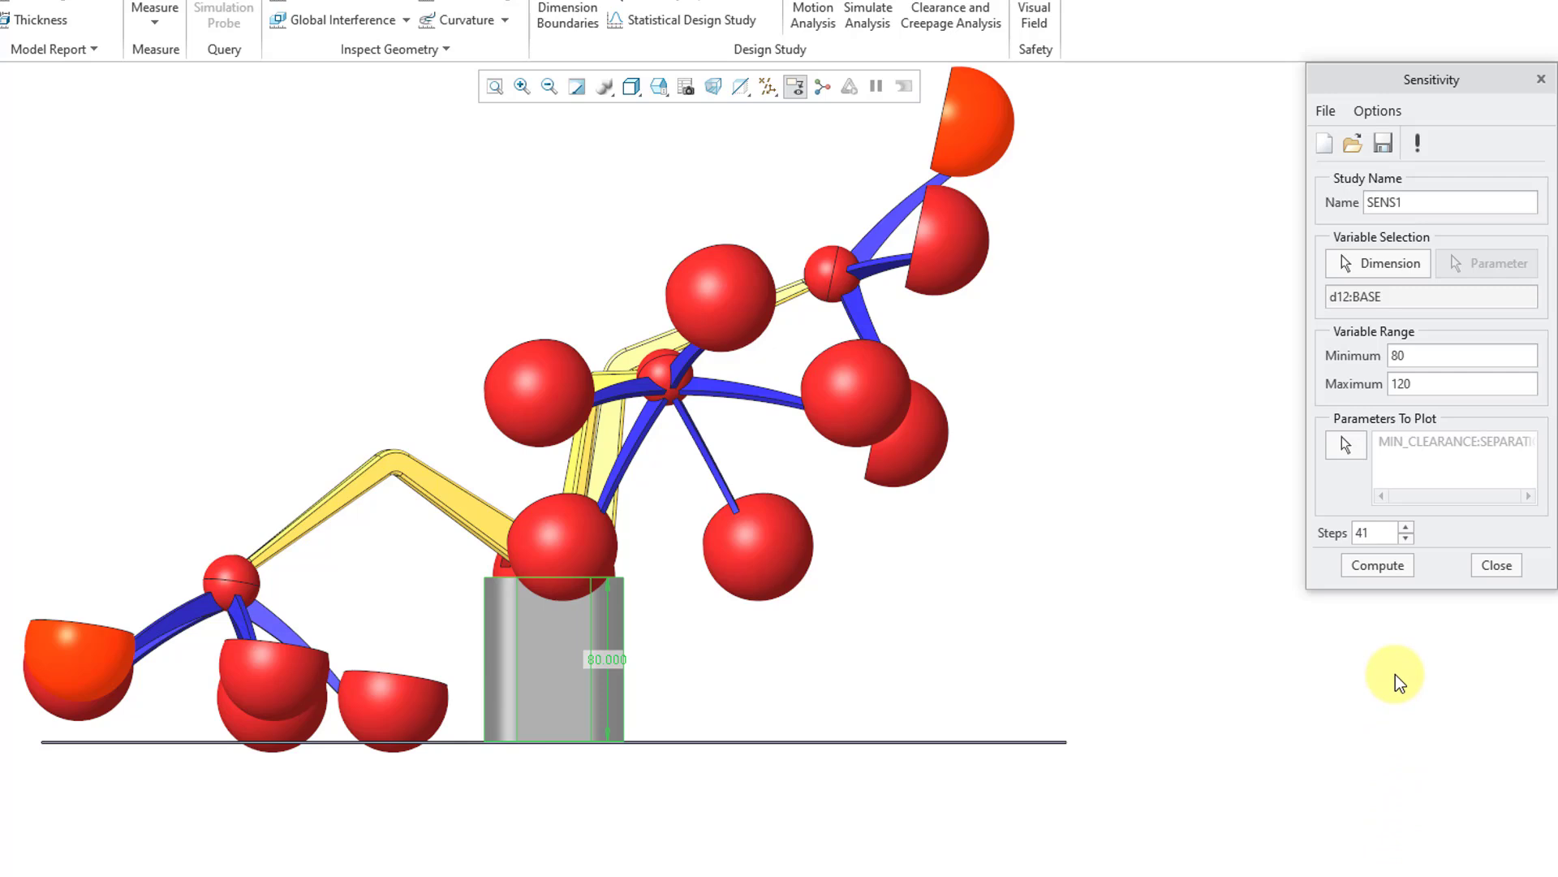
{"action": "left_click", "coordinate": [1393, 568]}
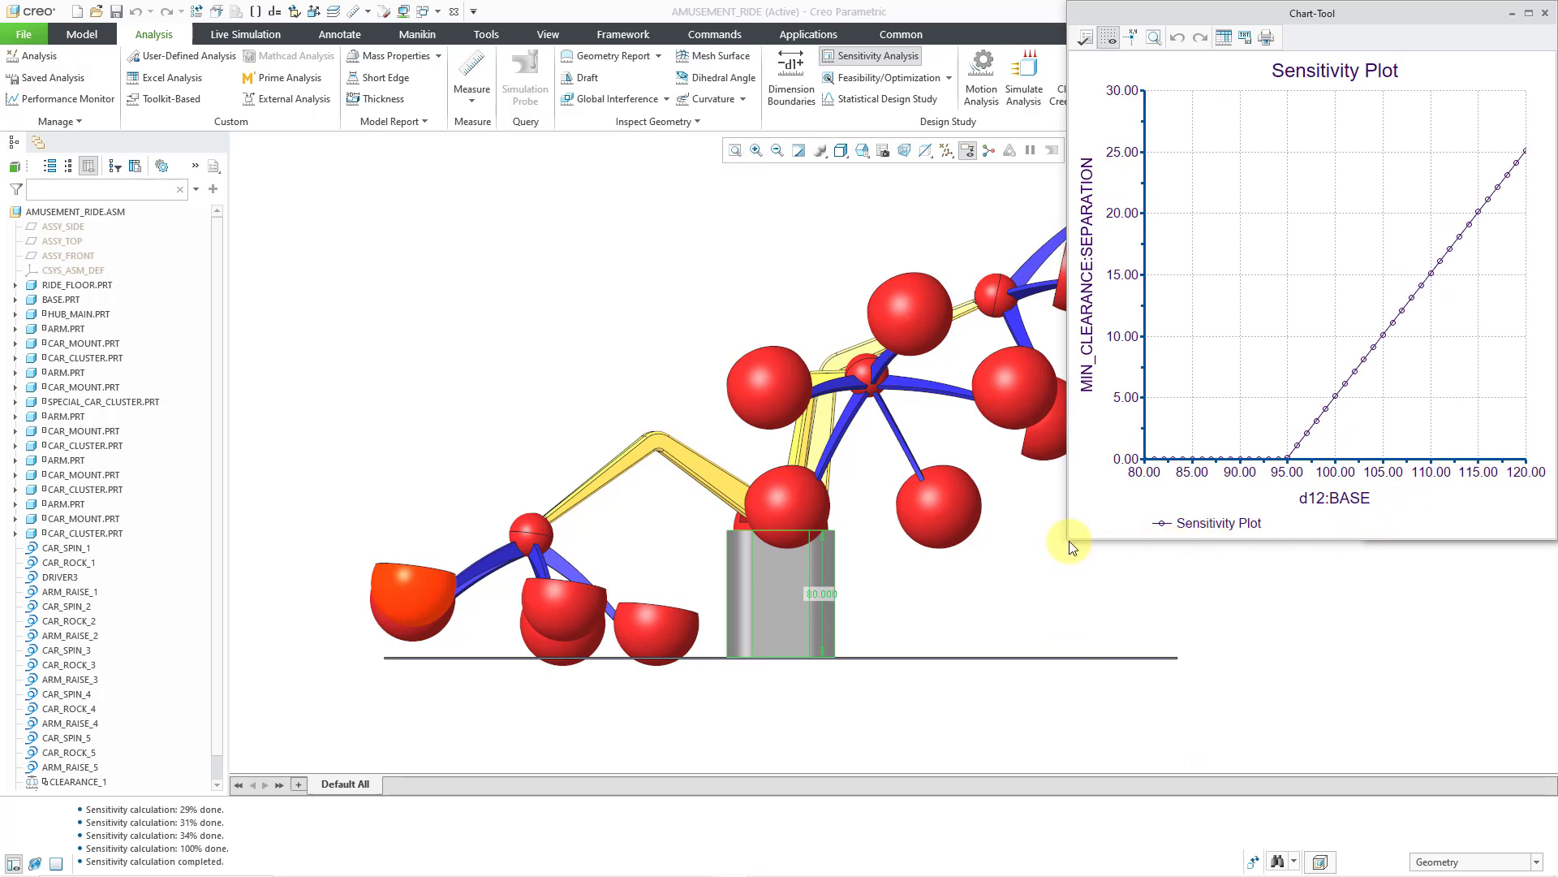
Give the sensitivity plot's Y-axis a user-defined range from 5 to 15 with 10 steps
{"action": "left_click_drag", "start_coordinate": [1069, 540], "coordinate": [430, 739]}
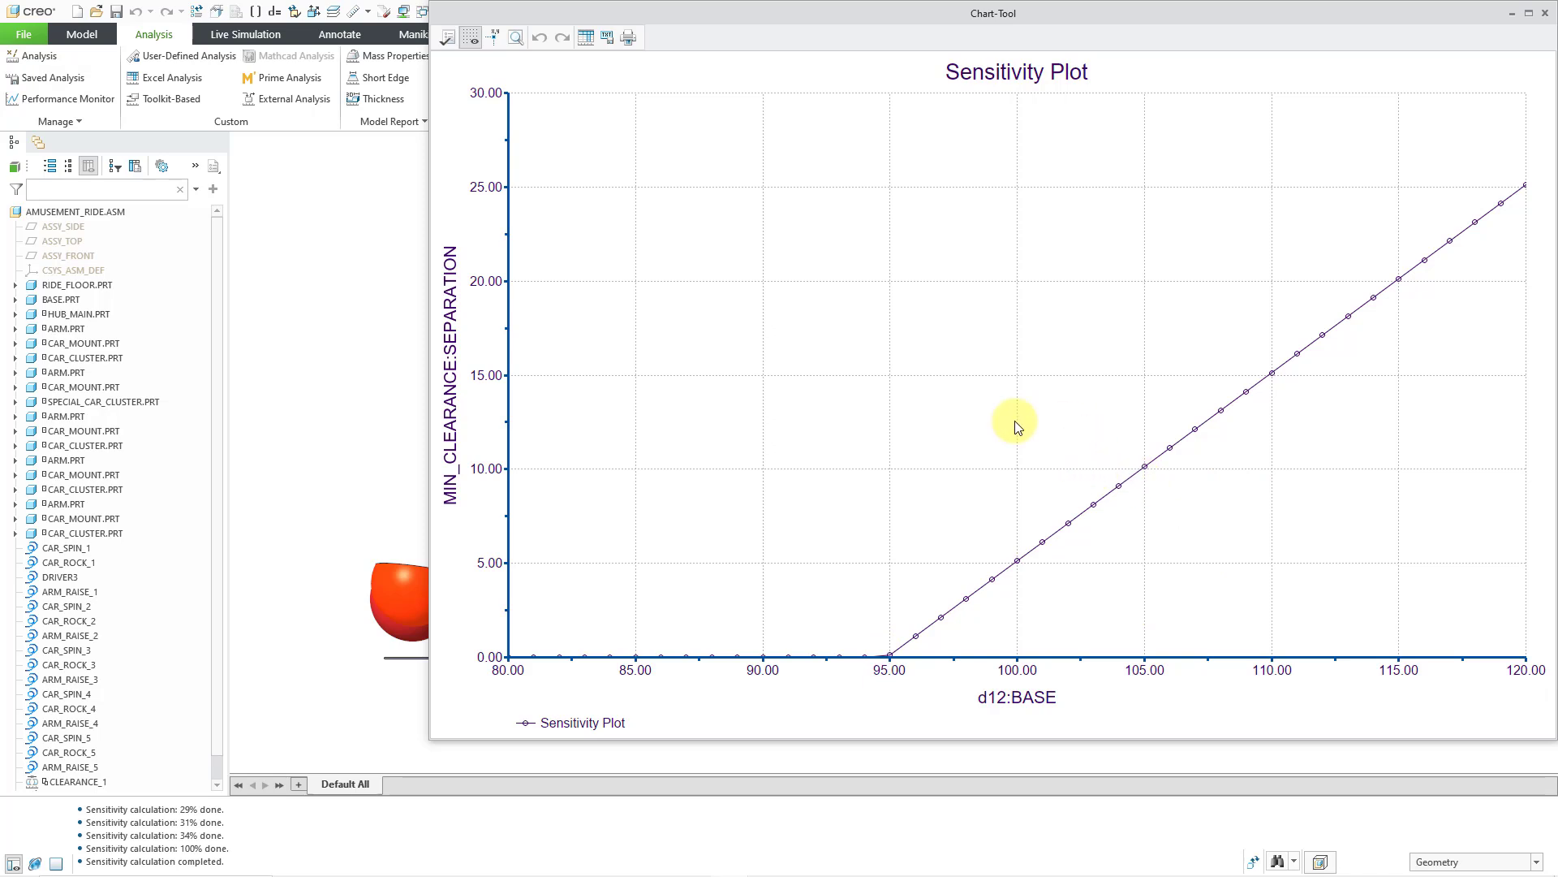
{"action": "left_click", "coordinate": [448, 39]}
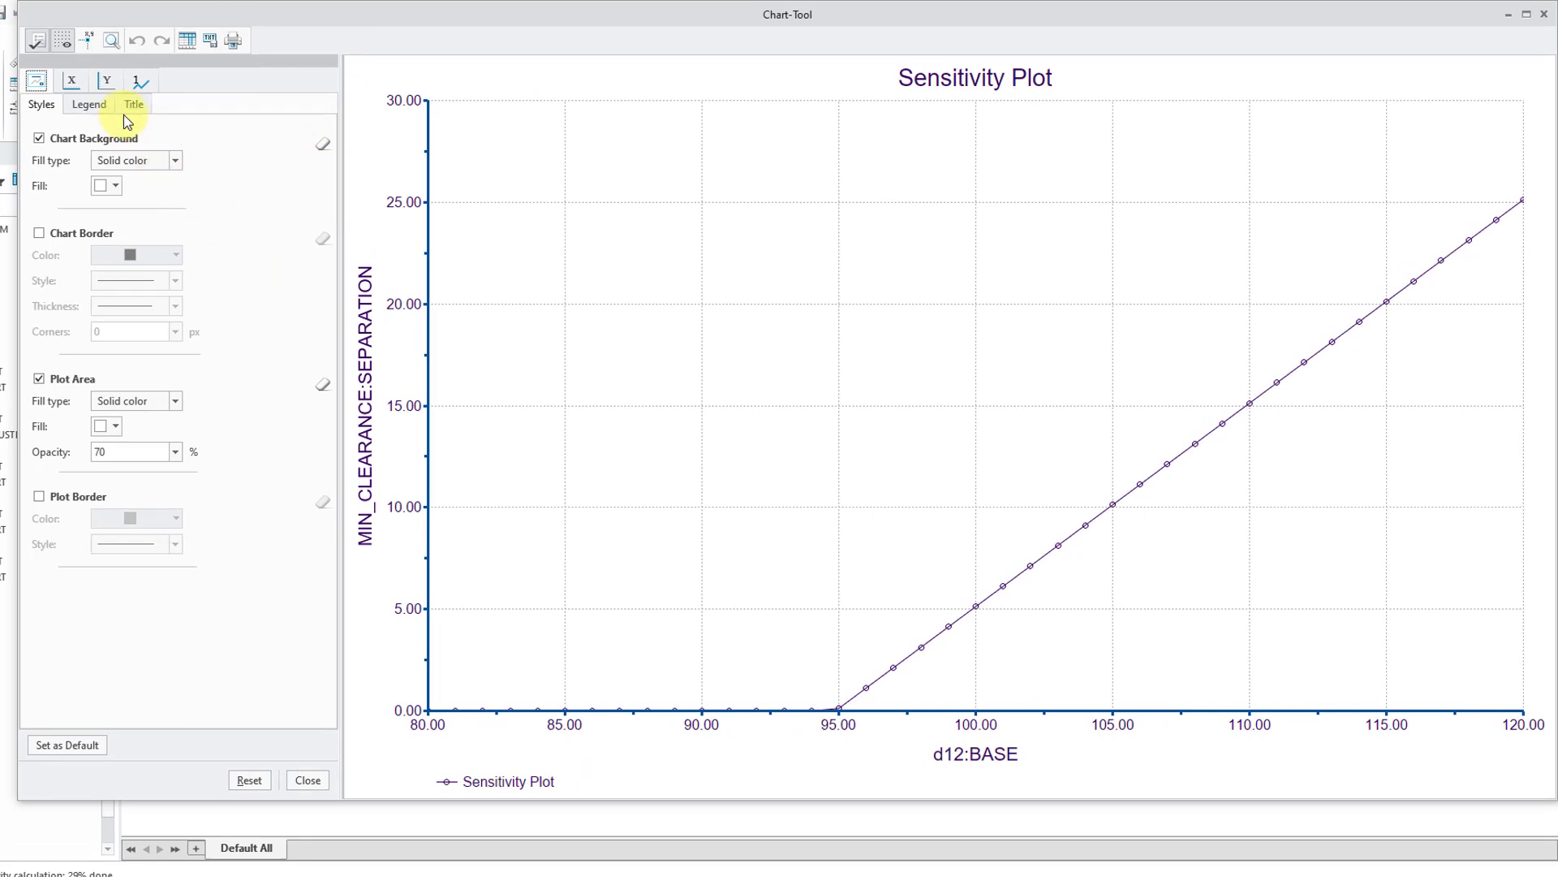
{"action": "left_click", "coordinate": [106, 82]}
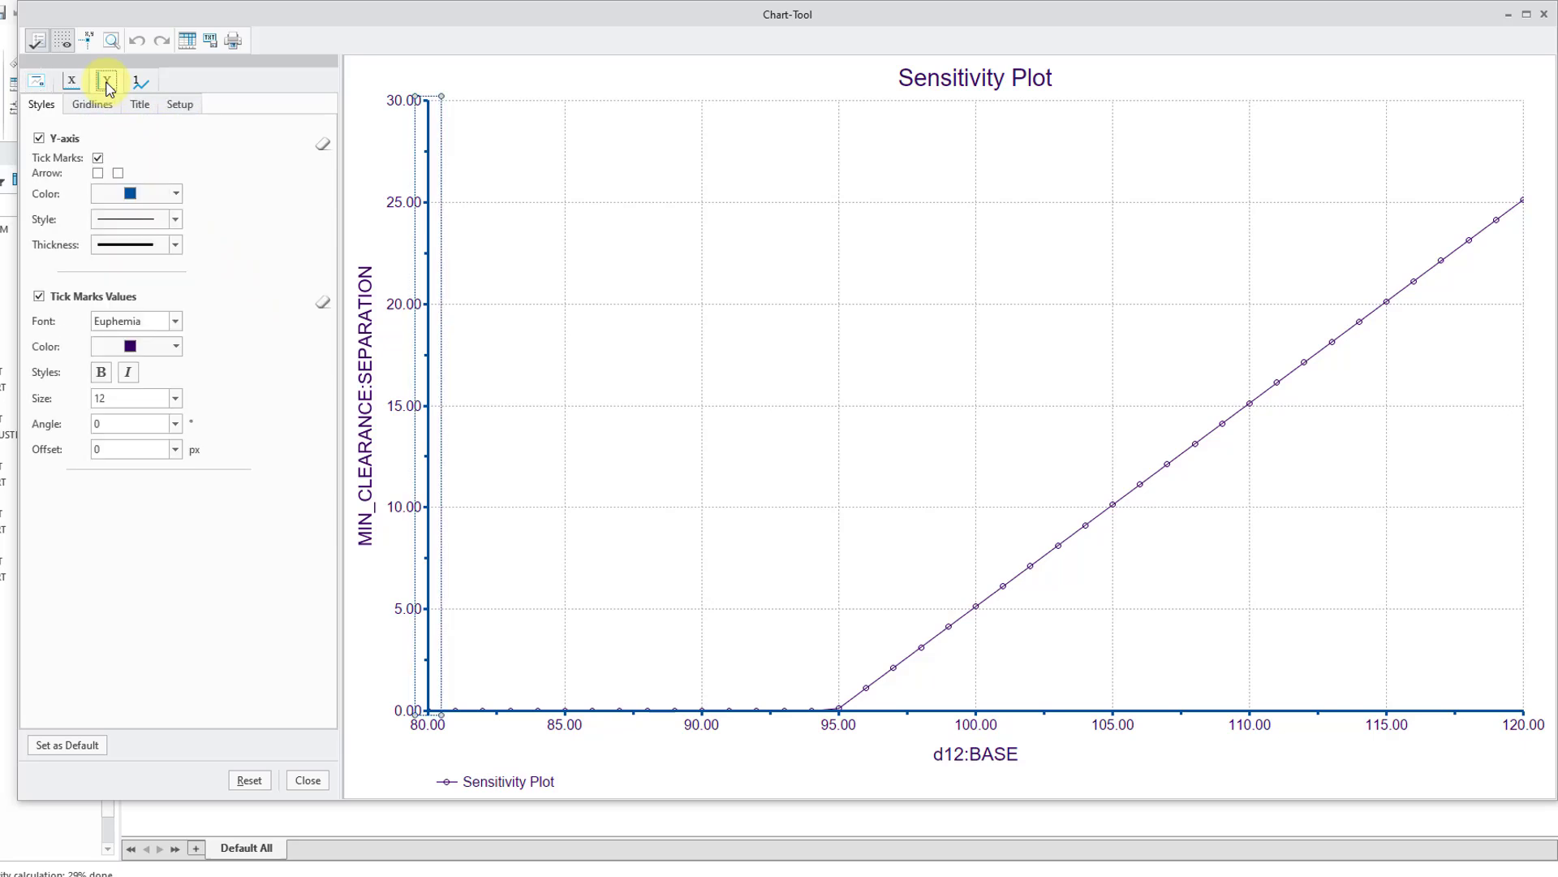
{"action": "left_click", "coordinate": [178, 105]}
{"action": "left_click", "coordinate": [39, 138]}
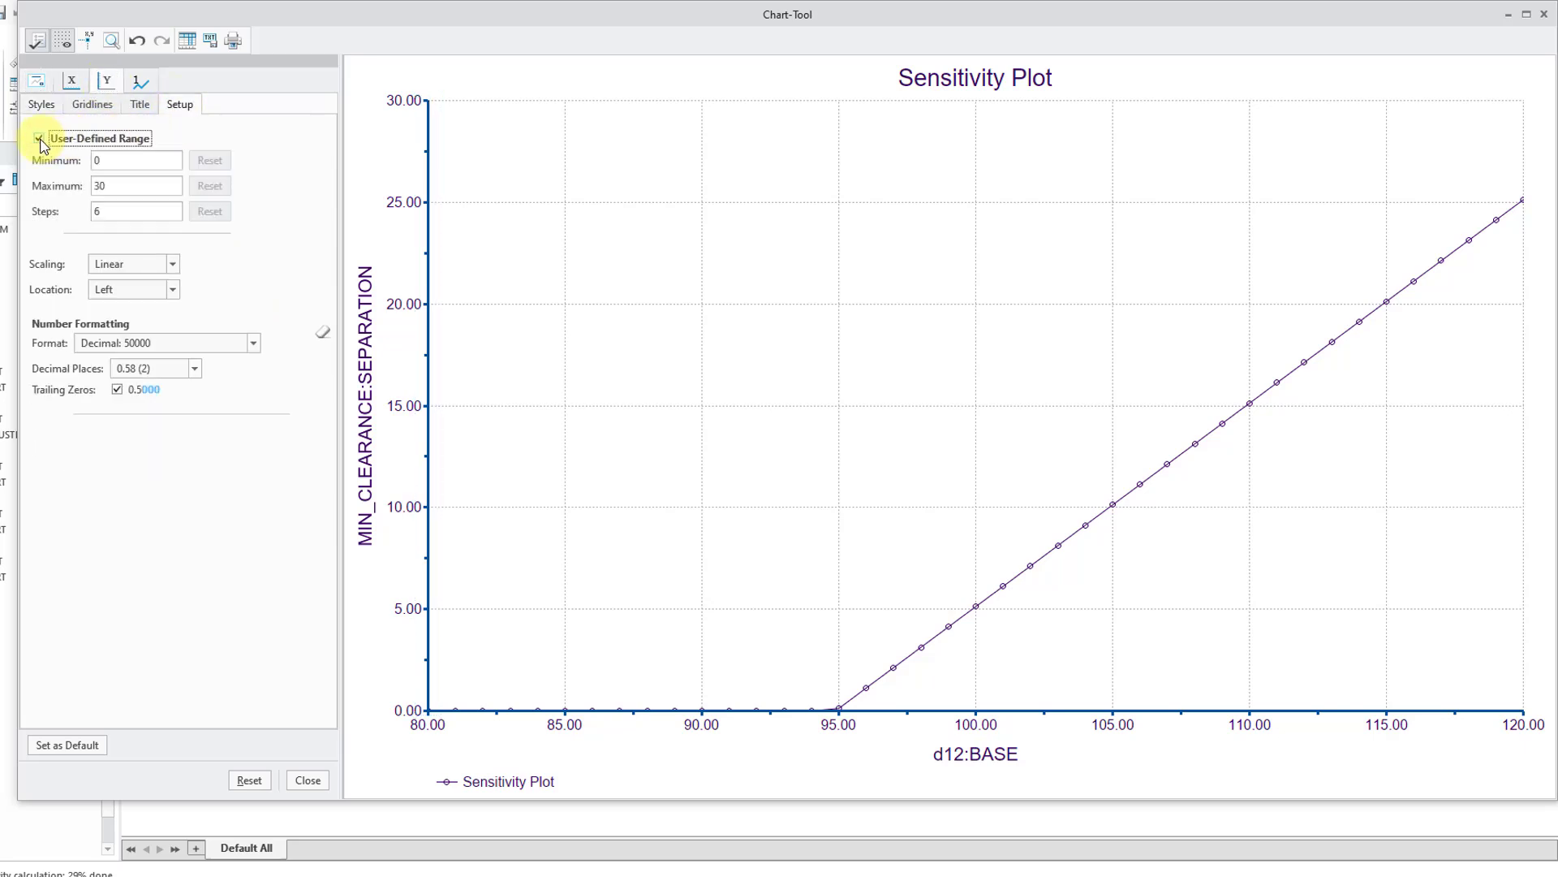
{"action": "double_click", "coordinate": [112, 162]}
{"action": "type", "text": "5"}
{"action": "double_click", "coordinate": [134, 185]}
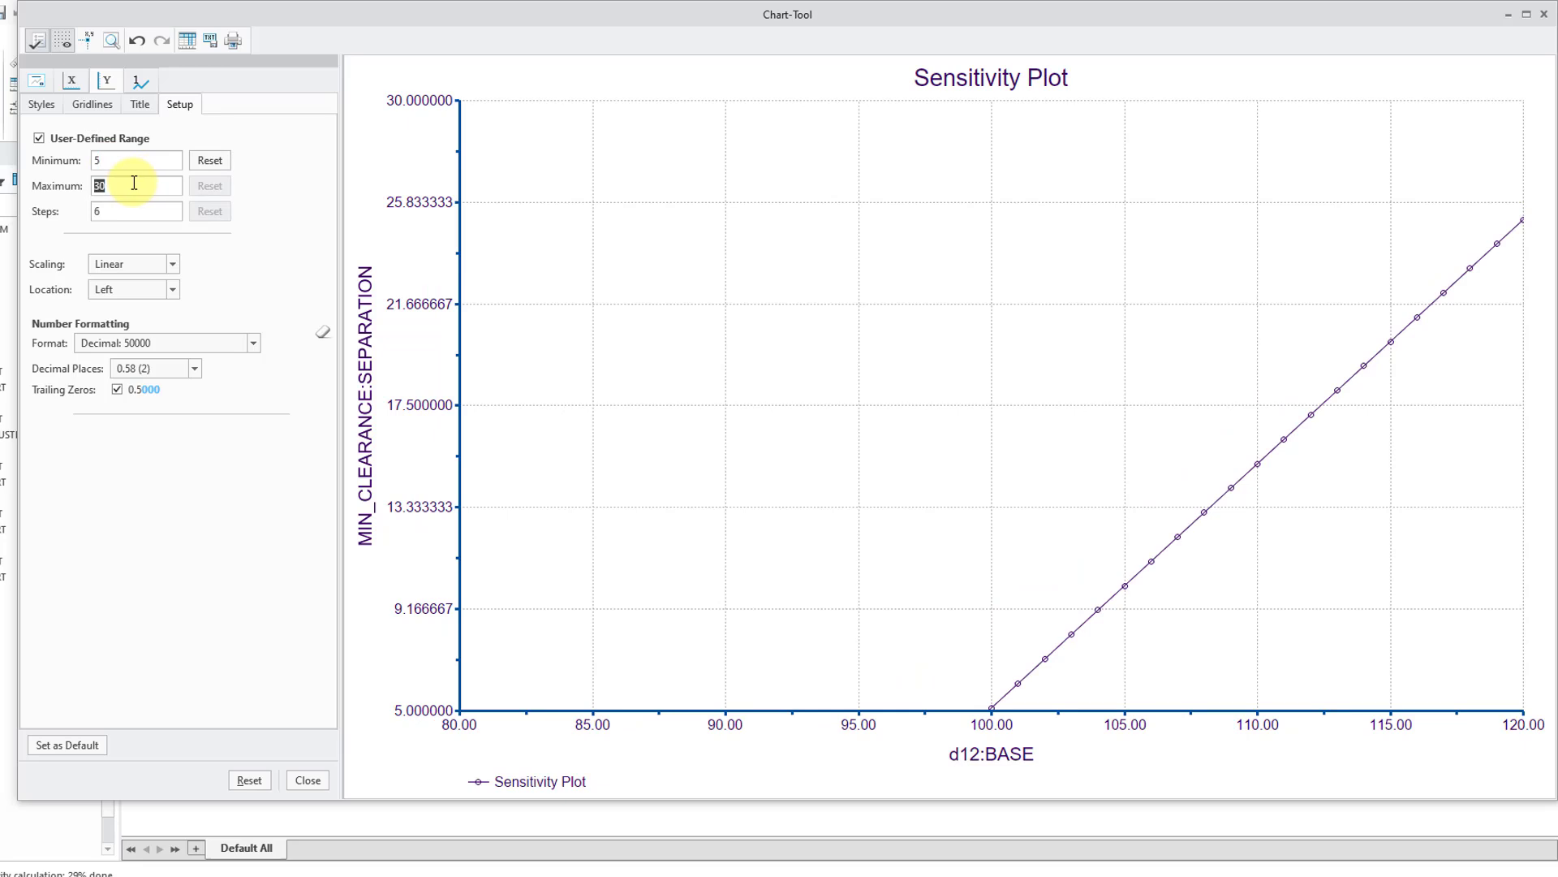
{"action": "type", "text": "15"}
{"action": "left_click", "coordinate": [123, 211]}
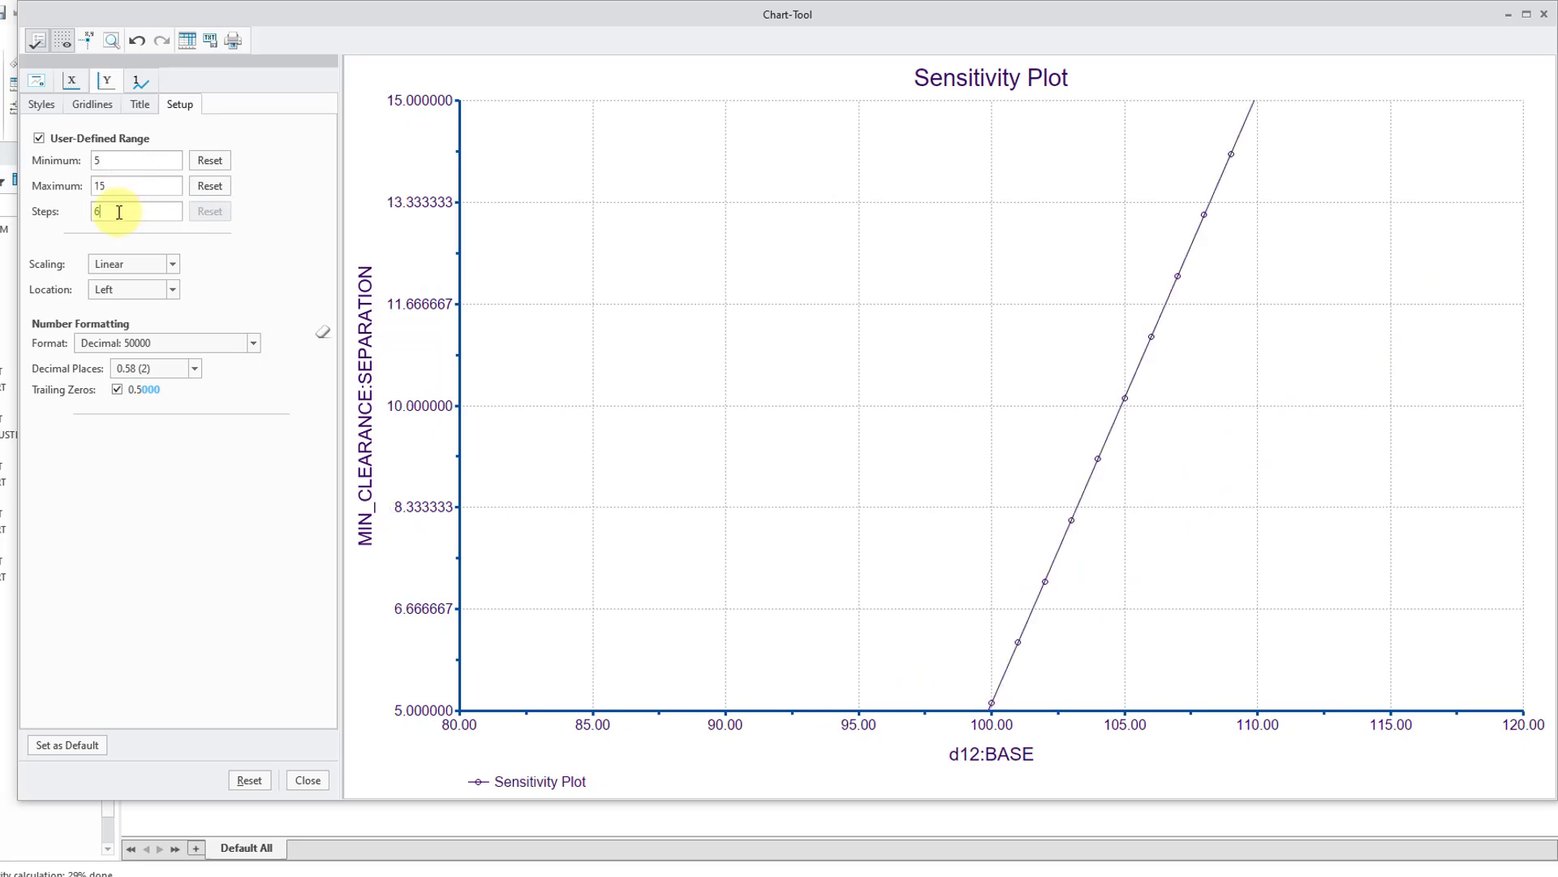
{"action": "double_click", "coordinate": [119, 212]}
{"action": "type", "text": "10"}
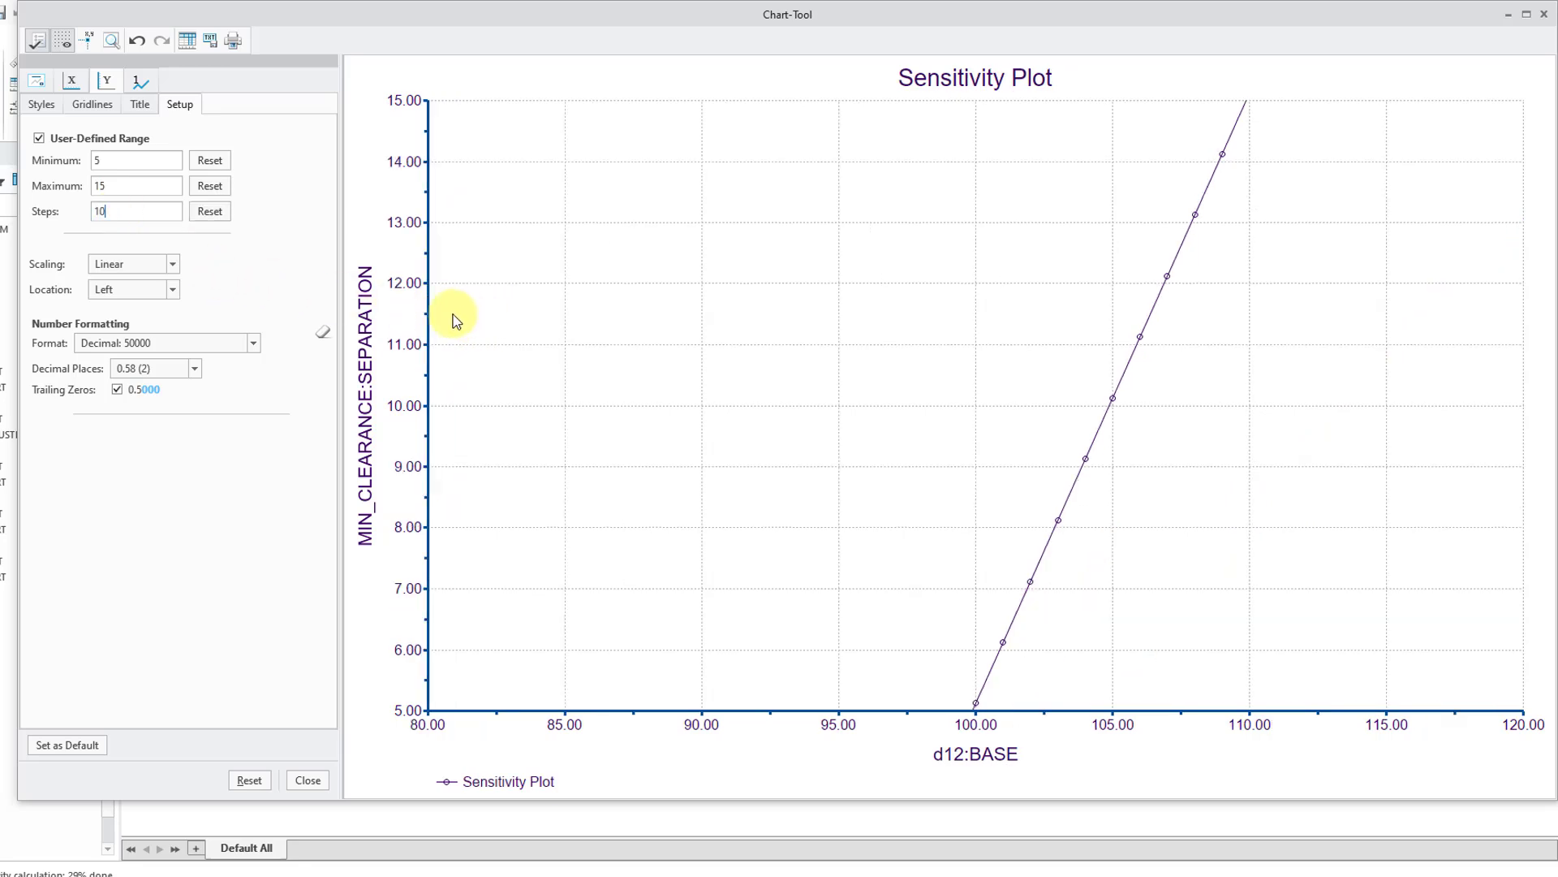
Give the sensitivity plot's X-axis a user-defined range from 95 to 110 with 3 steps
{"action": "left_click", "coordinate": [72, 81]}
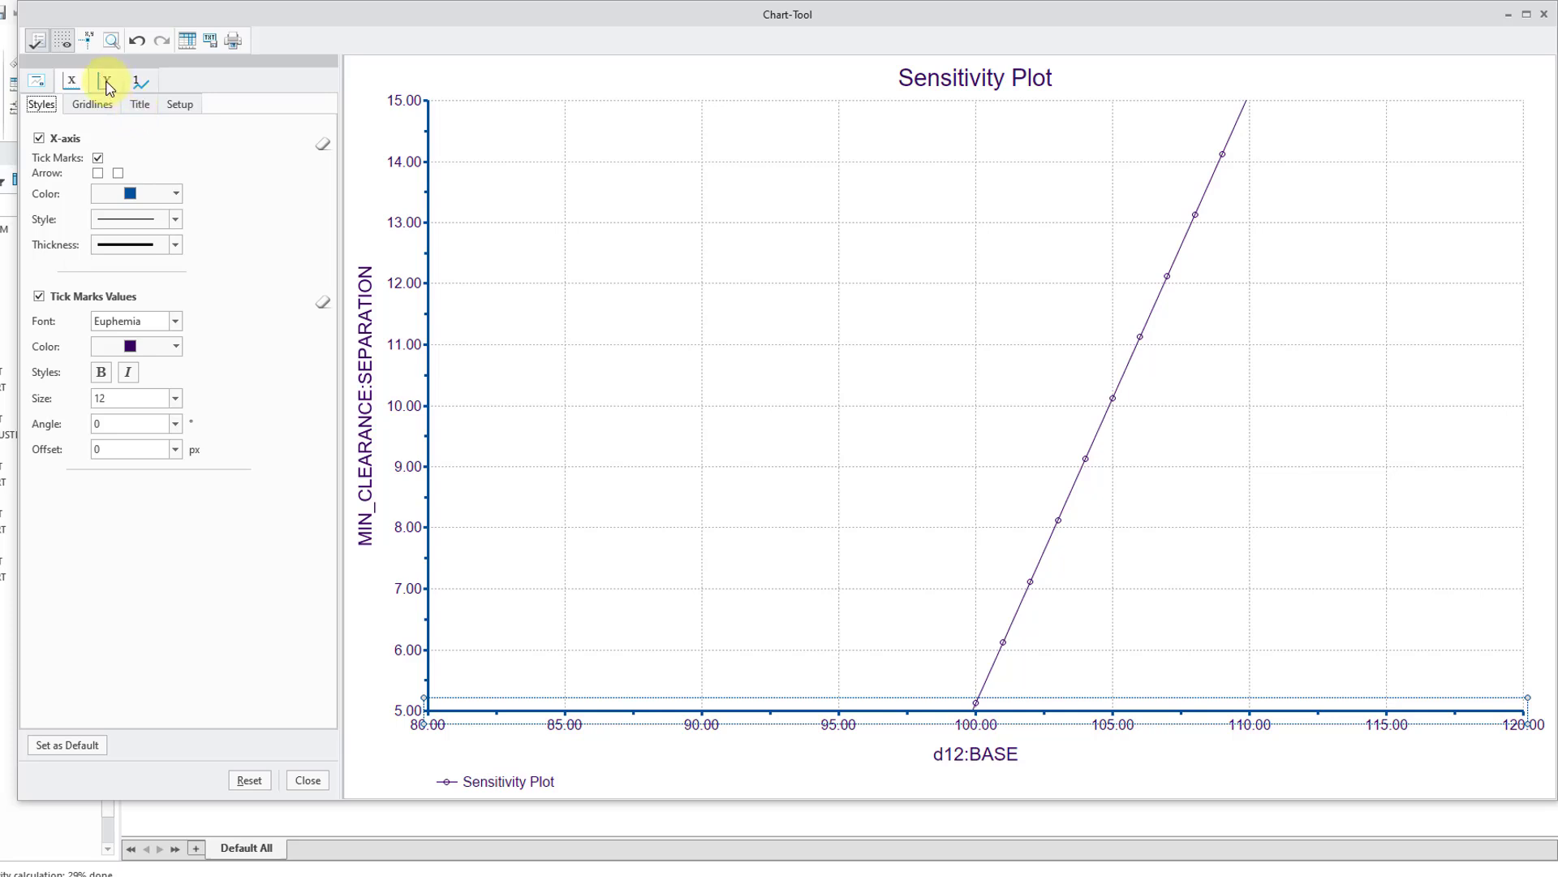
{"action": "left_click", "coordinate": [180, 104]}
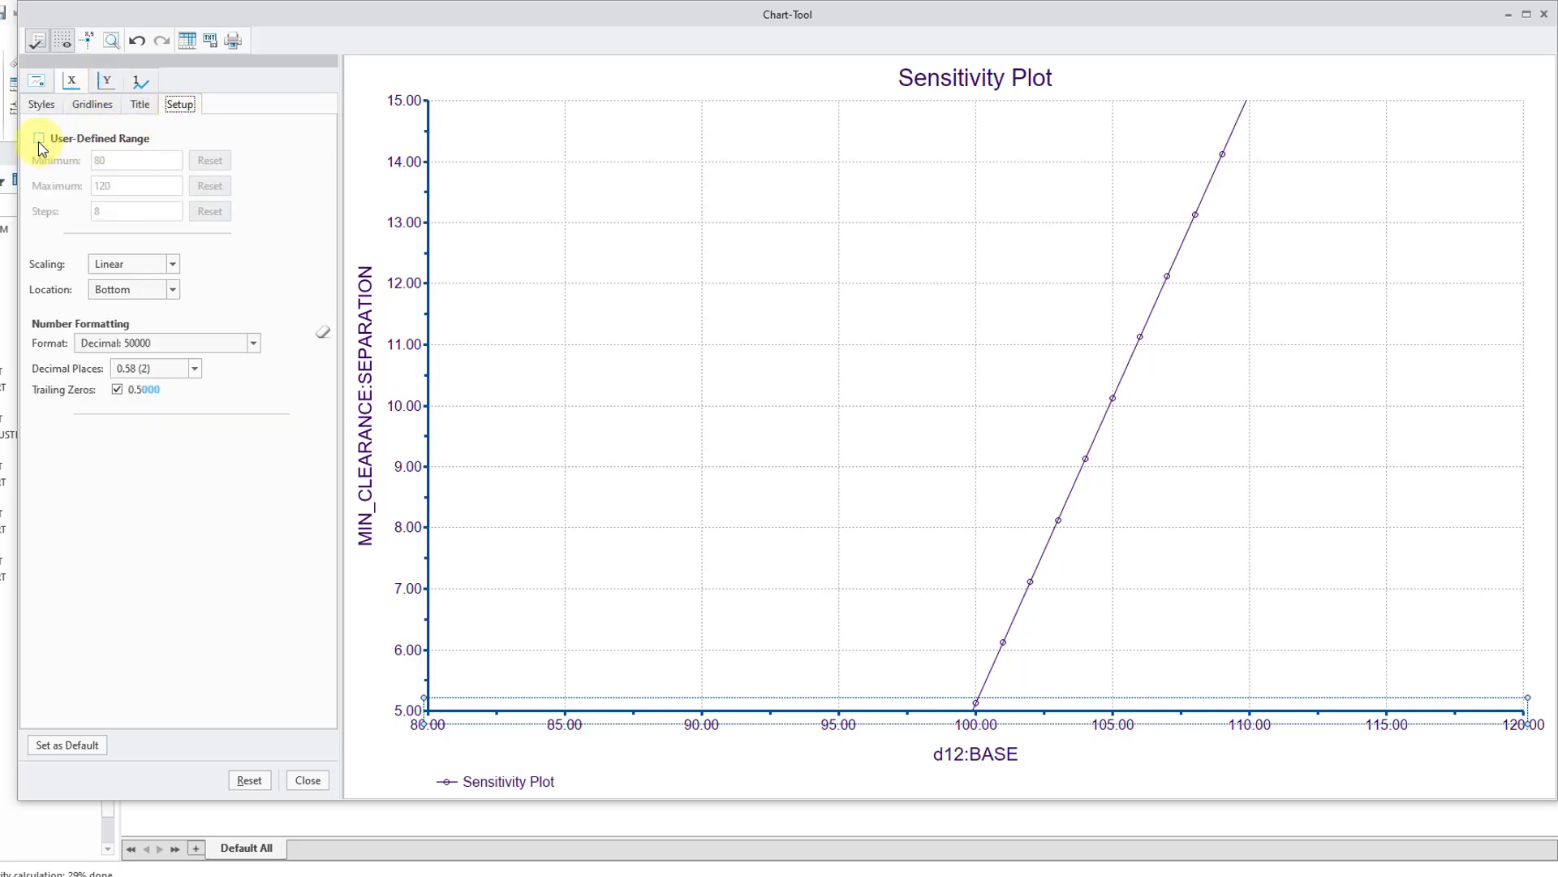
{"action": "left_click", "coordinate": [39, 139]}
{"action": "double_click", "coordinate": [120, 160]}
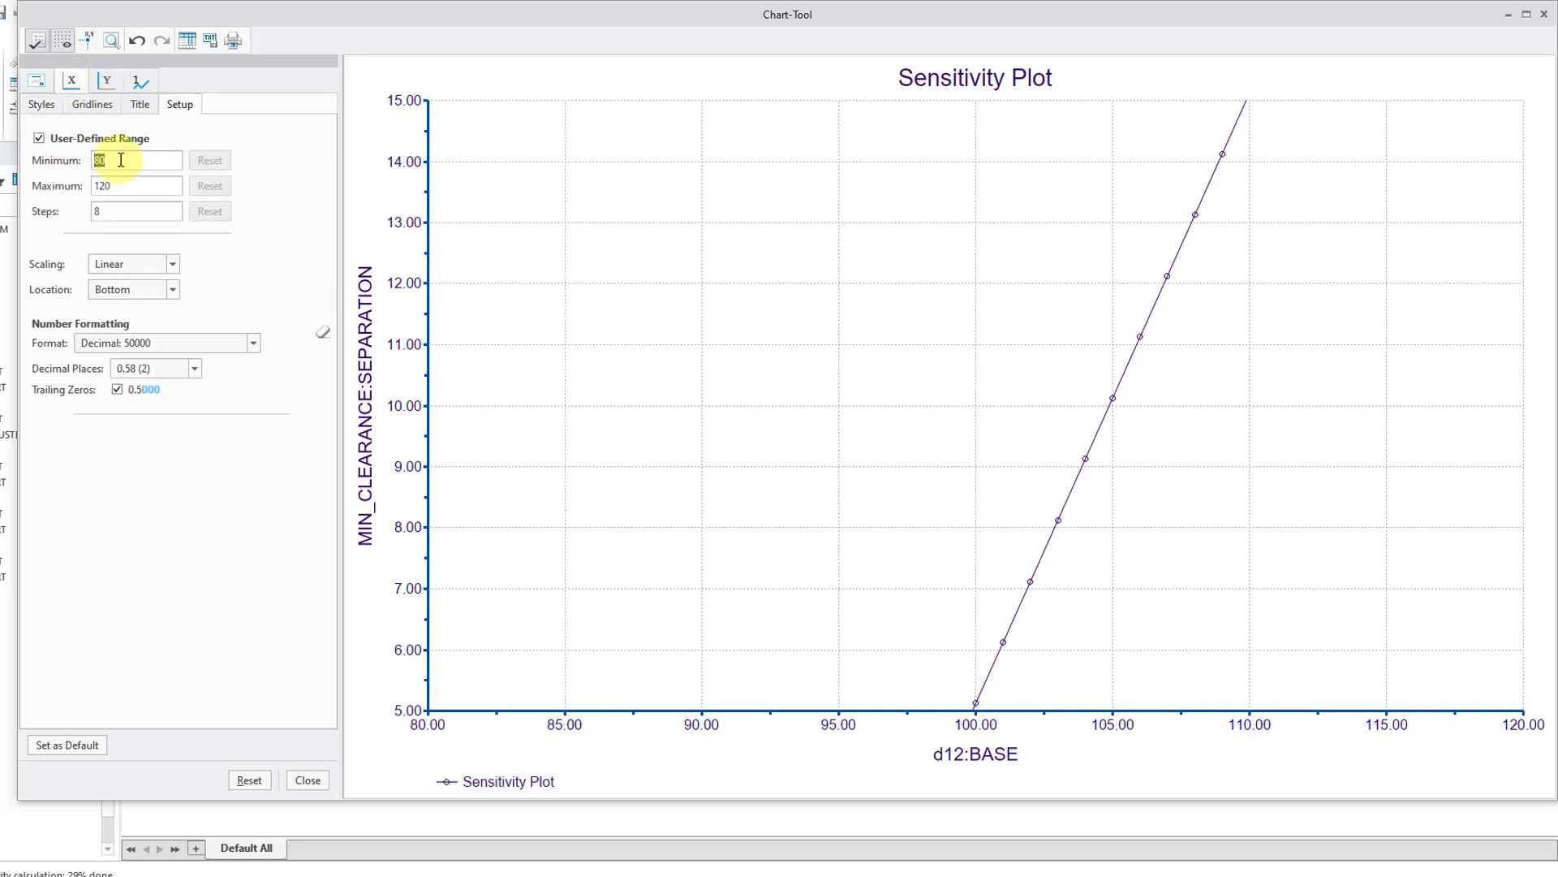
{"action": "type", "text": "95"}
{"action": "key", "text": "Return"}
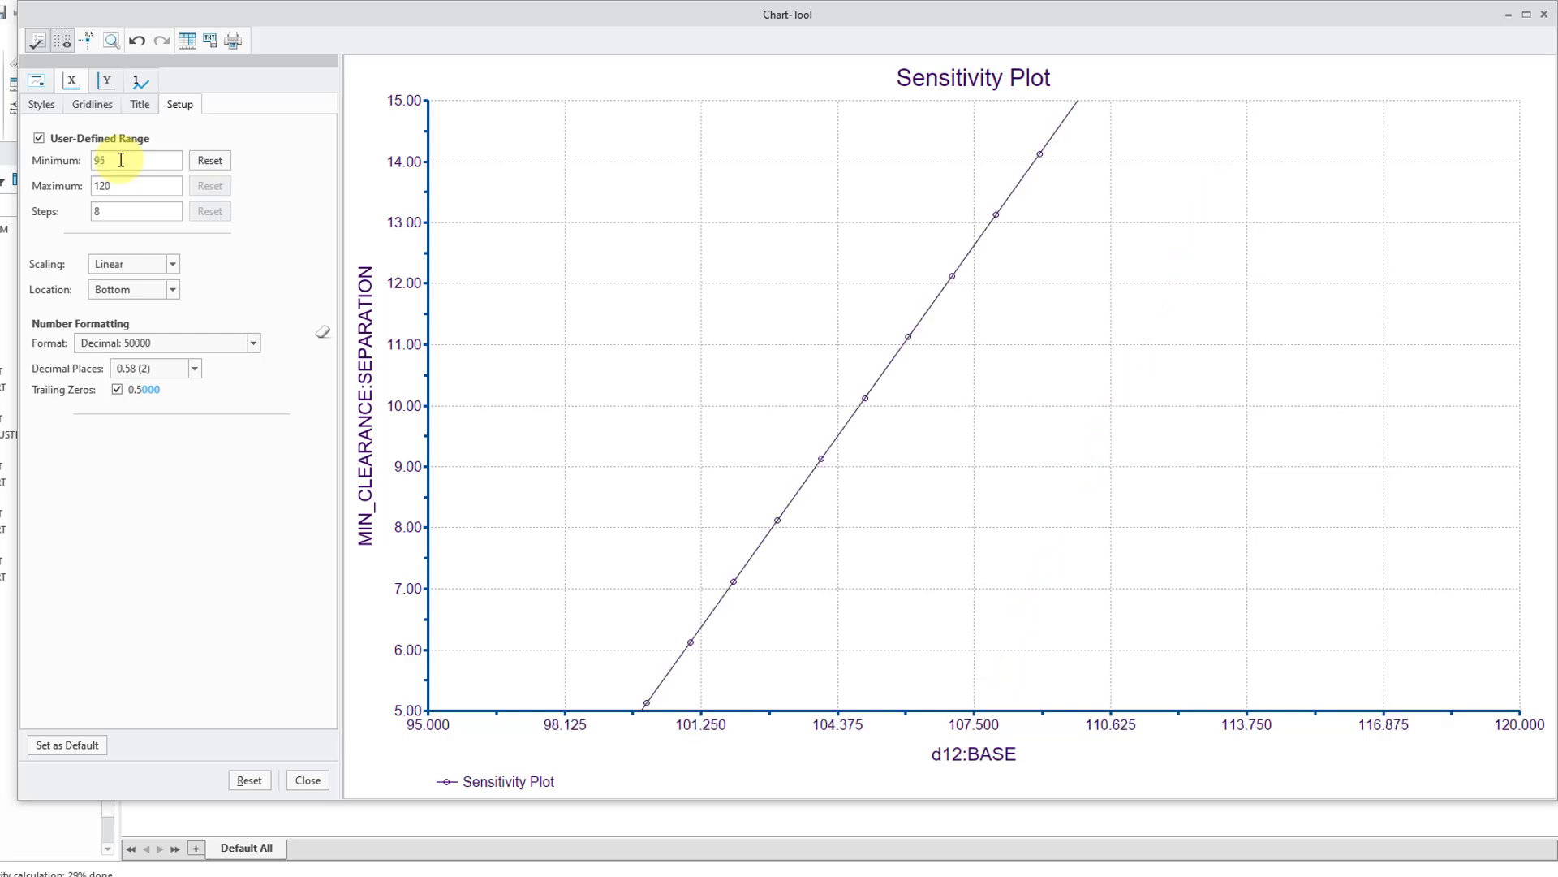
{"action": "double_click", "coordinate": [125, 182]}
{"action": "type", "text": "110"}
{"action": "key", "text": "Return"}
{"action": "double_click", "coordinate": [103, 212]}
{"action": "type", "text": "3"}
{"action": "key", "text": "Return"}
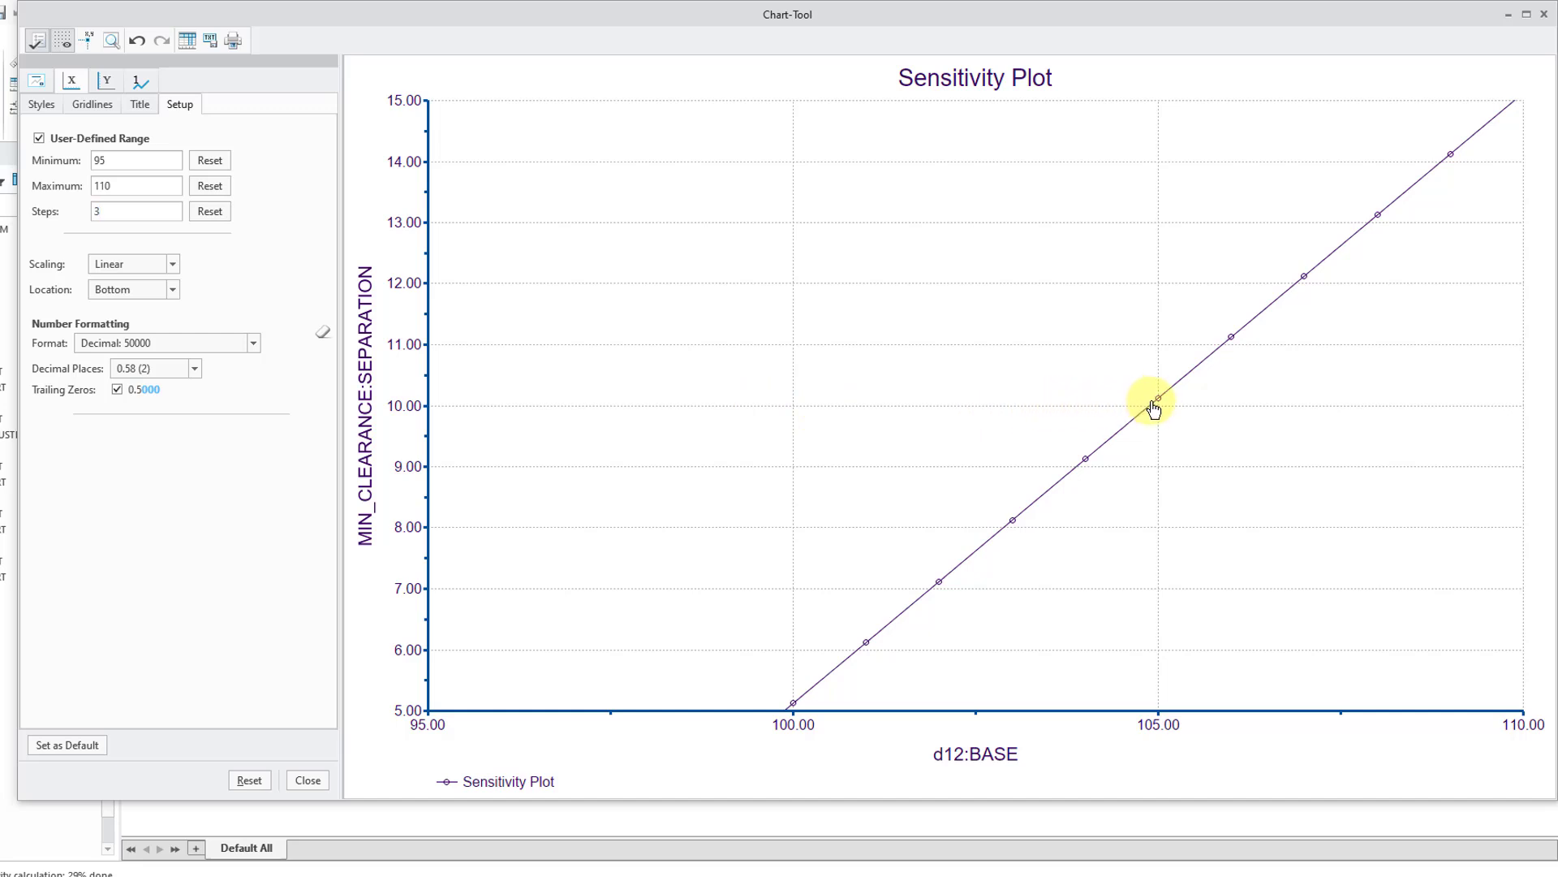
Examine the curve near a separation of 10, and close the plot and the sensitivity study
{"action": "mouse_move", "coordinate": [1150, 411]}
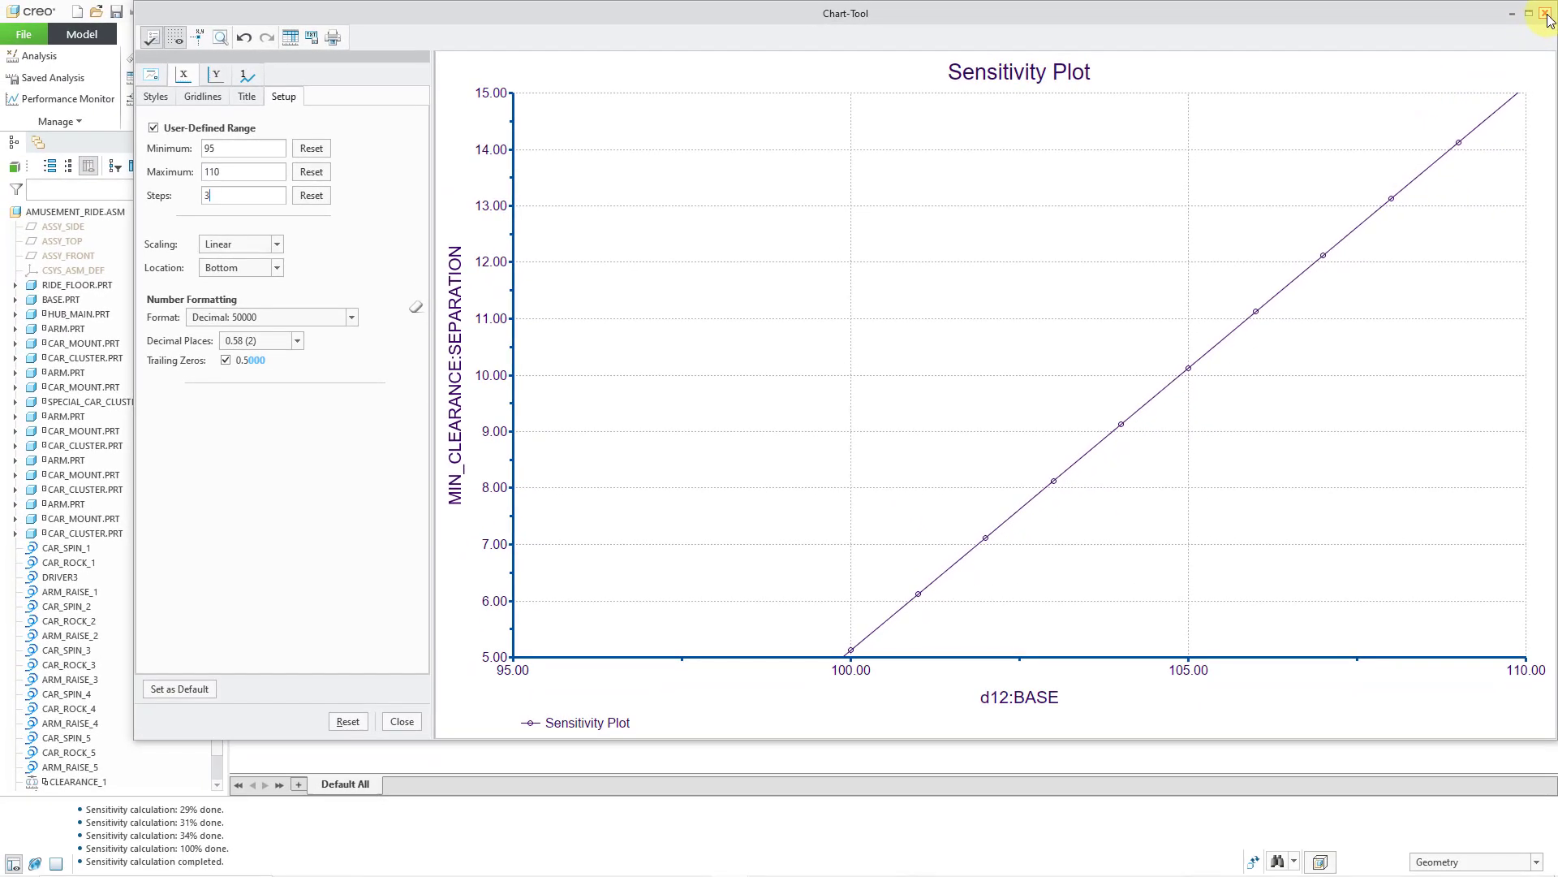
{"action": "left_click", "coordinate": [1545, 15]}
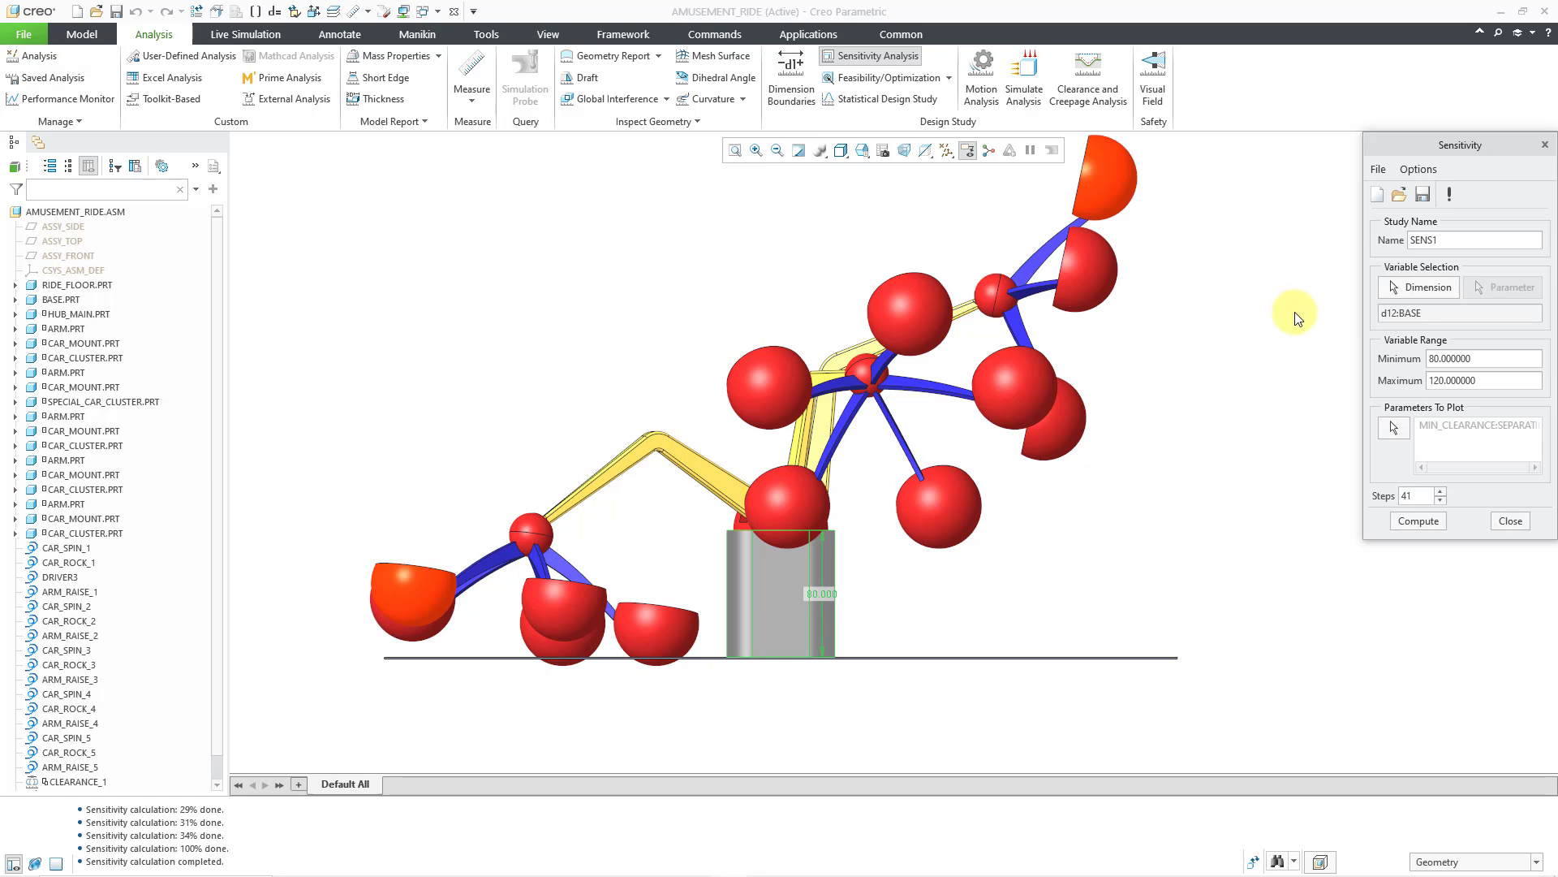
{"action": "left_click", "coordinate": [1511, 522]}
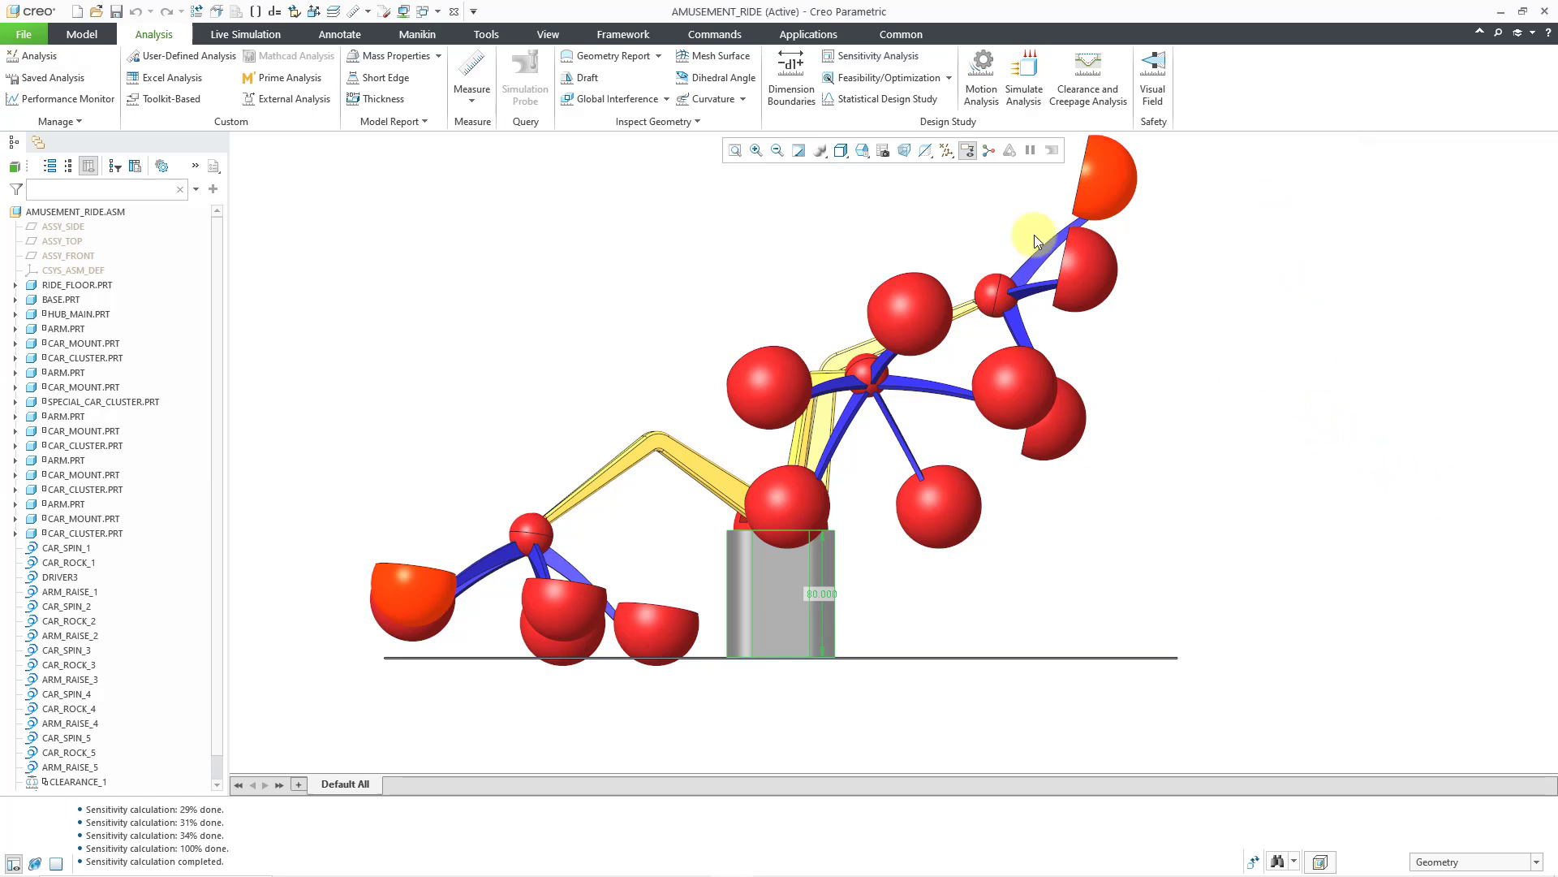
Open the feasibility study and limit the base height variable to a range from 104 to 110
{"action": "left_click", "coordinate": [890, 77]}
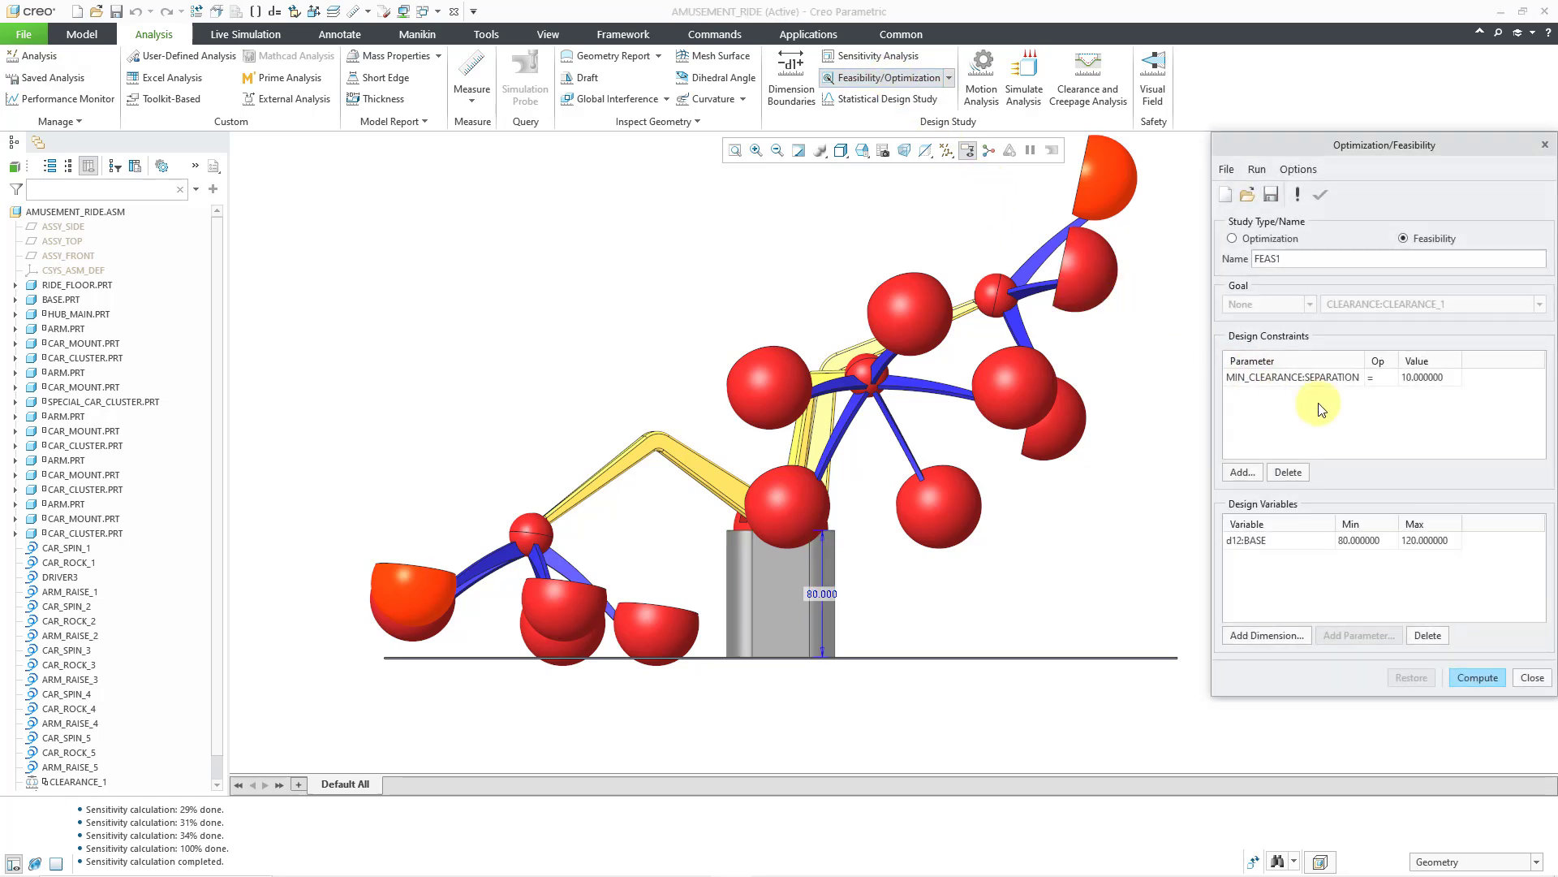
{"action": "left_click", "coordinate": [1360, 540]}
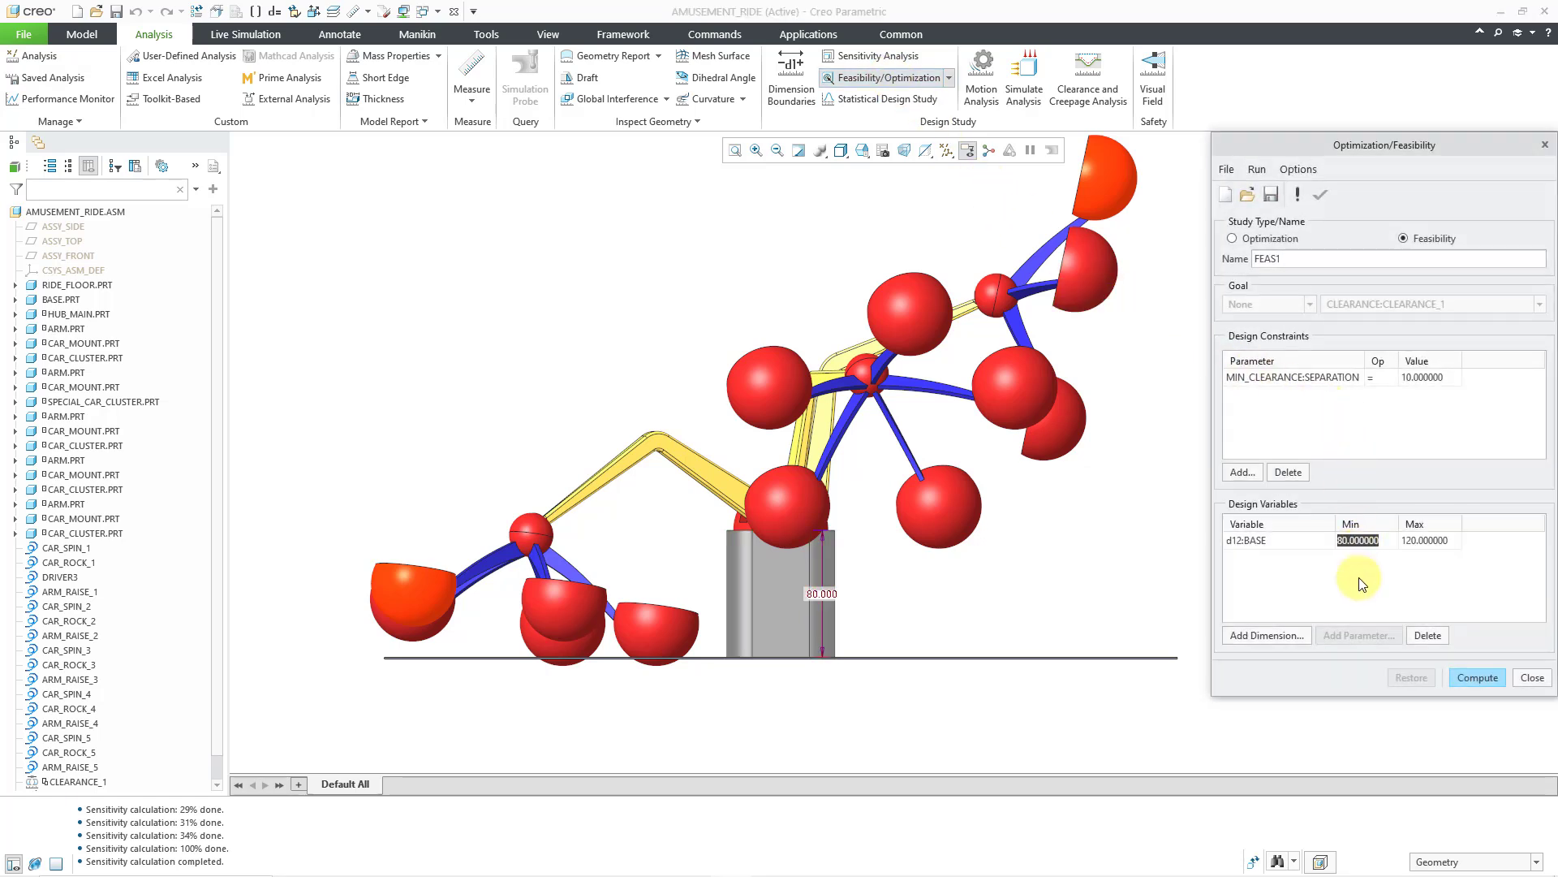
{"action": "type", "text": "104"}
{"action": "key", "text": "Return"}
{"action": "left_click", "coordinate": [1430, 540]}
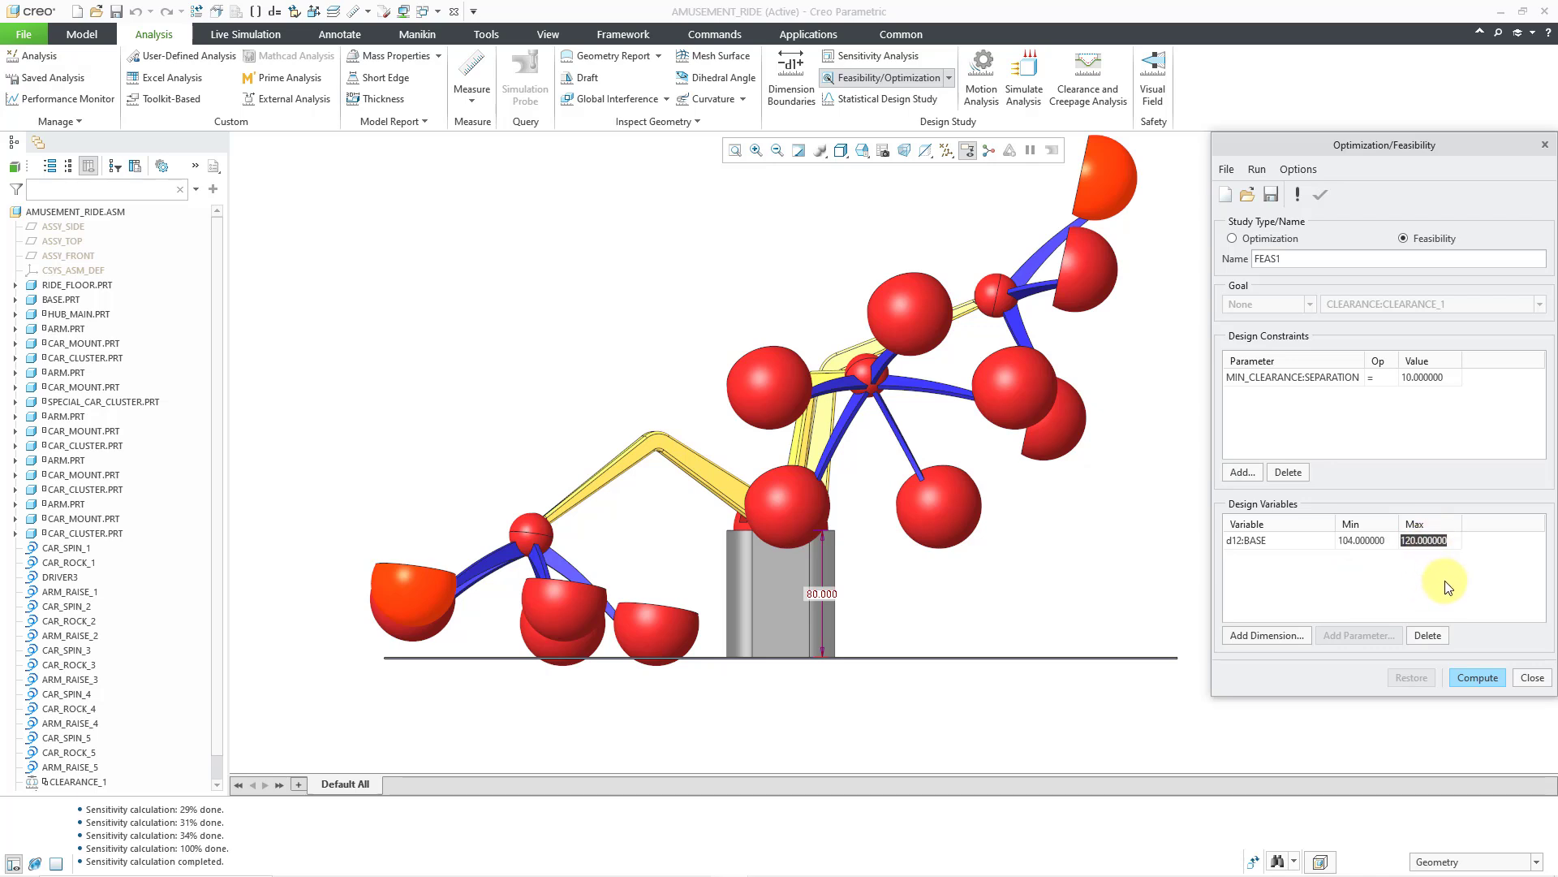
{"action": "key", "text": "Return"}
Review and accept the feasibility study's graph and run preferences, and compute the study
{"action": "left_click", "coordinate": [1299, 170]}
{"action": "left_click", "coordinate": [1323, 192]}
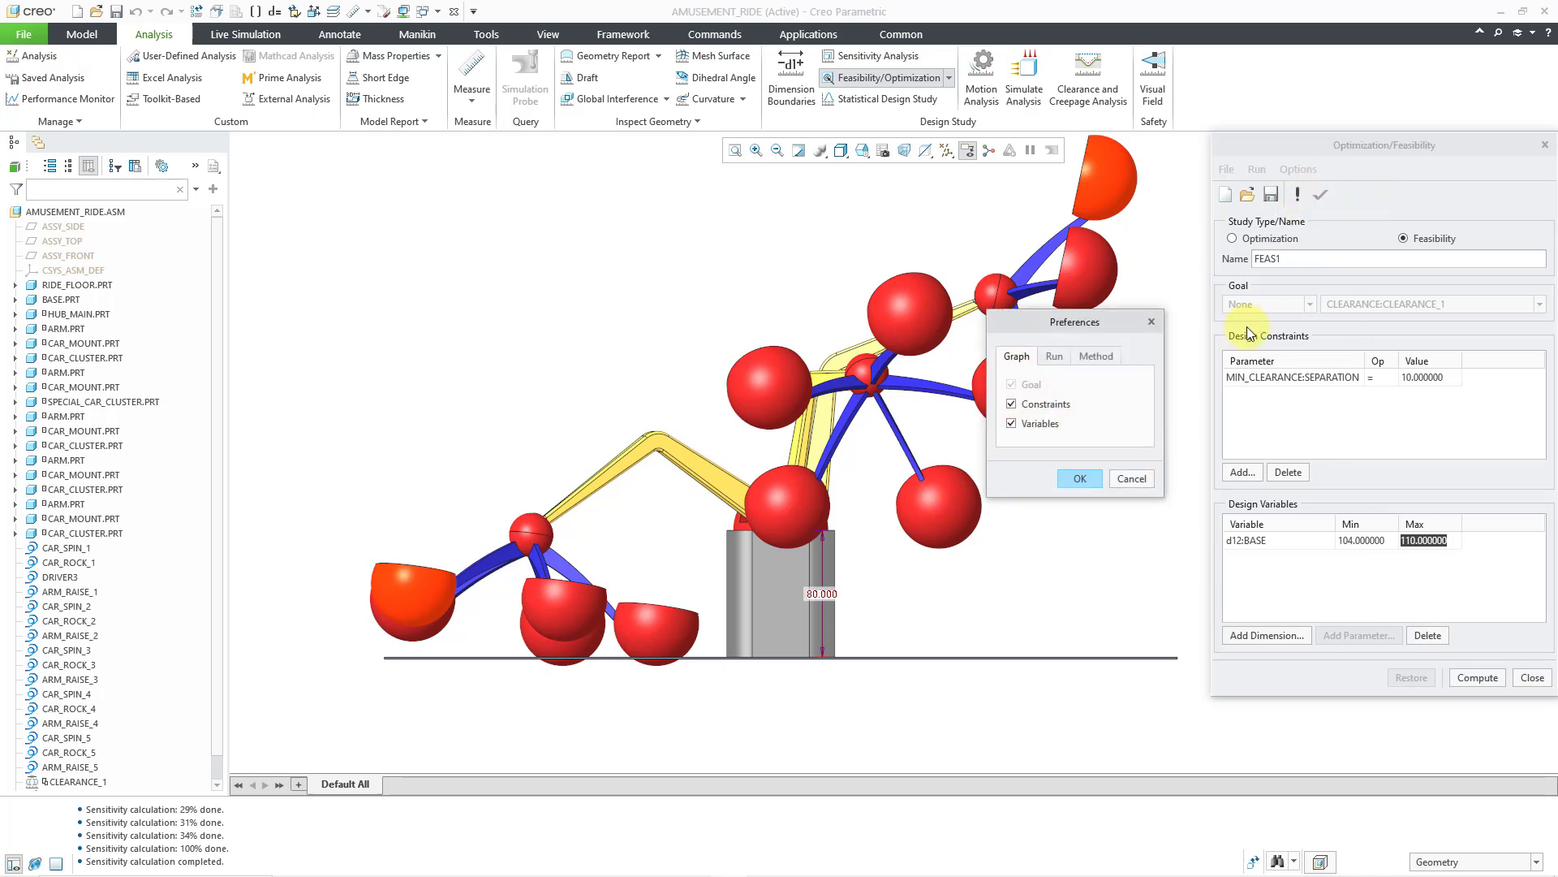
{"action": "left_click", "coordinate": [1052, 356]}
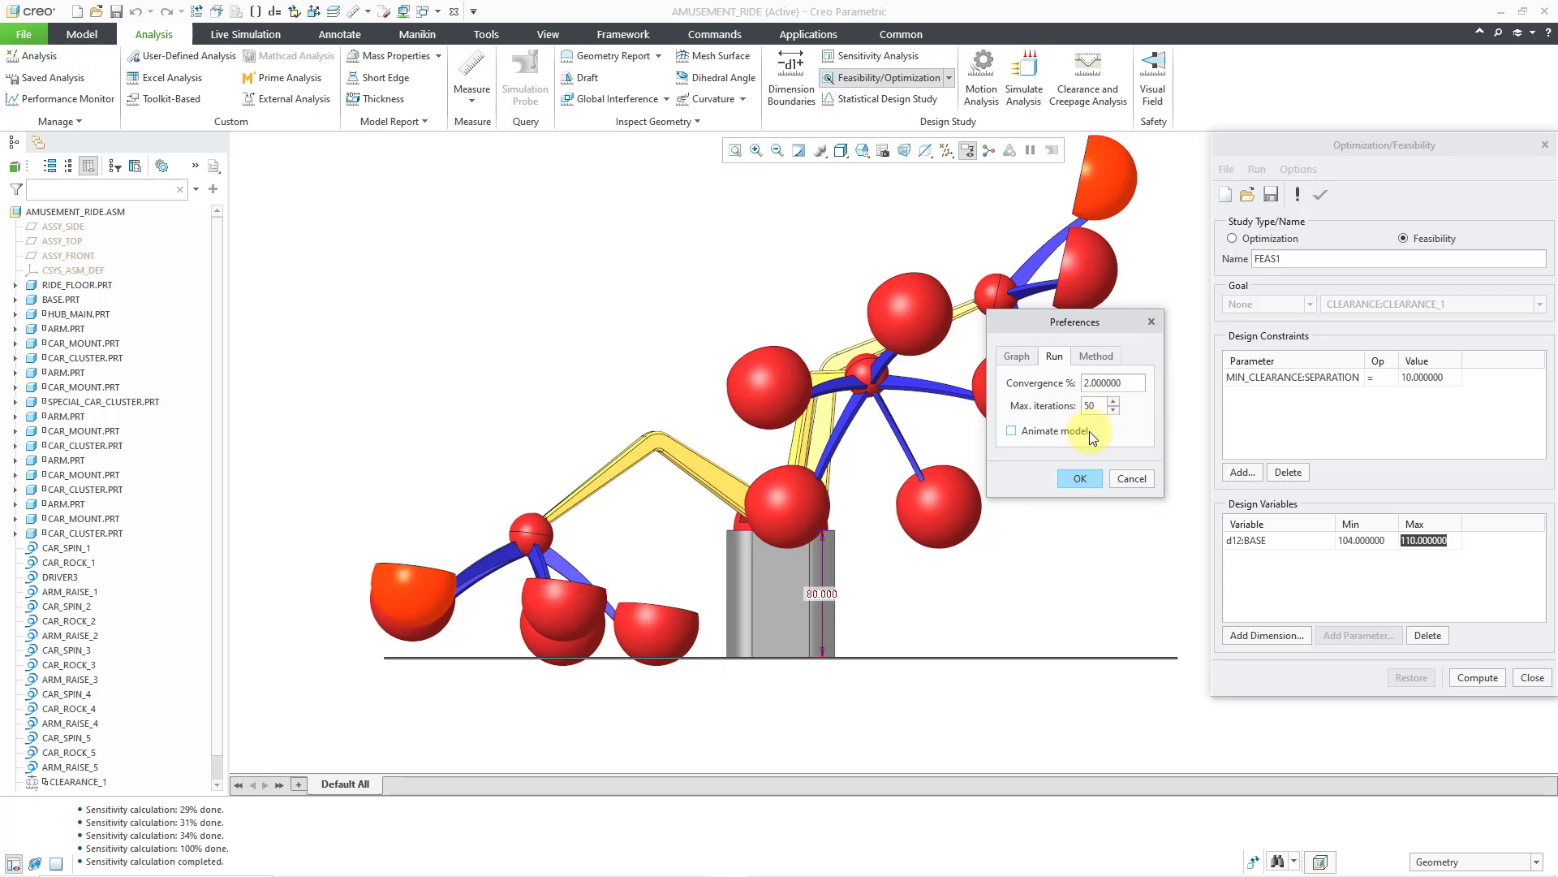
{"action": "left_click", "coordinate": [1090, 479]}
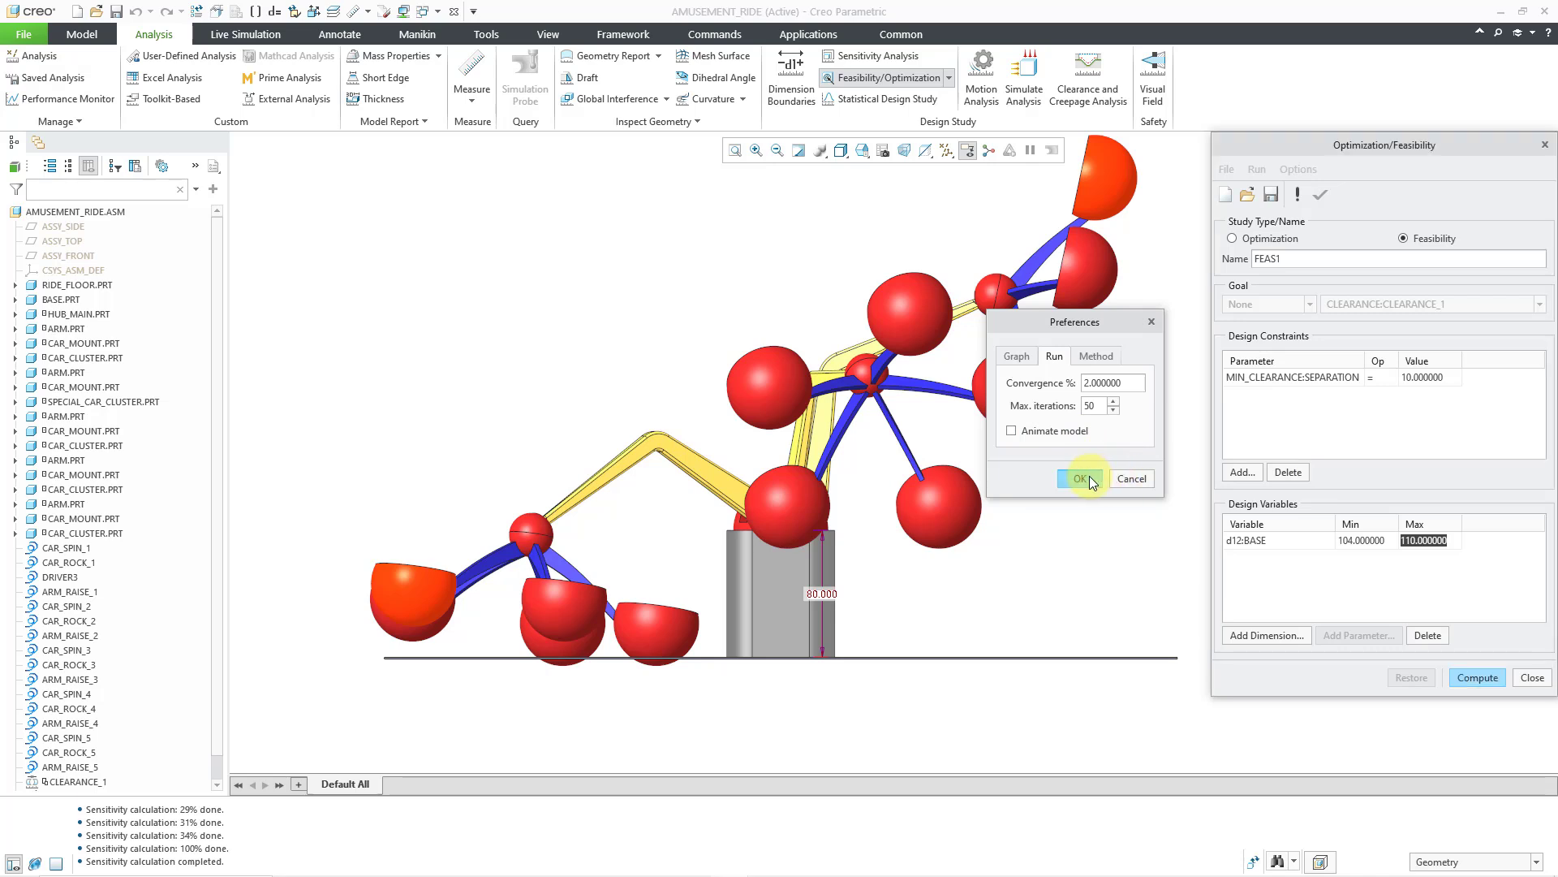
{"action": "left_click", "coordinate": [1478, 678]}
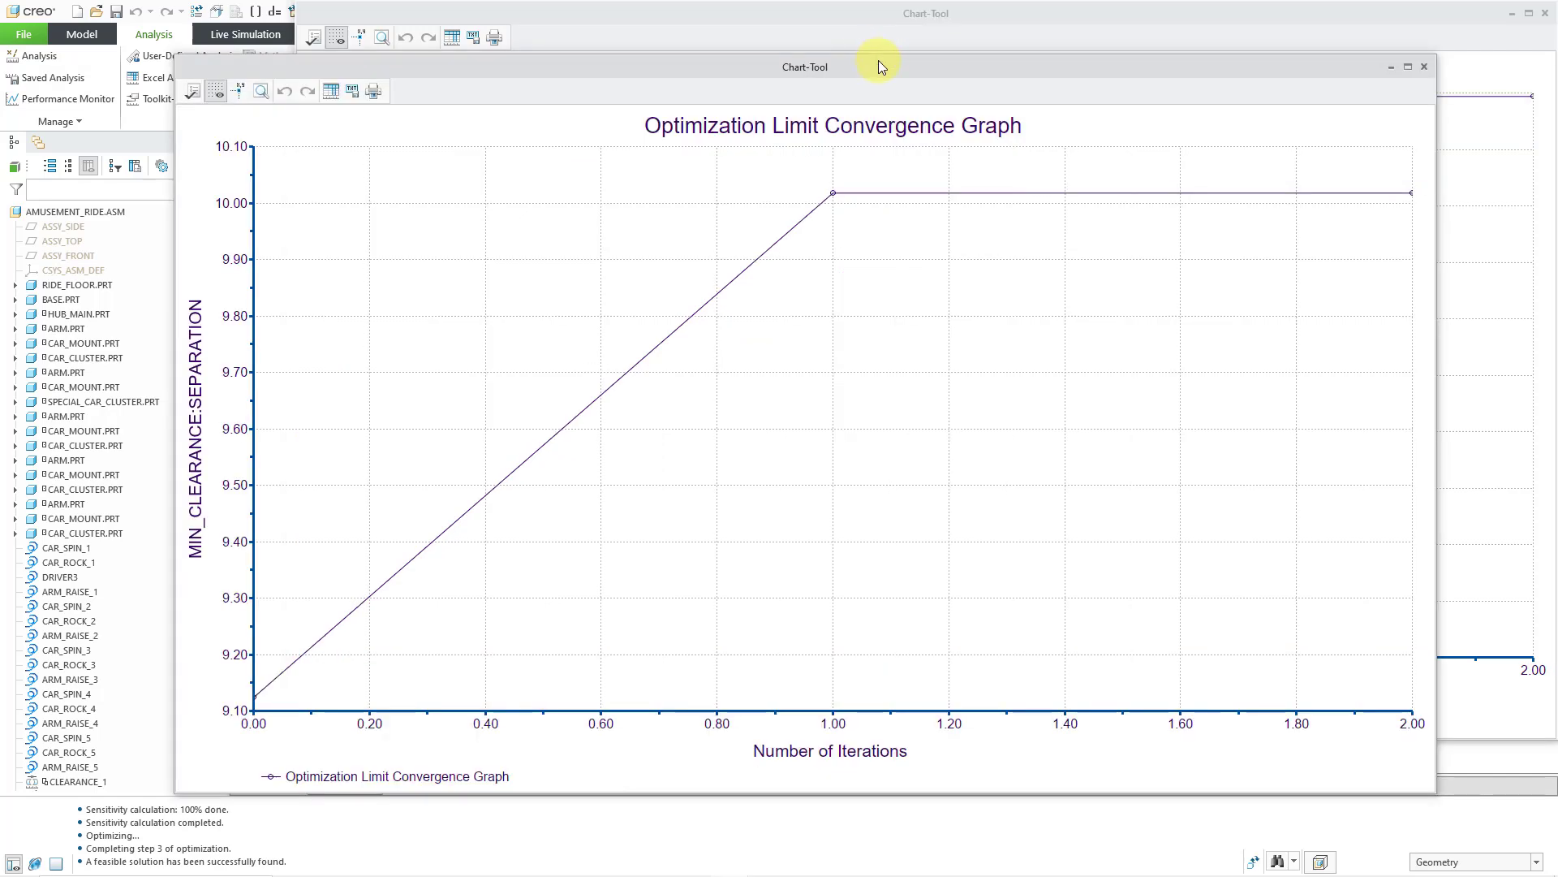
Compare the minimum separation and base dimension convergence graphs, and close both
{"action": "left_click_drag", "start_coordinate": [879, 69], "coordinate": [789, 109]}
{"action": "left_click", "coordinate": [805, 13]}
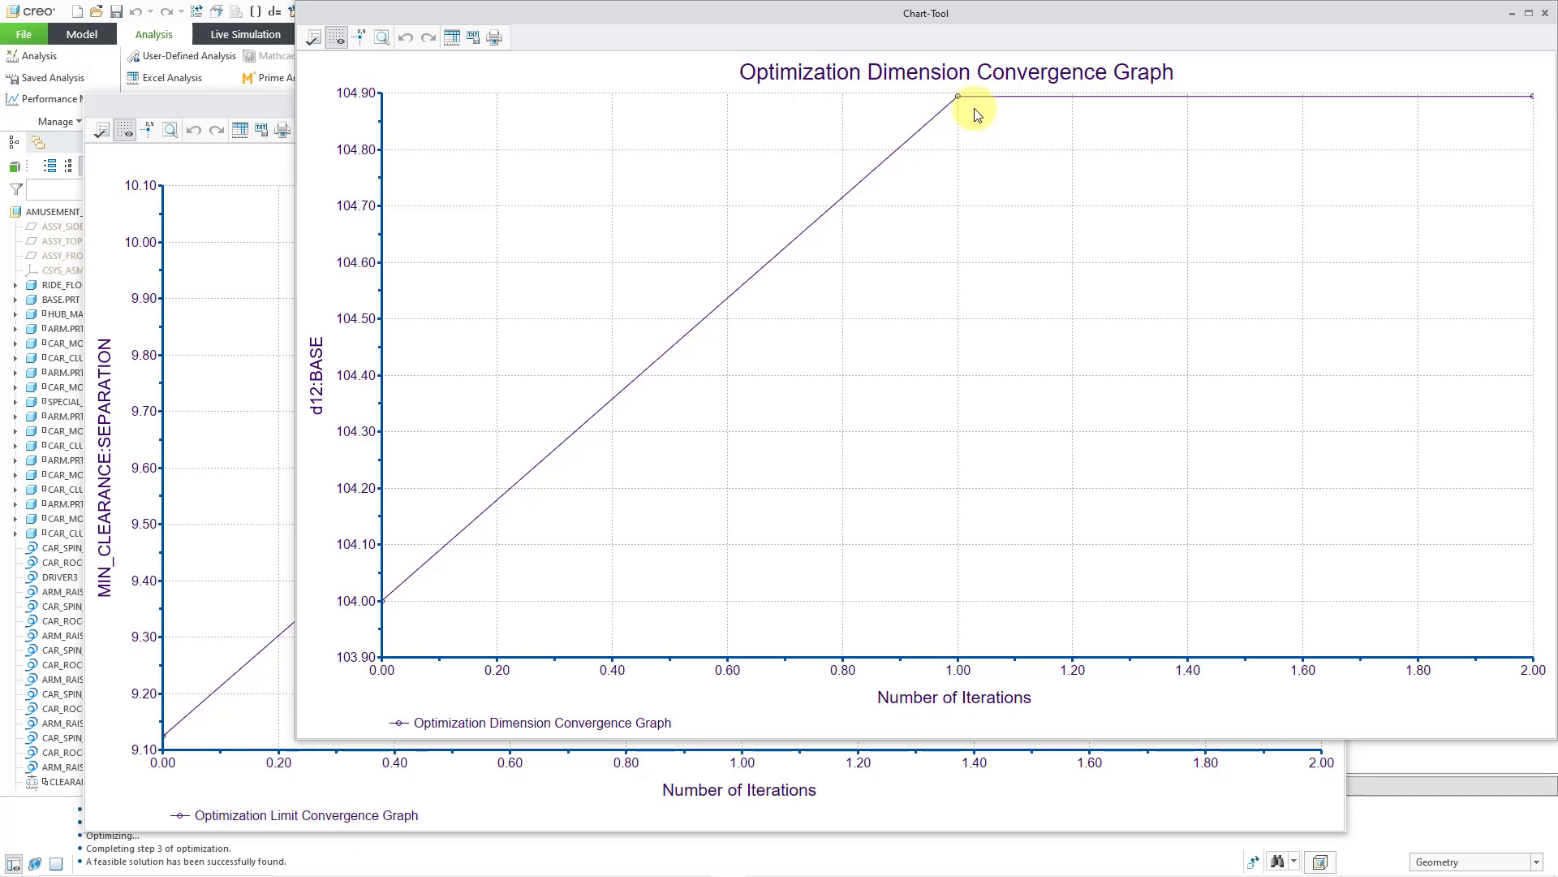
{"action": "left_click", "coordinate": [1545, 13]}
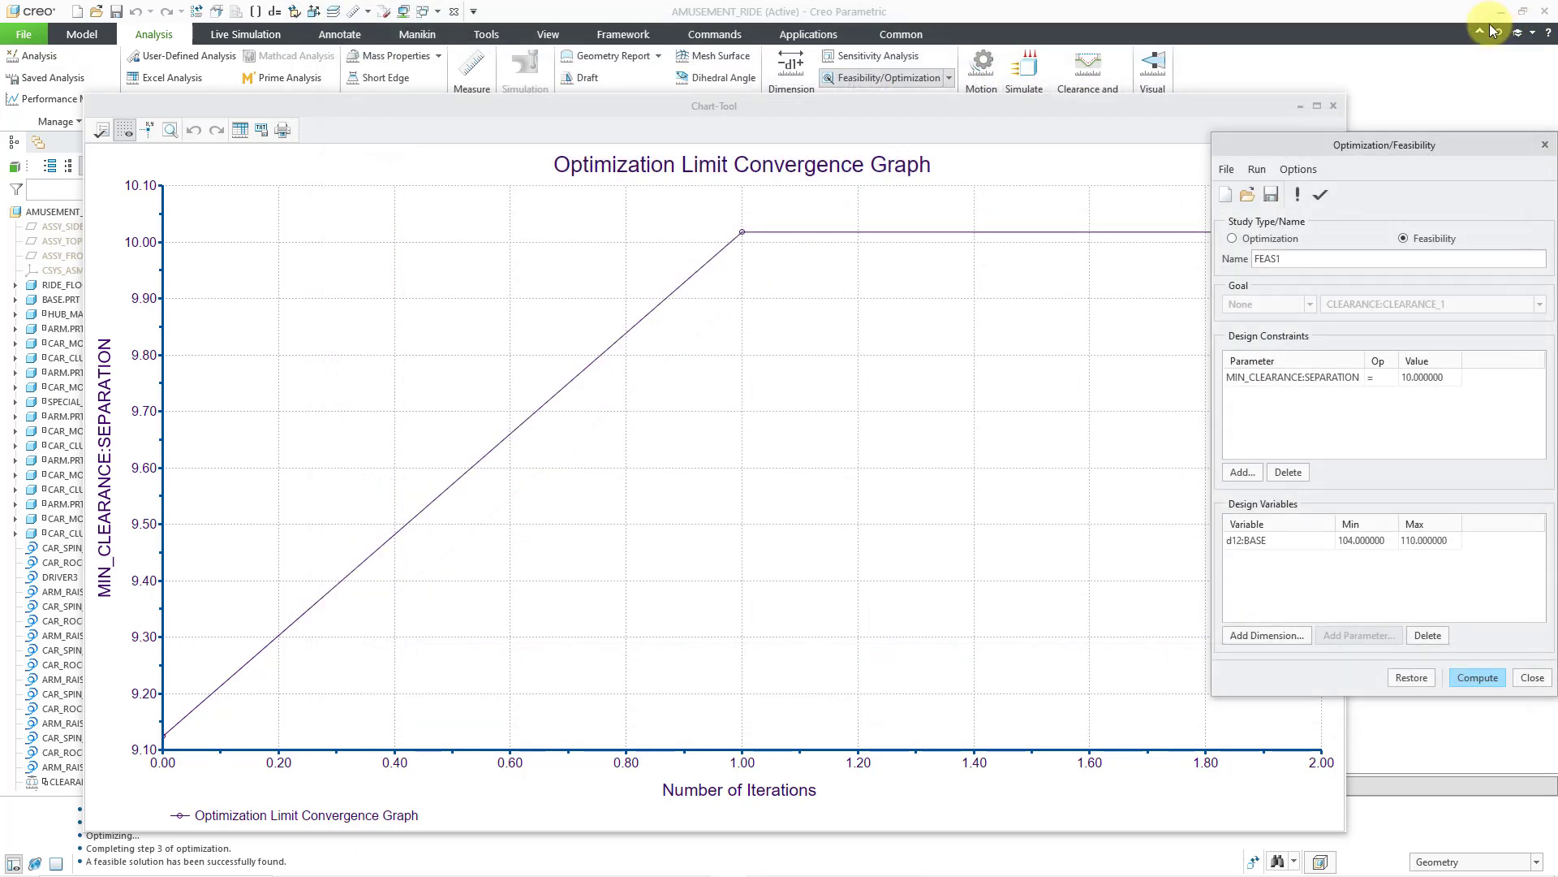
{"action": "left_click", "coordinate": [1333, 106]}
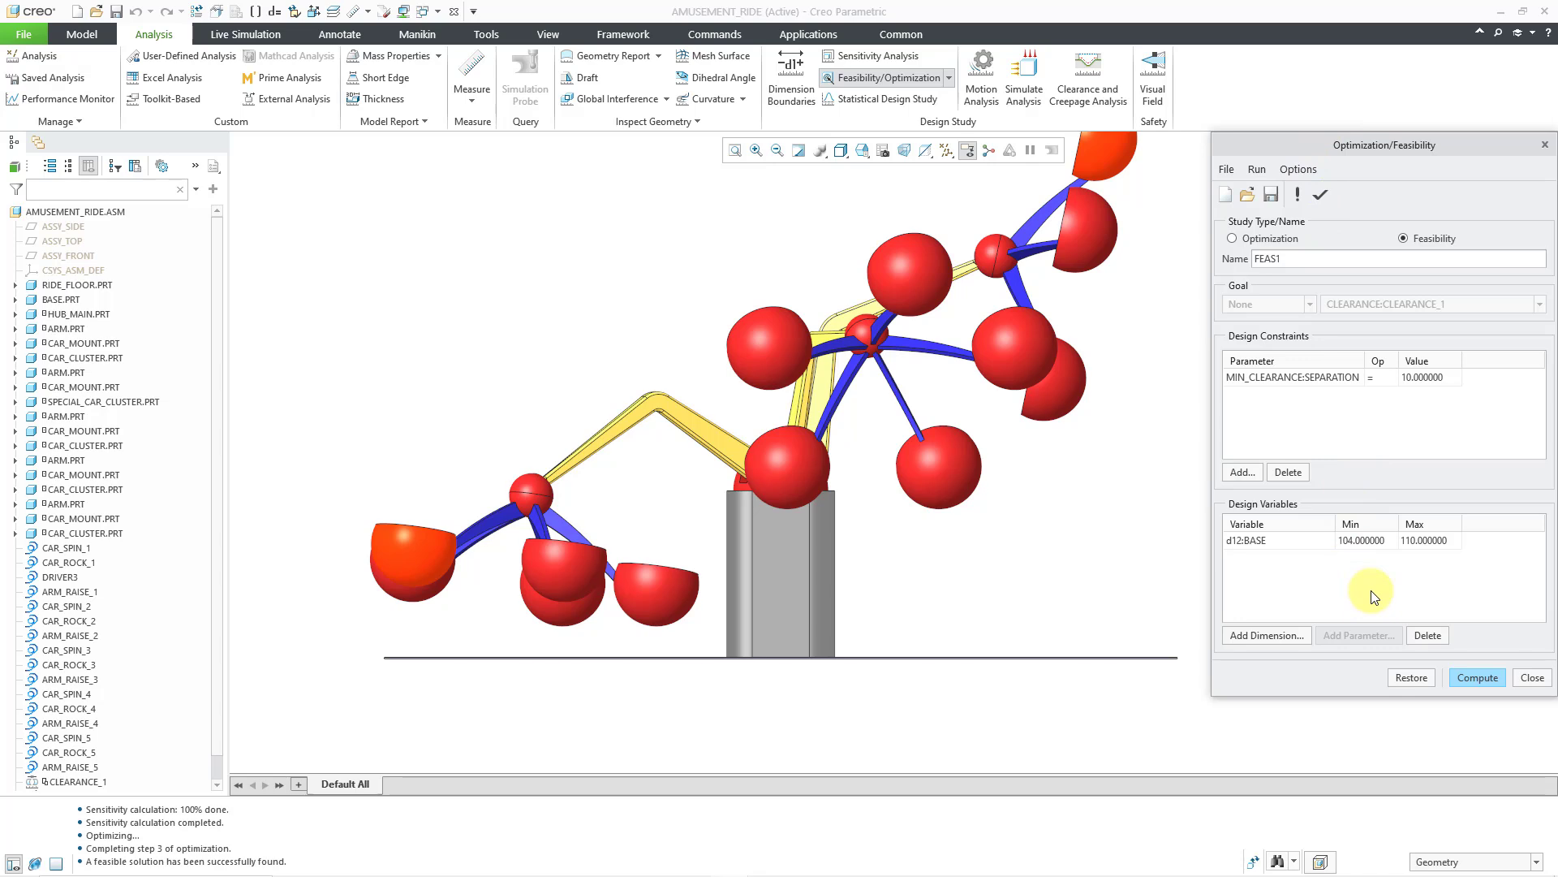
Rename the feasibility study MIN_SEP_10, save it as a model feature named MIN_SEP_10, and close the study
{"action": "double_click", "coordinate": [1316, 259]}
{"action": "type", "text": "MIN_SEP_10"}
{"action": "left_click", "coordinate": [1320, 195]}
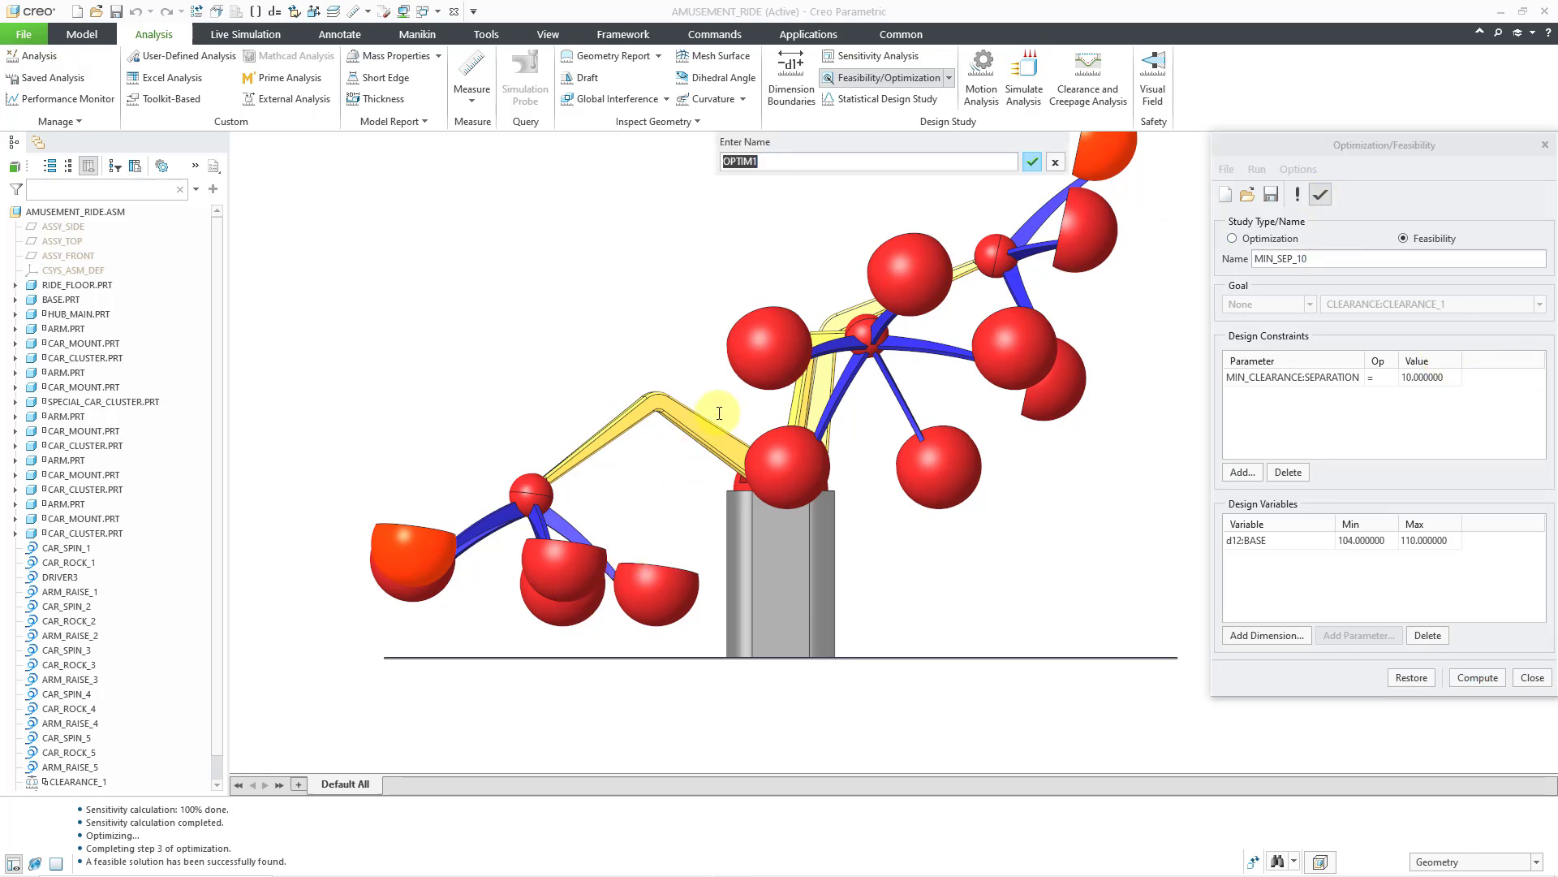
{"action": "type", "text": "MIN_SEP_10"}
{"action": "key", "text": "Return"}
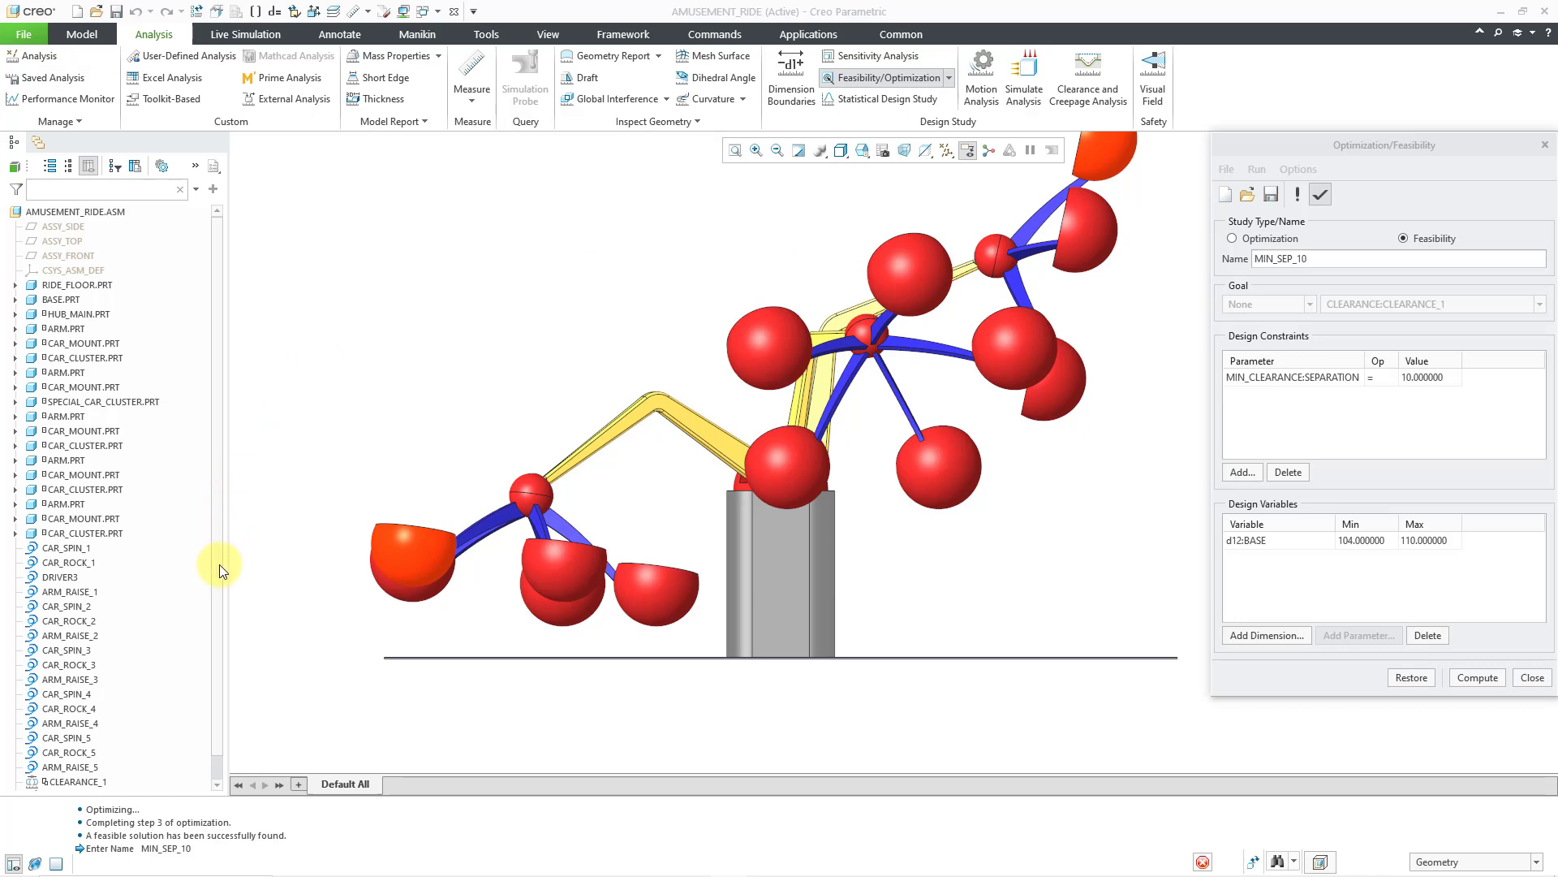
{"action": "left_click", "coordinate": [1532, 678]}
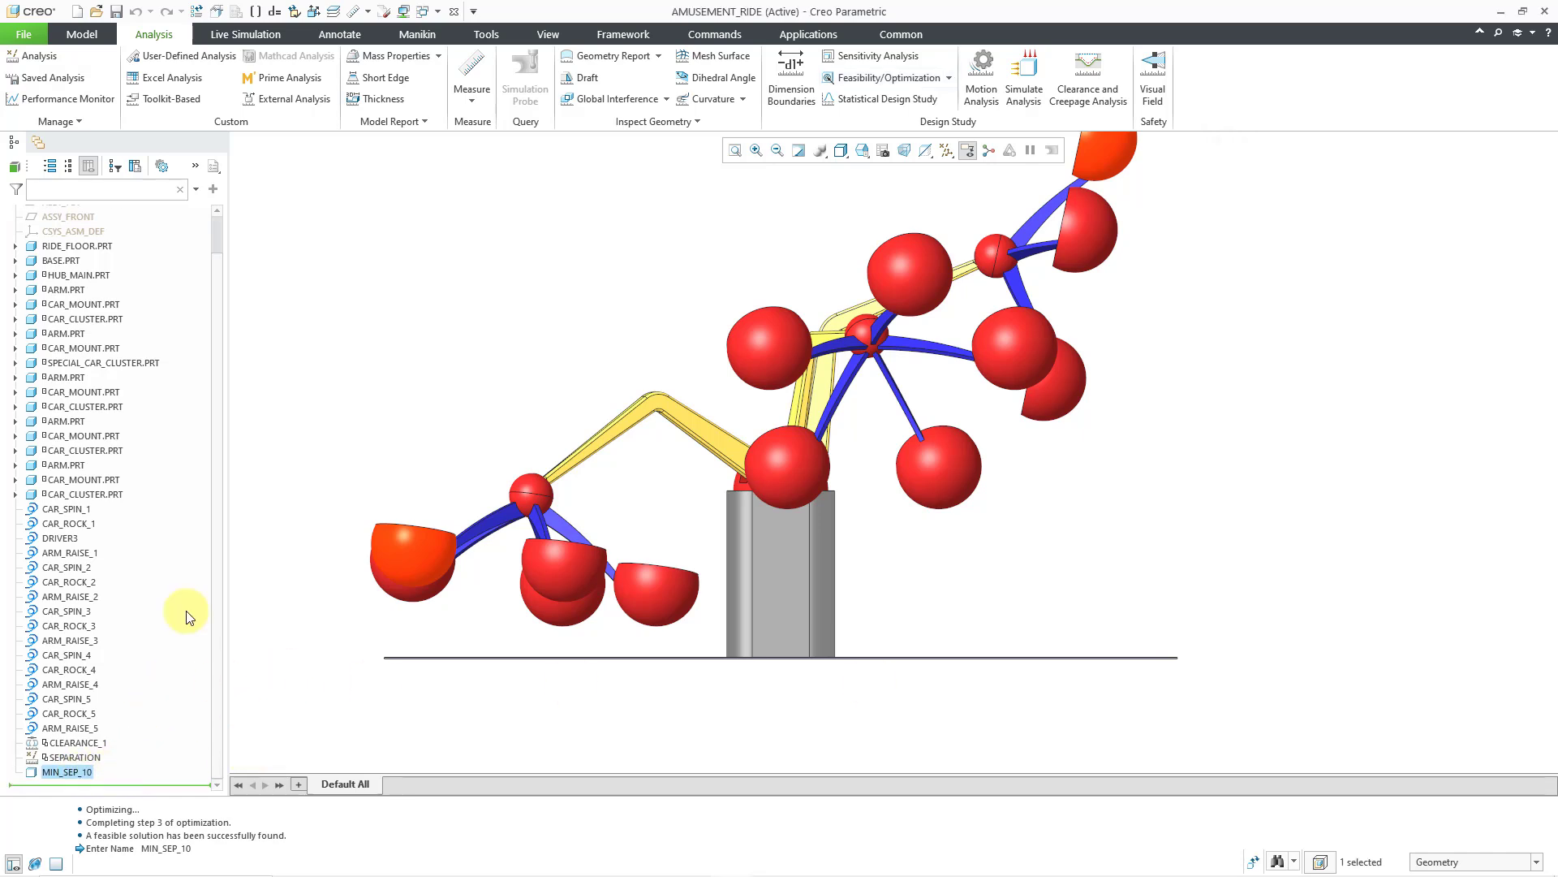
Select the Protrusion id 107 feature of BASE.PRT to inspect its dimensions
{"action": "left_click", "coordinate": [16, 261]}
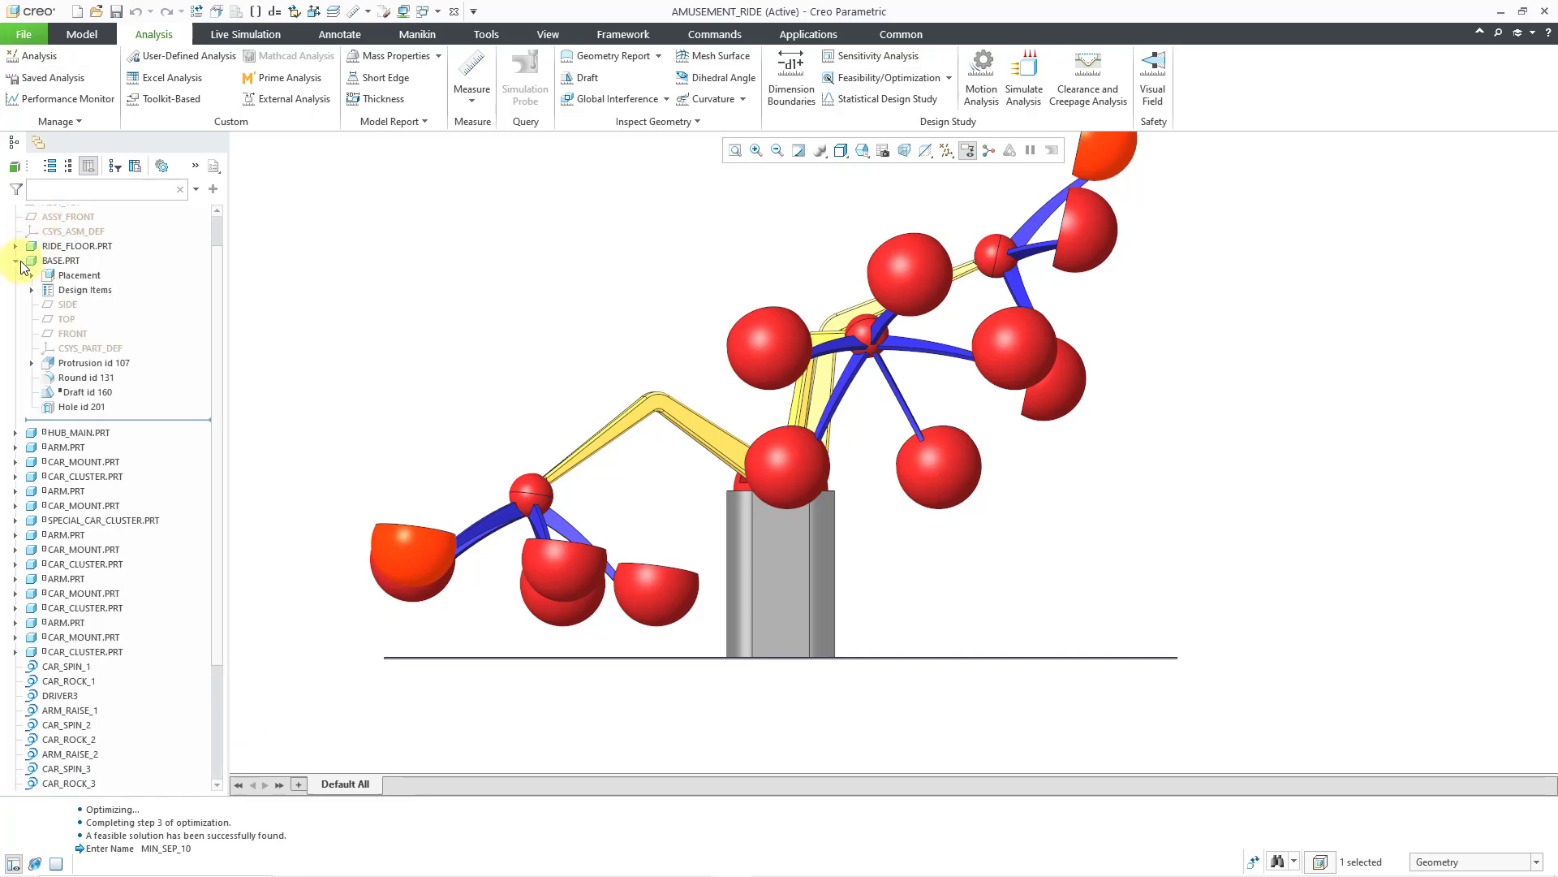
{"action": "left_click", "coordinate": [103, 360]}
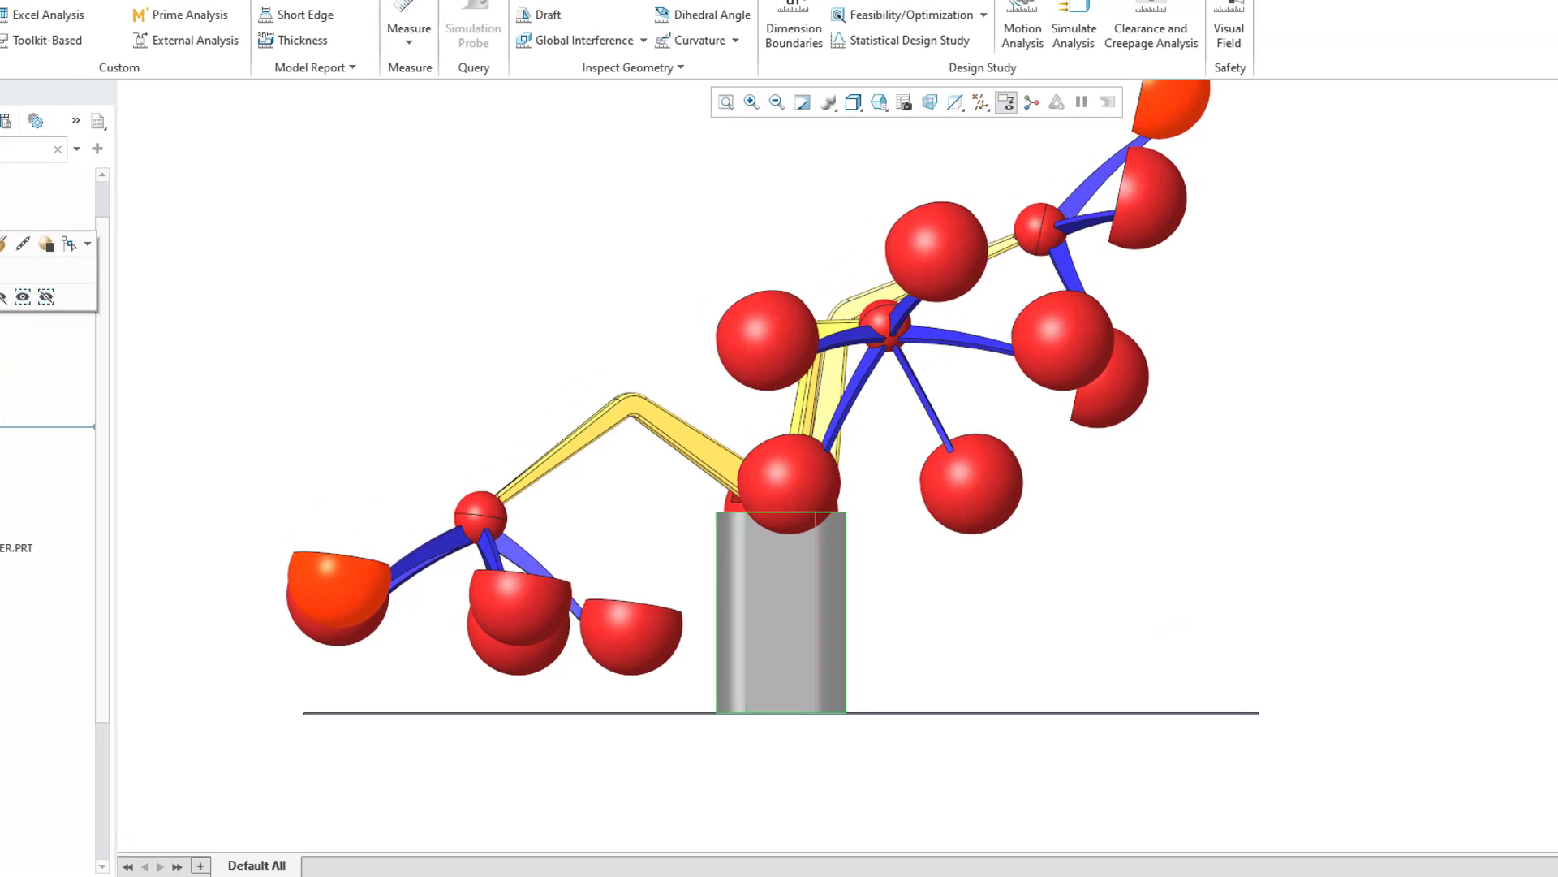